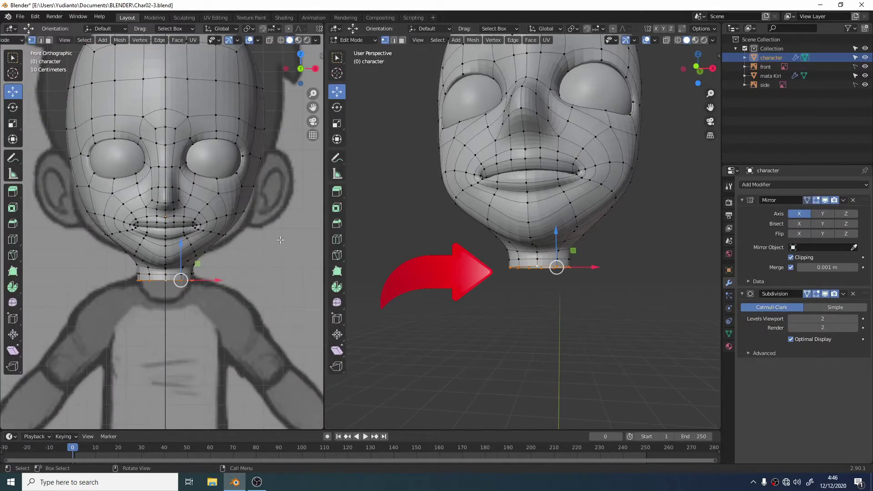
Step: Extrude the neck's bottom edge loop straight down and scale it outward into a flared shoulder base
{"action": "key", "text": "e"}
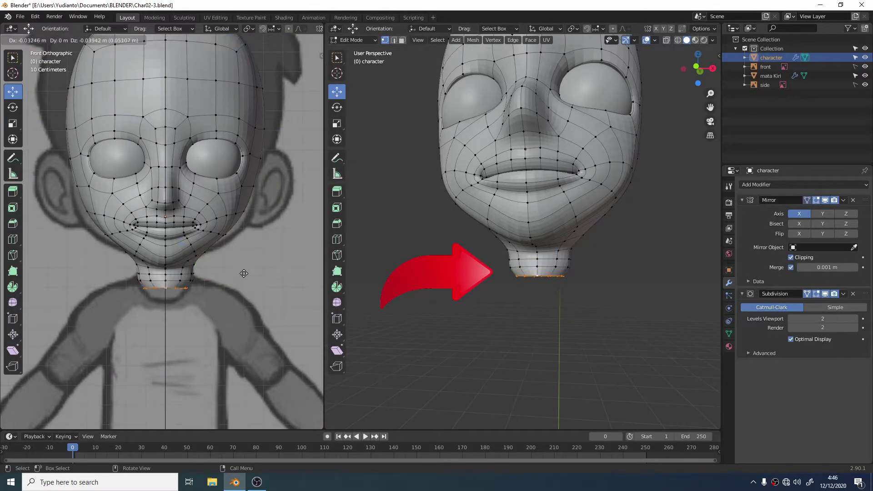
{"action": "right_click", "coordinate": [261, 304]}
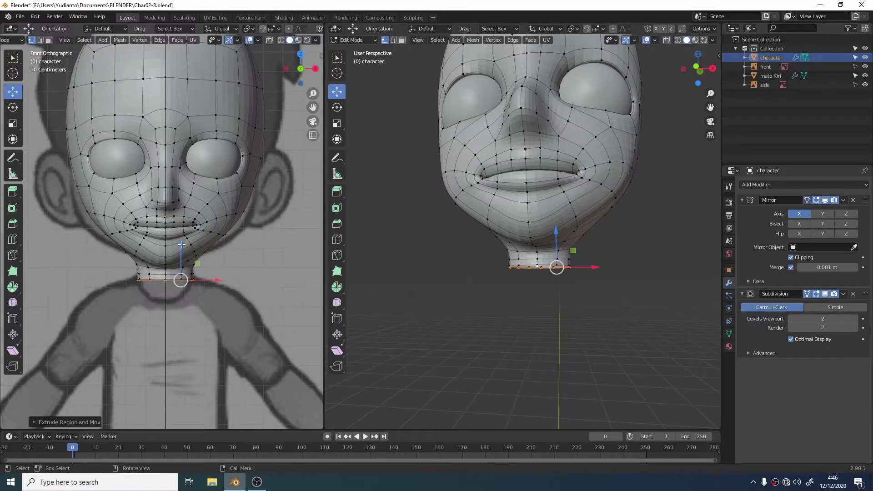
{"action": "left_click_drag", "start_coordinate": [180, 246], "coordinate": [190, 263]}
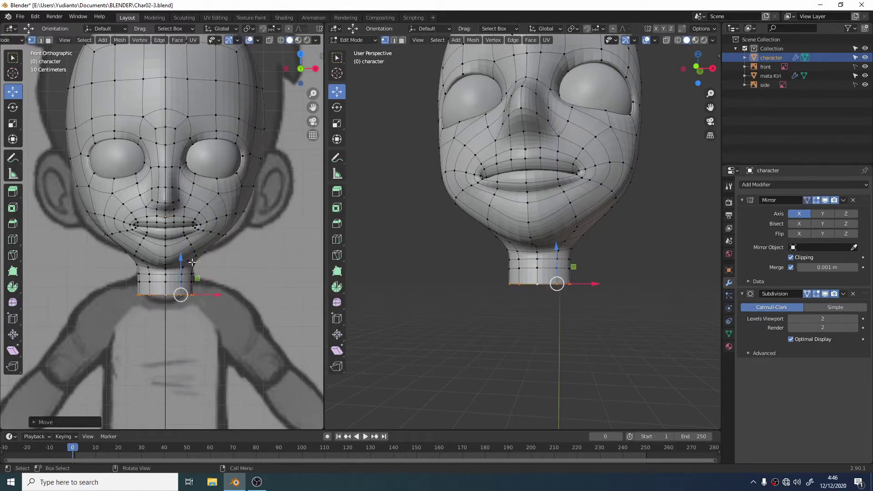
{"action": "key", "text": "s"}
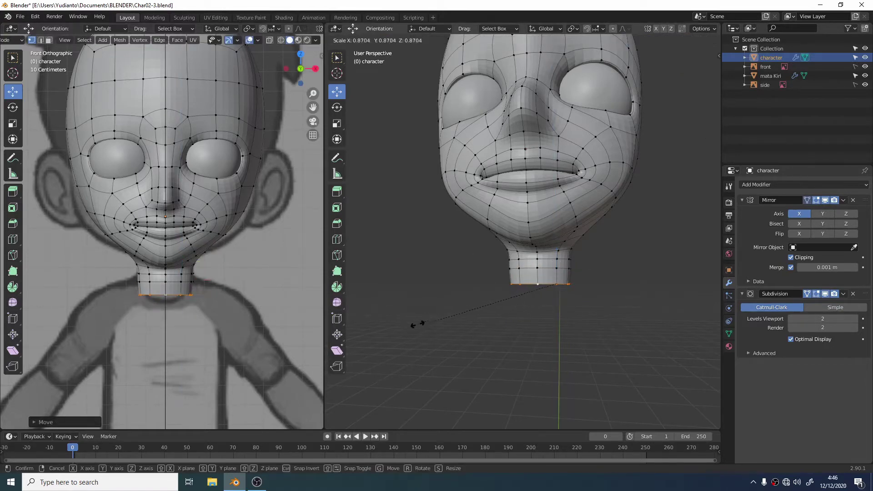
{"action": "left_click", "coordinate": [355, 332]}
{"action": "middle_click_drag", "start_coordinate": [681, 296], "coordinate": [582, 319]}
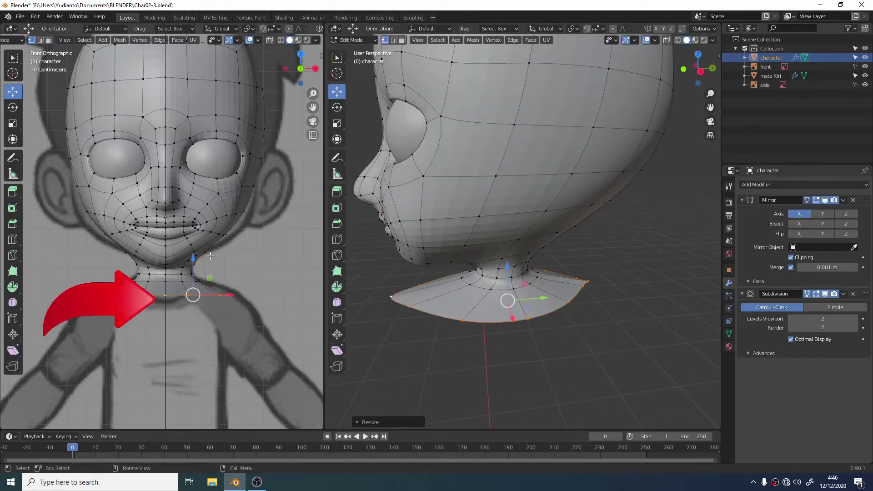
Step: Raise the flared loop slightly toward the shoulder line and scale it narrower along Y to fit the body depth in the side reference
{"action": "scroll", "coordinate": [196, 258], "scroll_direction": "up", "scroll_amount": 2}
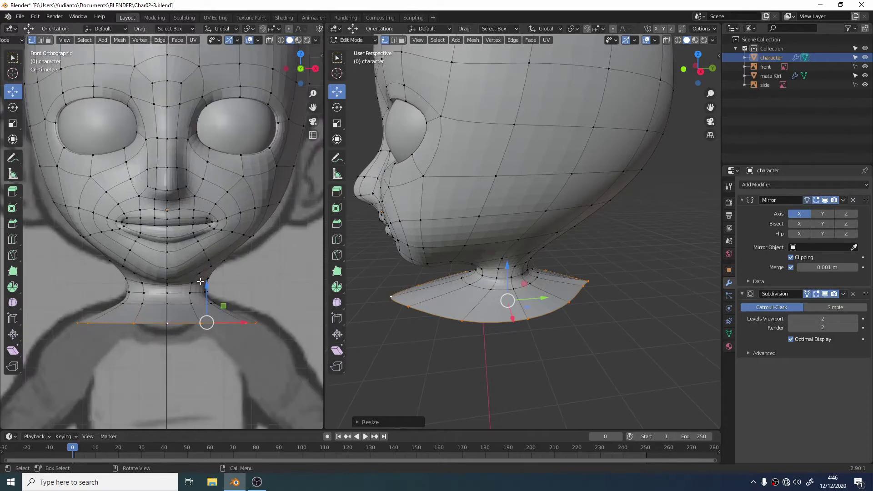
{"action": "left_click_drag", "start_coordinate": [207, 286], "coordinate": [206, 278]}
{"action": "scroll", "coordinate": [385, 293], "scroll_direction": "down", "scroll_amount": 3}
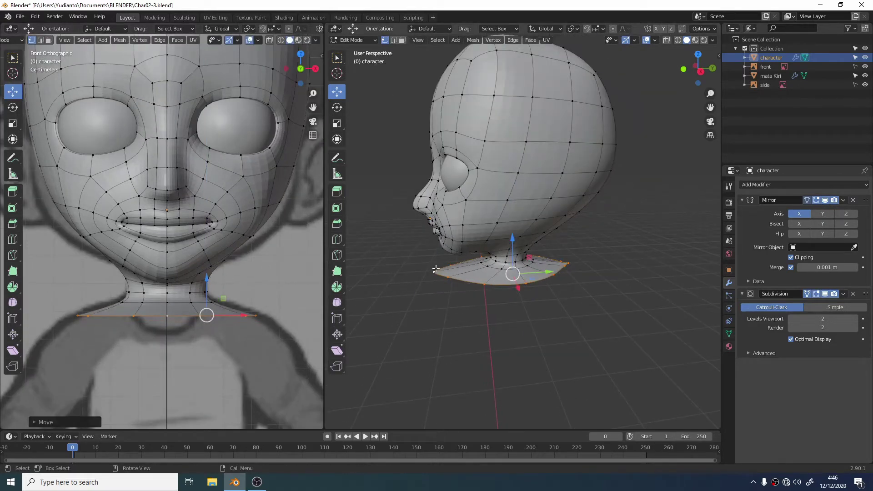
{"action": "key", "text": "KP_3"}
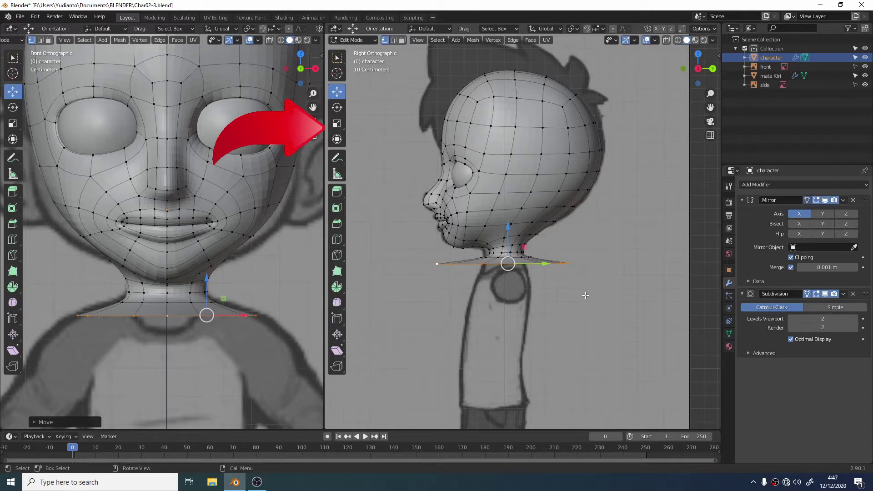
{"action": "left_click", "coordinate": [336, 123]}
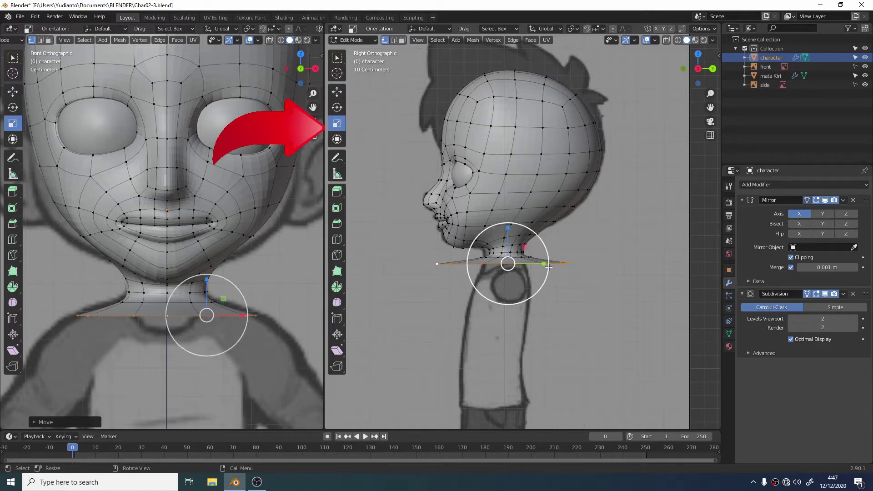
{"action": "scroll", "coordinate": [538, 276], "scroll_direction": "up", "scroll_amount": 1}
{"action": "left_click_drag", "start_coordinate": [537, 276], "coordinate": [513, 278]}
Step: Move the flared loop's rear vertex beside the center line outward along X to even out the spacing
{"action": "middle_click_drag", "start_coordinate": [551, 263], "coordinate": [493, 271]}
{"action": "scroll", "coordinate": [482, 261], "scroll_direction": "up", "scroll_amount": 3}
{"action": "scroll", "coordinate": [493, 272], "scroll_direction": "up", "scroll_amount": 1}
{"action": "left_click", "coordinate": [508, 314]}
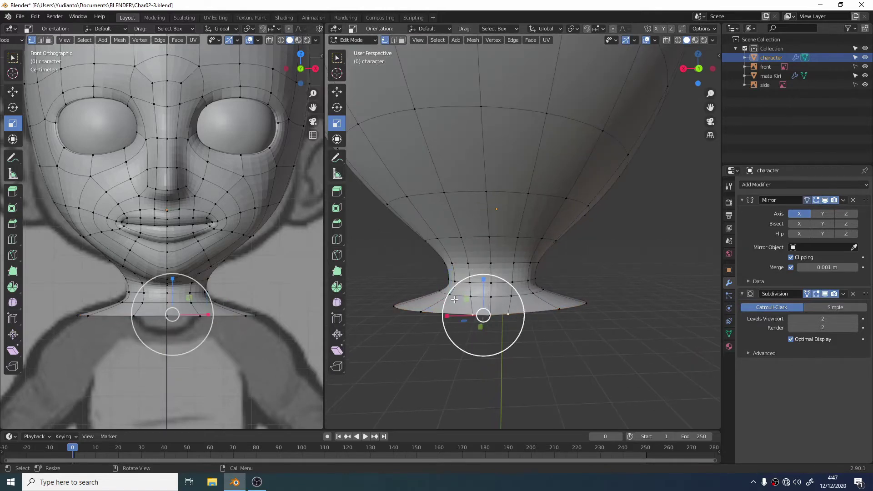
{"action": "left_click", "coordinate": [337, 91]}
{"action": "scroll", "coordinate": [493, 304], "scroll_direction": "up", "scroll_amount": 1}
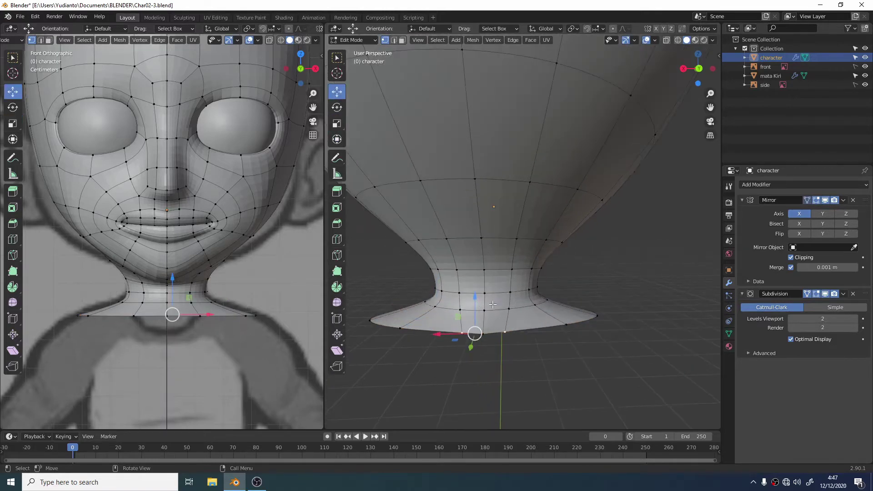
{"action": "left_click_drag", "start_coordinate": [443, 334], "coordinate": [437, 329]}
{"action": "middle_click_drag", "start_coordinate": [437, 329], "coordinate": [477, 331]}
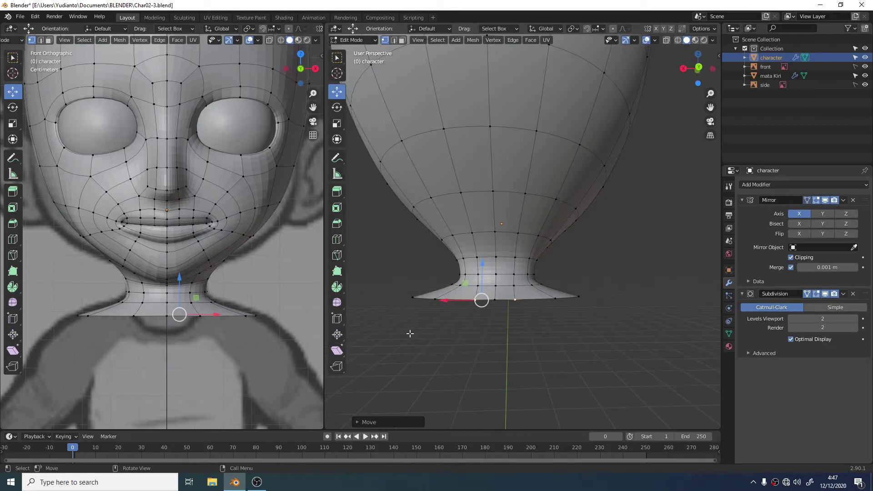
Step: Select the whole flared edge loop and lower it slightly in the right side view
{"action": "left_click", "coordinate": [226, 314], "text": "alt"}
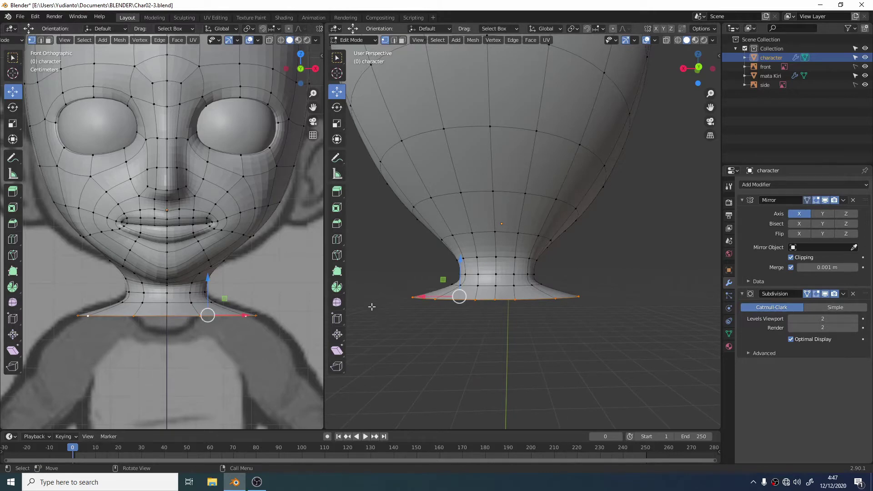
{"action": "key", "text": "KP_3"}
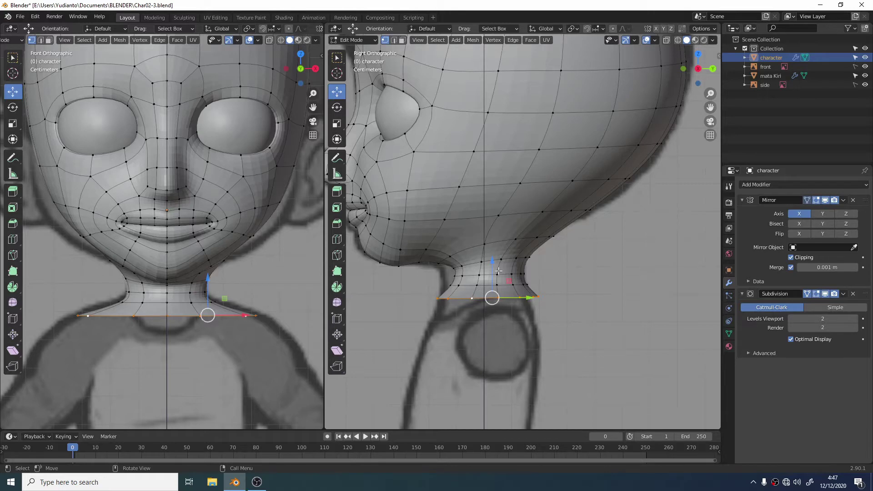
{"action": "left_click_drag", "start_coordinate": [495, 265], "coordinate": [497, 271]}
Step: Extrude the shoulder loop straight down along Z to armpit height on the front reference
{"action": "scroll", "coordinate": [304, 297], "scroll_direction": "down", "scroll_amount": 3}
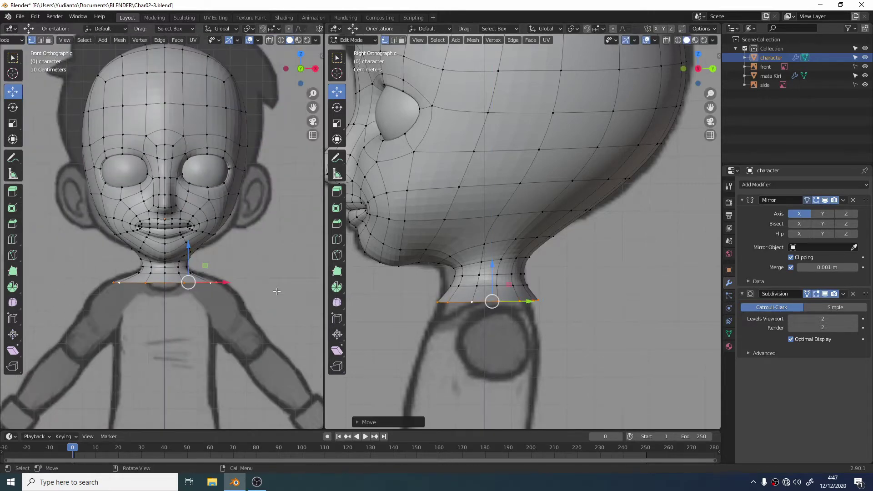
{"action": "key", "text": "e"}
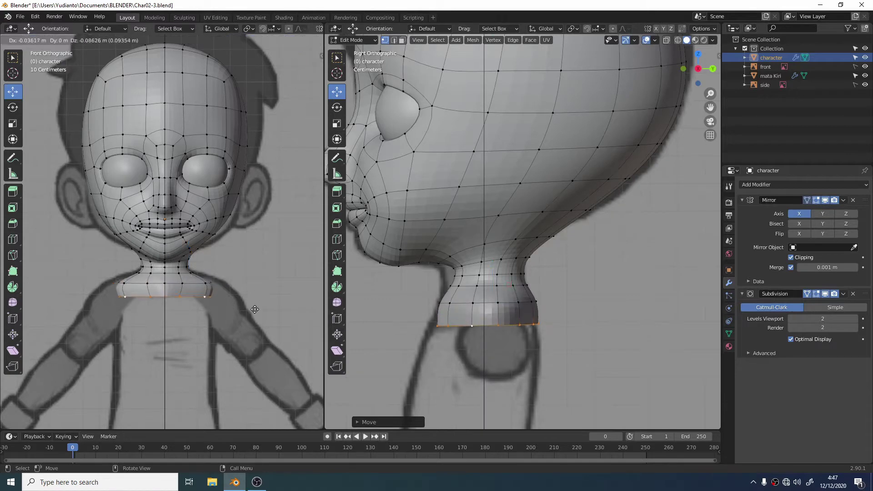
{"action": "right_click", "coordinate": [263, 344]}
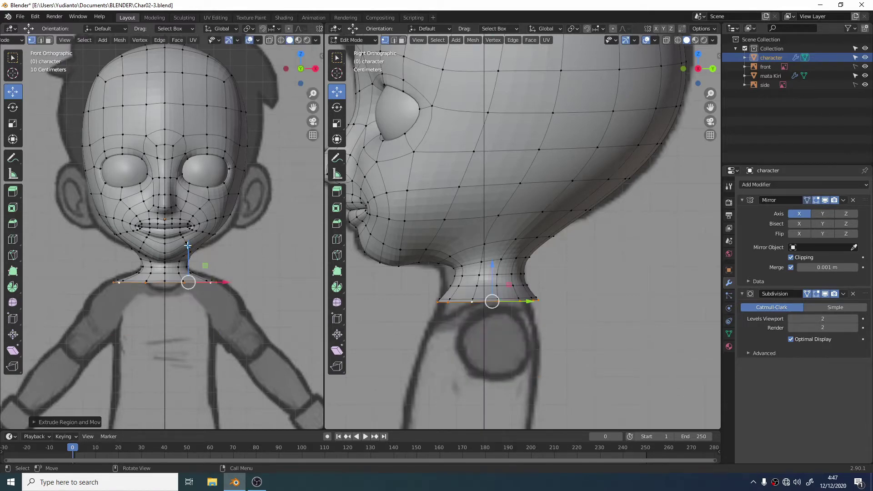
{"action": "left_click_drag", "start_coordinate": [188, 245], "coordinate": [215, 329]}
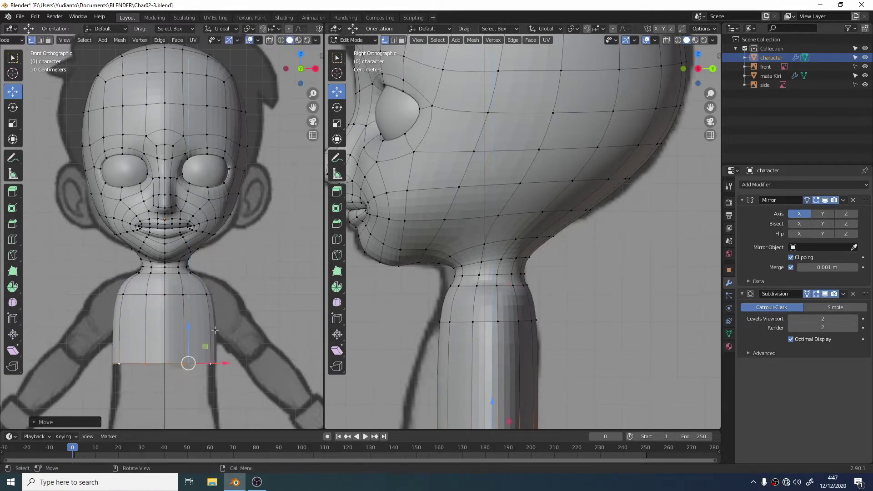
{"action": "scroll", "coordinate": [409, 318], "scroll_direction": "down", "scroll_amount": 4}
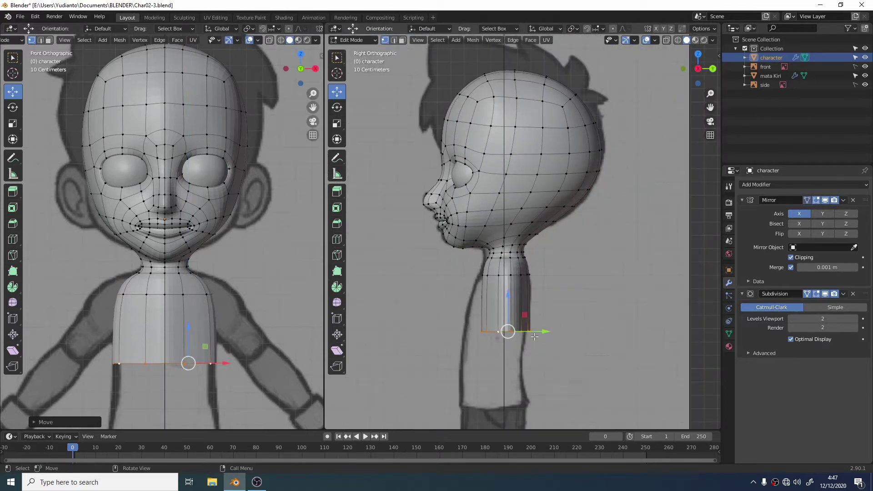
{"action": "scroll", "coordinate": [534, 336], "scroll_direction": "up", "scroll_amount": 1}
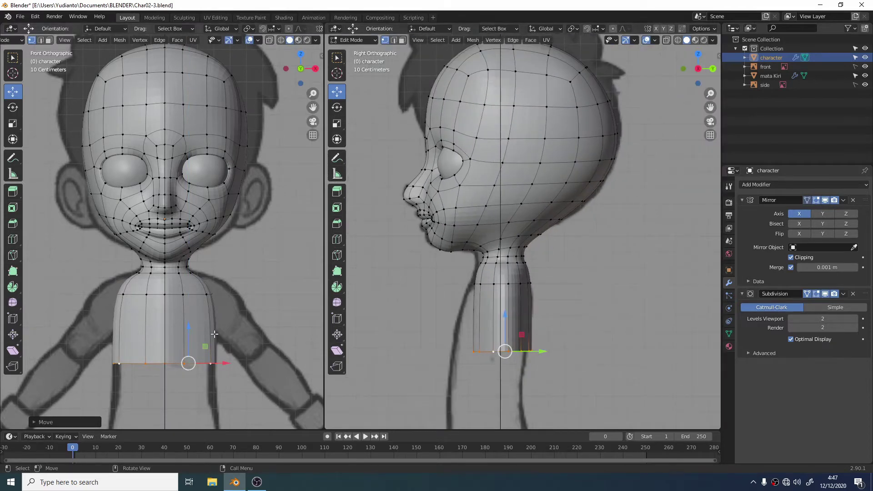
{"action": "left_click_drag", "start_coordinate": [188, 330], "coordinate": [178, 290]}
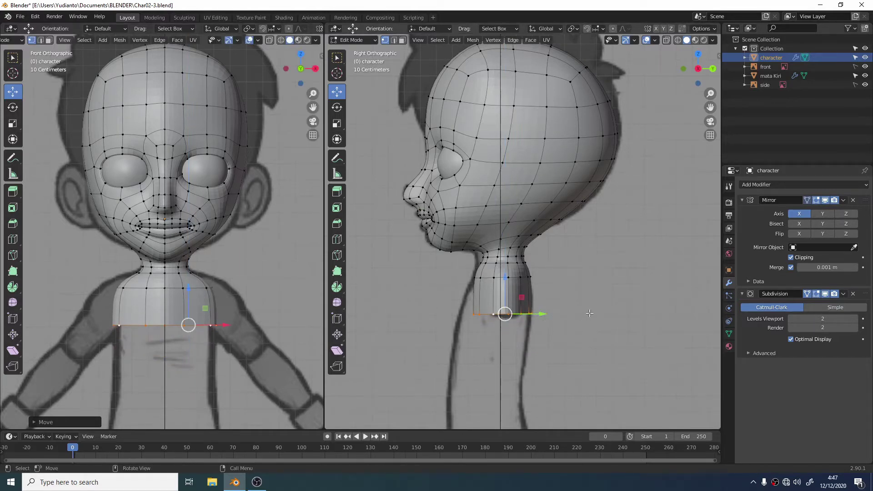
Step: Scale the chest's bottom loop up by about 1.2 and shift it forward along Y to match the side reference
{"action": "key", "text": "s"}
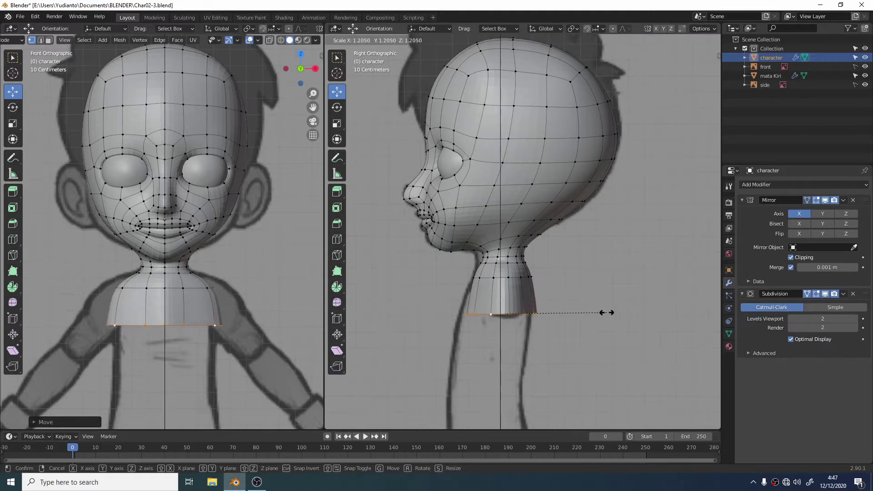
{"action": "left_click", "coordinate": [605, 313]}
{"action": "left_click_drag", "start_coordinate": [550, 312], "coordinate": [532, 320]}
Step: Spread the chest's rear vertices beside the center line outward along X and nudge the bottom one backward along Y
{"action": "mouse_move", "coordinate": [532, 320]}
{"action": "middle_mouse_down"}
{"action": "mouse_move", "coordinate": [507, 307]}
{"action": "mouse_move", "coordinate": [504, 353]}
{"action": "middle_mouse_up"}
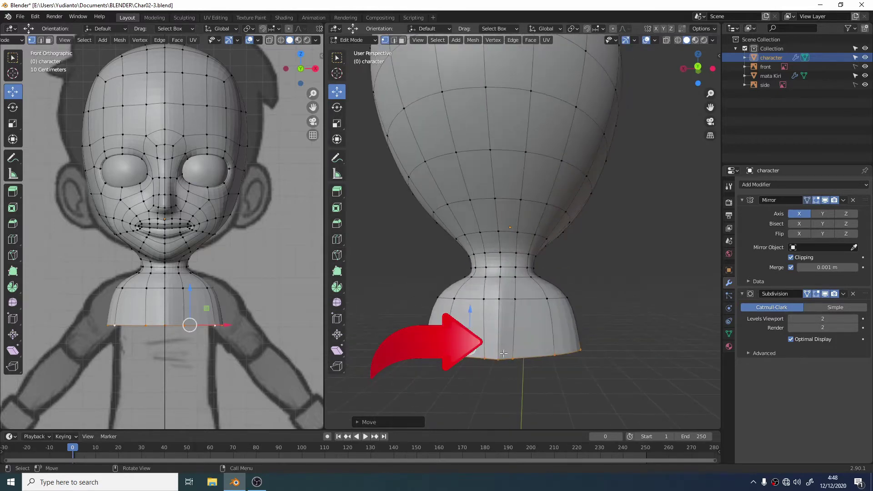
{"action": "left_click", "coordinate": [513, 357]}
{"action": "left_click_drag", "start_coordinate": [468, 359], "coordinate": [458, 359]}
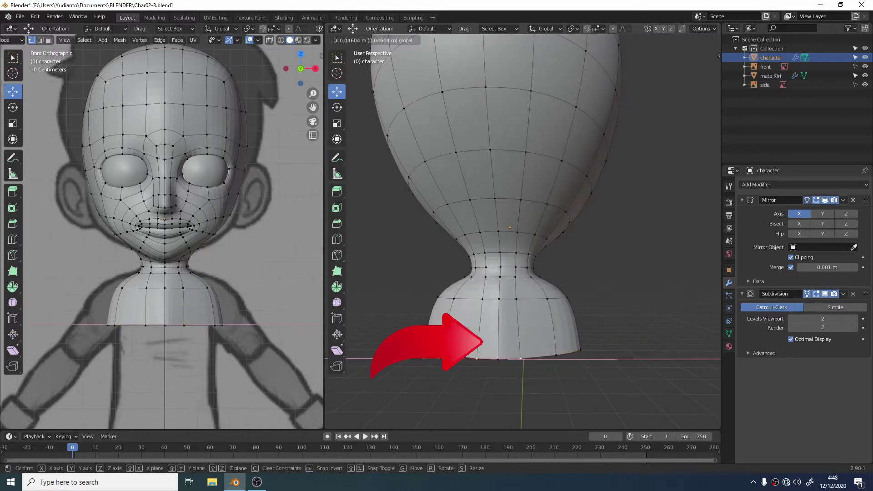
{"action": "left_click", "coordinate": [475, 357]}
{"action": "middle_click_drag", "start_coordinate": [475, 357], "coordinate": [499, 238]}
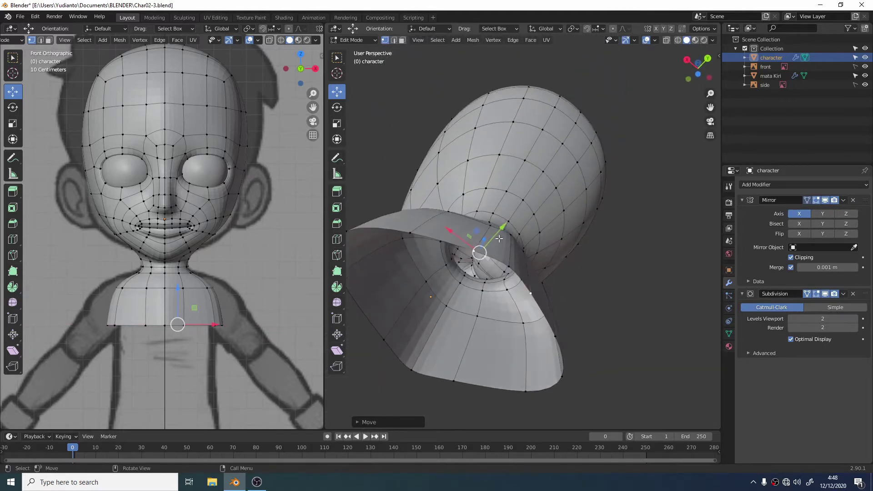
{"action": "left_click_drag", "start_coordinate": [497, 232], "coordinate": [500, 223]}
{"action": "middle_click_drag", "start_coordinate": [501, 223], "coordinate": [481, 274]}
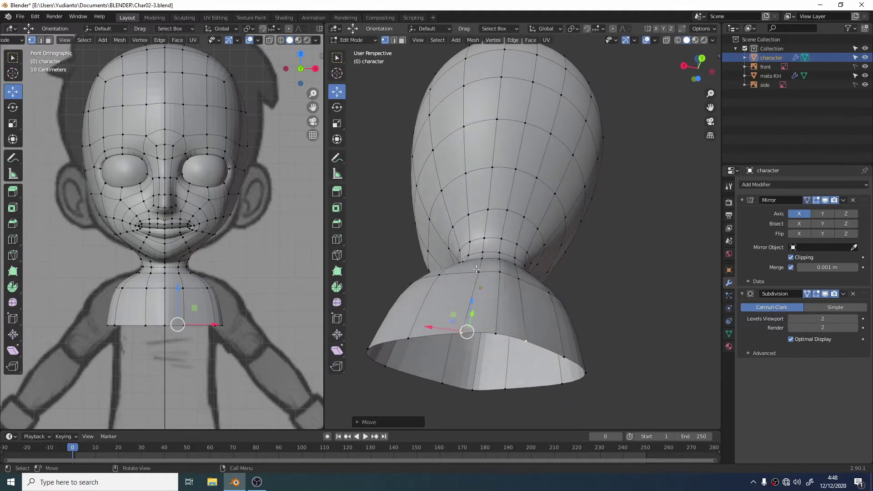
{"action": "left_click_drag", "start_coordinate": [466, 259], "coordinate": [449, 258]}
Step: Move the front upper-chest and bottom-loop vertices beside the center line outward along X
{"action": "middle_click_drag", "start_coordinate": [449, 258], "coordinate": [633, 301]}
{"action": "left_click", "coordinate": [573, 316]}
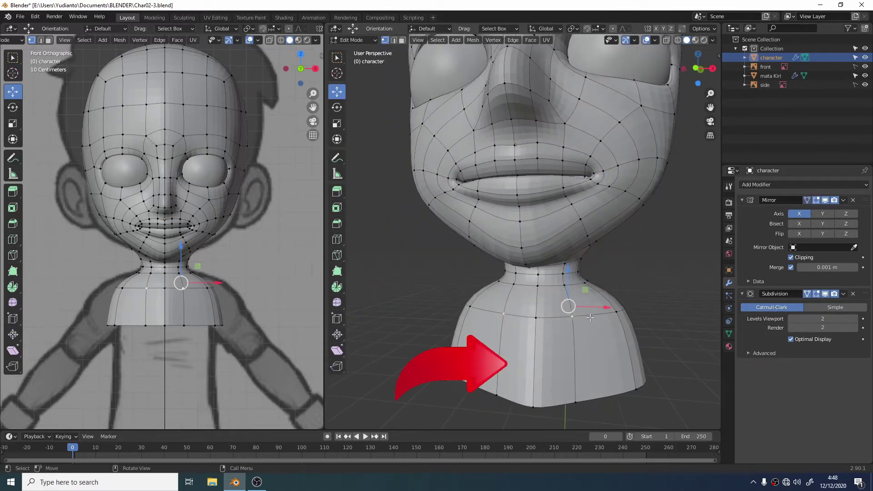
{"action": "left_click_drag", "start_coordinate": [602, 308], "coordinate": [606, 310]}
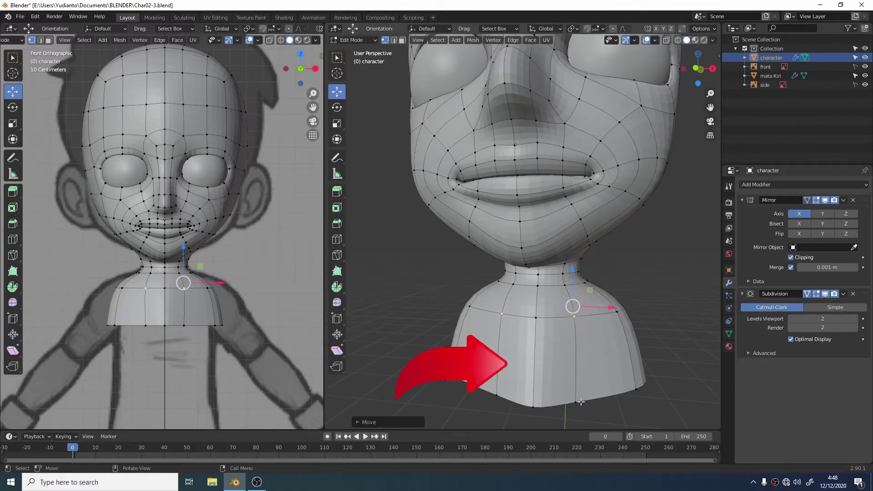
{"action": "left_click", "coordinate": [579, 402]}
{"action": "left_click_drag", "start_coordinate": [601, 406], "coordinate": [612, 408]}
Step: Nudge the front upper-chest vertex farther out along X and adjust the bottom-loop vertex below it along Y
{"action": "middle_click_drag", "start_coordinate": [608, 381], "coordinate": [593, 331]}
{"action": "left_click", "coordinate": [550, 319]}
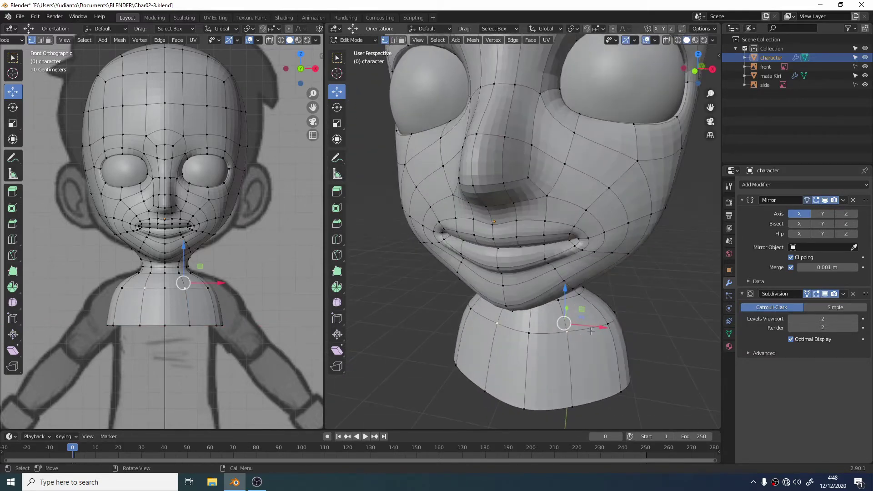
{"action": "left_click_drag", "start_coordinate": [597, 327], "coordinate": [602, 329]}
{"action": "middle_click_drag", "start_coordinate": [602, 329], "coordinate": [475, 384]}
{"action": "left_click", "coordinate": [470, 366]}
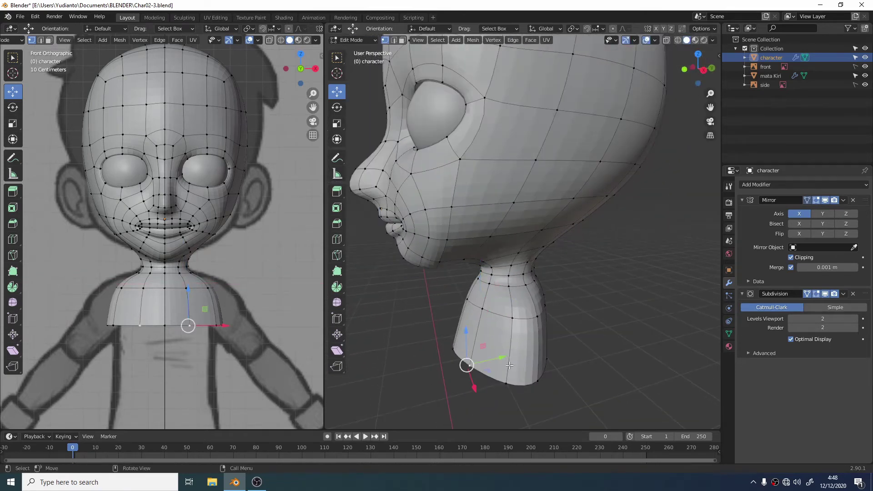
{"action": "middle_click_drag", "start_coordinate": [505, 357], "coordinate": [440, 329]}
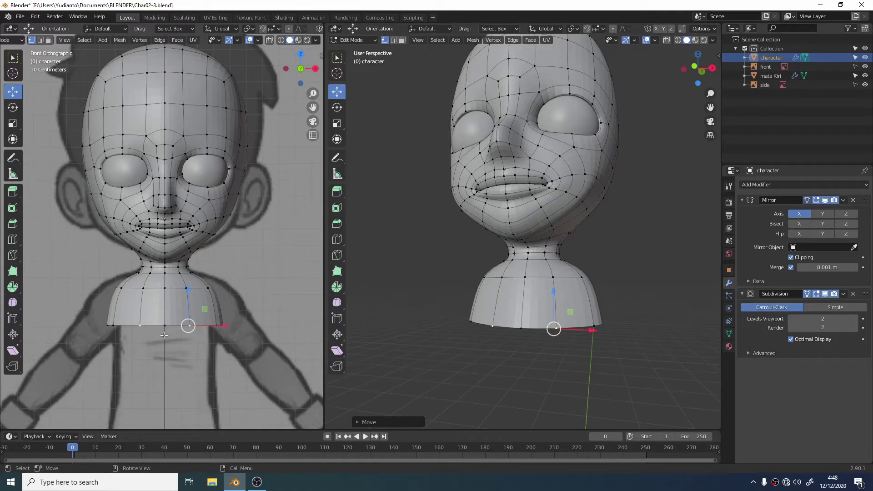
Step: Box-select the outer side vertices of the chest's bottom loop and move them slightly inward along X
{"action": "middle_click_drag", "start_coordinate": [536, 337], "coordinate": [539, 294]}
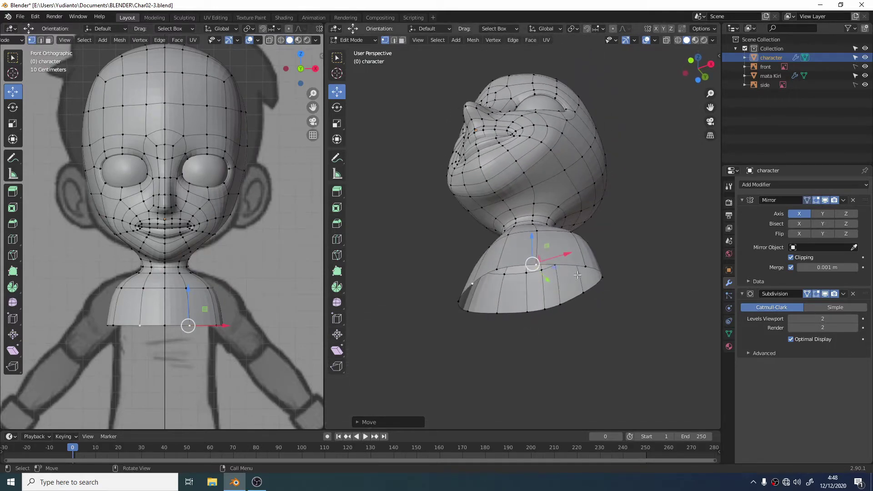
{"action": "left_click_drag", "start_coordinate": [575, 258], "coordinate": [615, 308]}
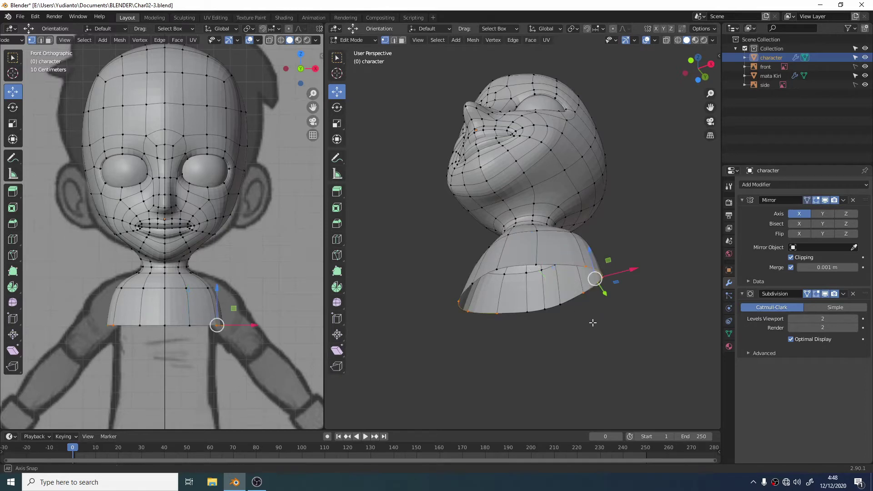
{"action": "middle_click_drag", "start_coordinate": [615, 308], "coordinate": [382, 332]}
{"action": "left_click_drag", "start_coordinate": [254, 325], "coordinate": [251, 327]}
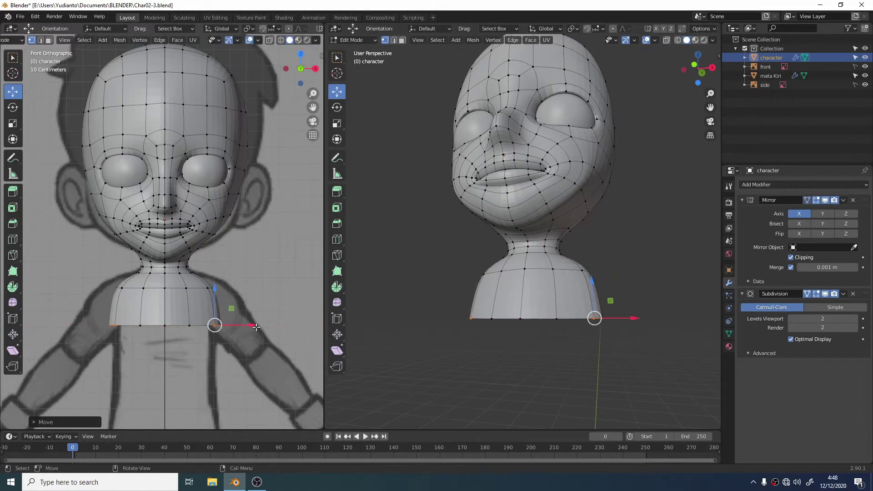
{"action": "middle_click_drag", "start_coordinate": [523, 329], "coordinate": [409, 348]}
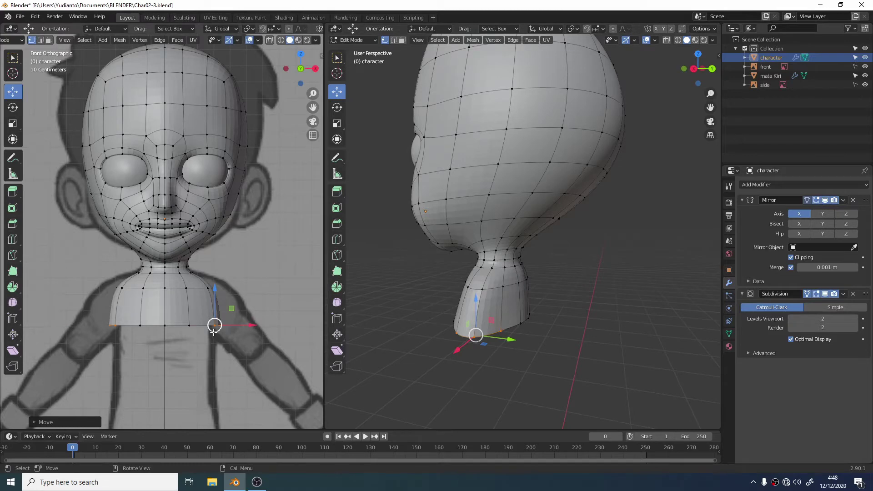
Step: Select the chest's bottom edge loop and scale it along Z to flatten it
{"action": "left_click", "coordinate": [196, 326], "text": "alt"}
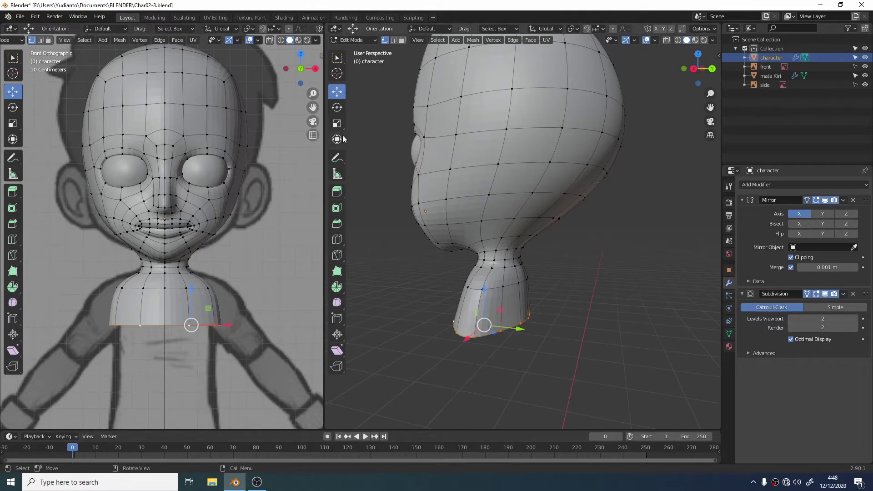
{"action": "left_click", "coordinate": [337, 123]}
{"action": "mouse_move", "coordinate": [194, 293]}
{"action": "left_mouse_down"}
{"action": "mouse_move", "coordinate": [189, 302]}
{"action": "mouse_move", "coordinate": [196, 296]}
{"action": "left_mouse_up"}
{"action": "scroll", "coordinate": [215, 286], "scroll_direction": "down", "scroll_amount": 4}
{"action": "scroll", "coordinate": [213, 275], "scroll_direction": "up", "scroll_amount": 1}
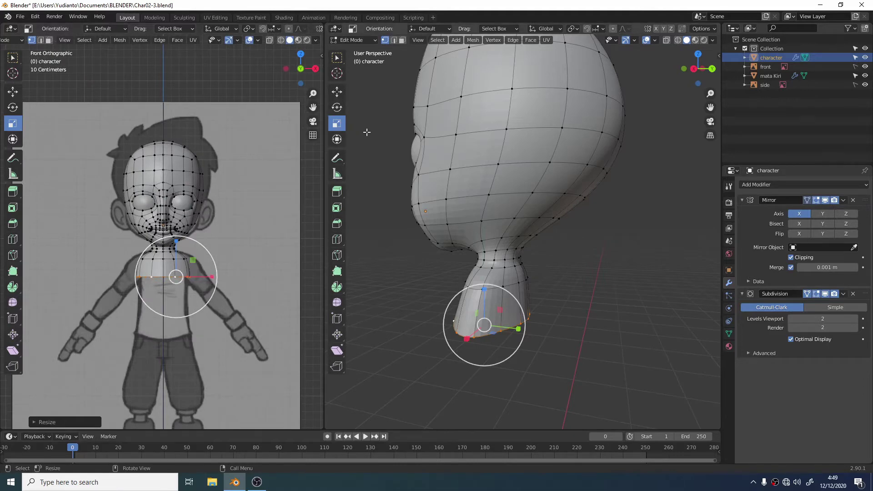
Step: Extrude the chest's bottom loop about 0.36 m down along Z and shift it about 0.06 m forward along Y to follow the side reference
{"action": "key", "text": "KP_3"}
{"action": "scroll", "coordinate": [477, 269], "scroll_direction": "down", "scroll_amount": 1}
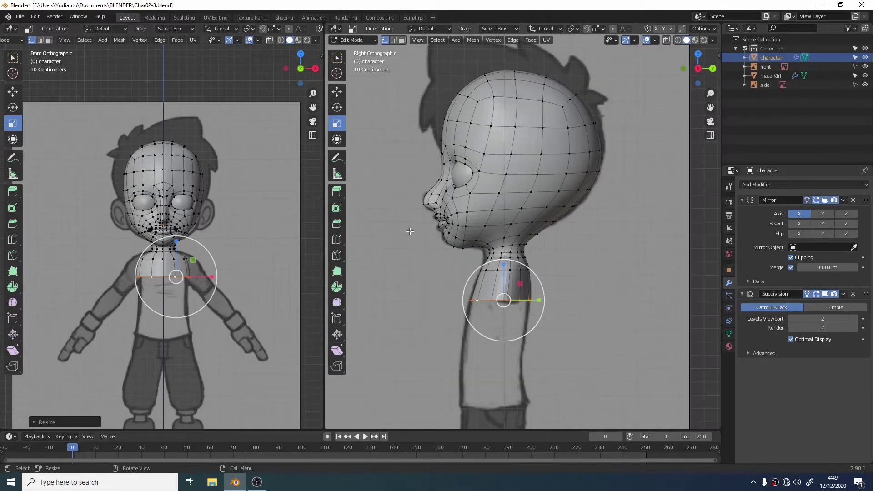
{"action": "left_click", "coordinate": [339, 93]}
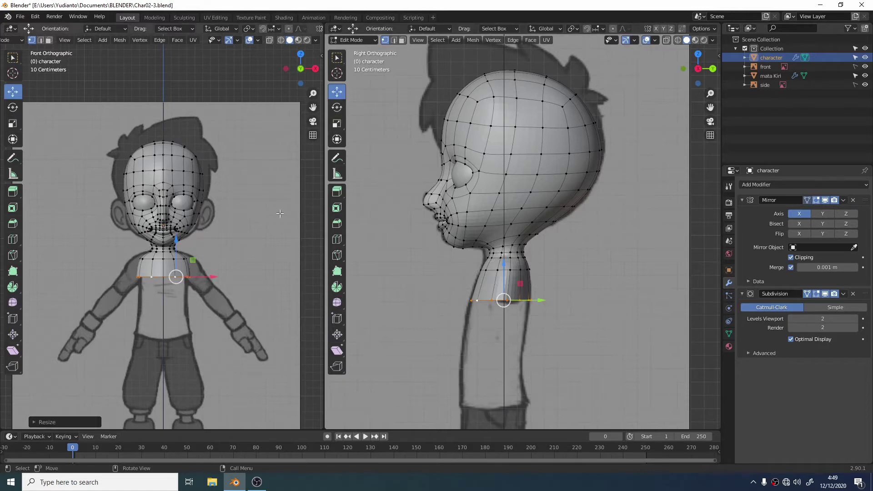
{"action": "key", "text": "e"}
{"action": "right_click", "coordinate": [242, 245]}
{"action": "key", "text": "g"}
{"action": "key", "text": "z"}
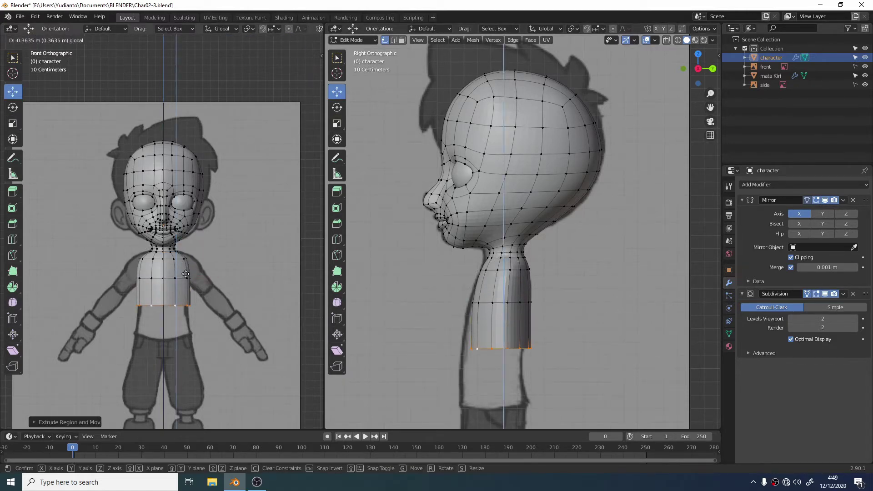
{"action": "left_click", "coordinate": [186, 274]}
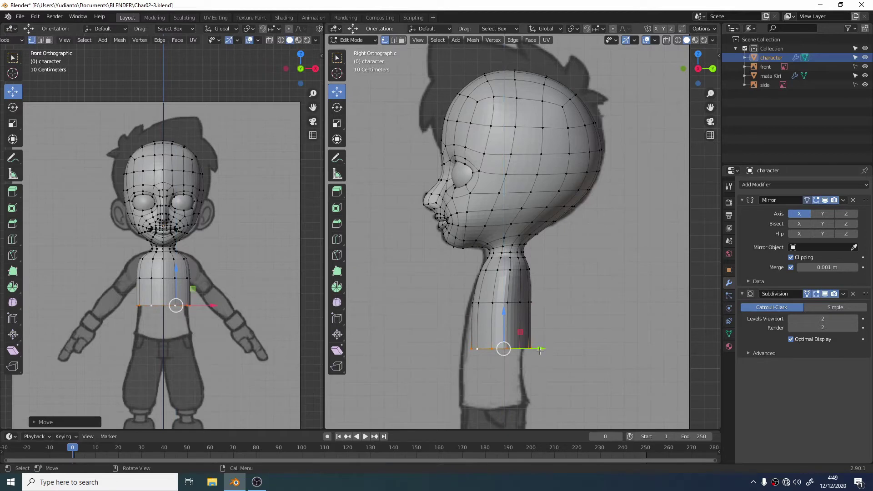
{"action": "left_click_drag", "start_coordinate": [540, 350], "coordinate": [530, 353]}
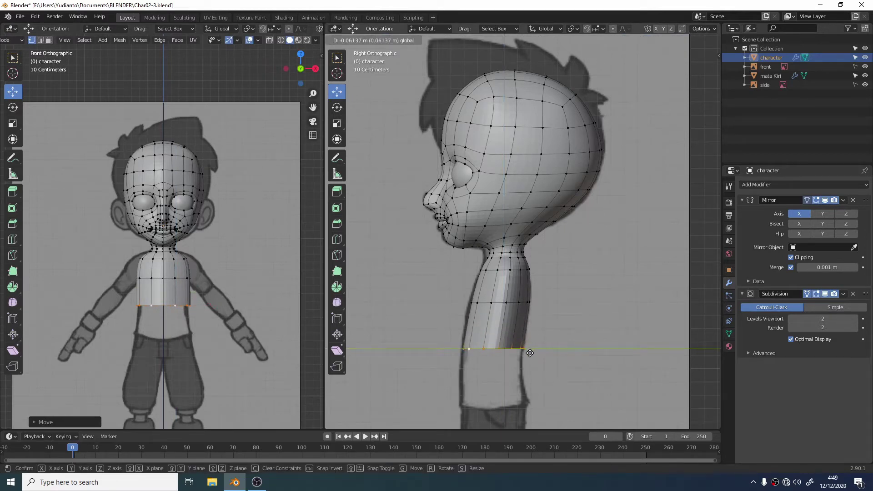
{"action": "left_click_drag", "start_coordinate": [530, 353], "coordinate": [530, 353]}
Step: Extrude the bottom loop again down along Z to the waistline and adjust its position along Y to match the side reference
{"action": "key", "text": "g"}
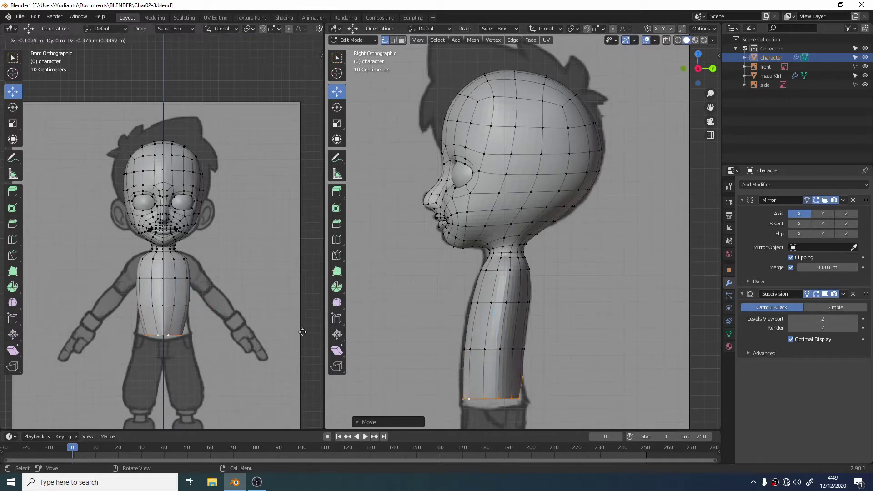
{"action": "right_click", "coordinate": [303, 331]}
{"action": "left_click_drag", "start_coordinate": [180, 274], "coordinate": [190, 304]}
{"action": "scroll", "coordinate": [510, 347], "scroll_direction": "down", "scroll_amount": 2}
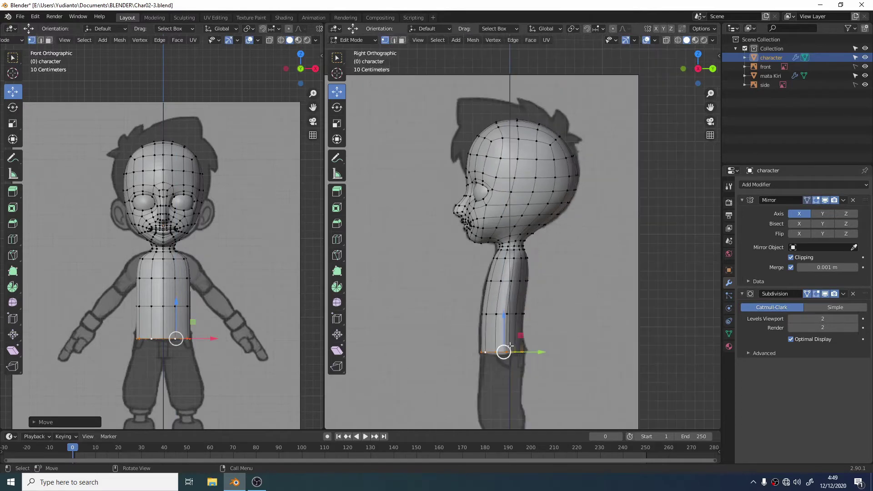
{"action": "scroll", "coordinate": [515, 335], "scroll_direction": "up", "scroll_amount": 3}
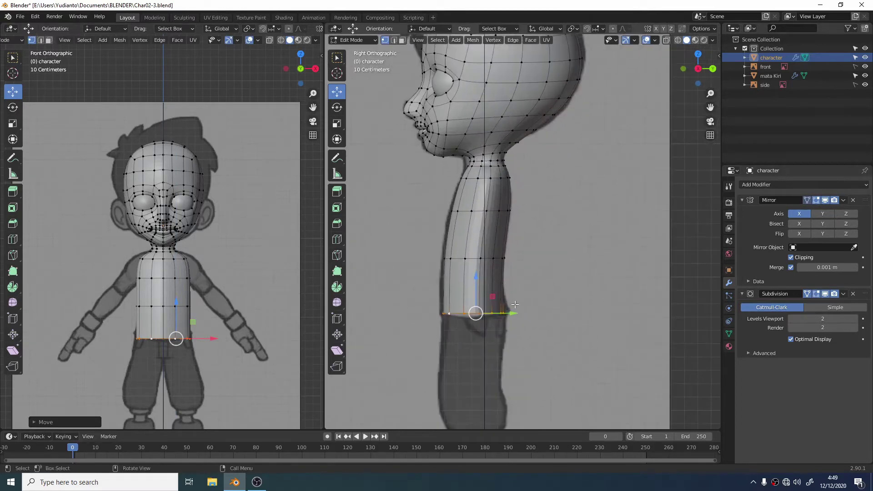
{"action": "left_click_drag", "start_coordinate": [514, 313], "coordinate": [517, 318]}
{"action": "scroll", "coordinate": [276, 311], "scroll_direction": "down", "scroll_amount": 2}
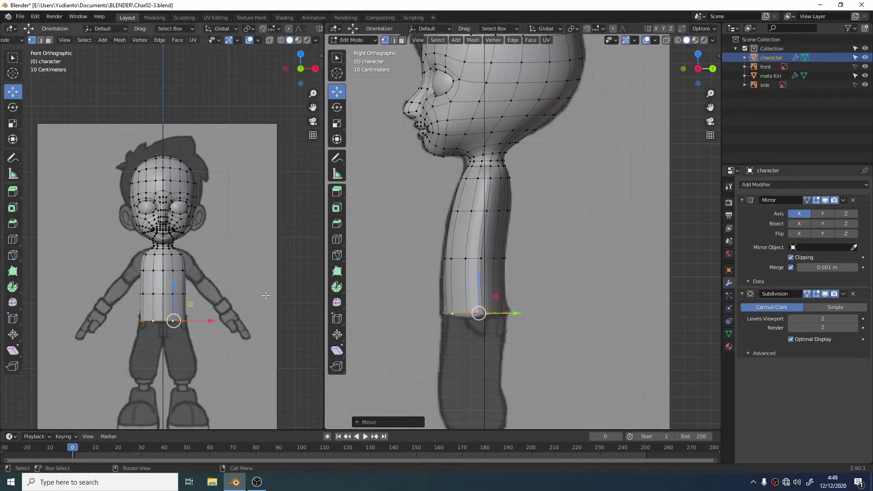
{"action": "scroll", "coordinate": [266, 295], "scroll_direction": "up", "scroll_amount": 4}
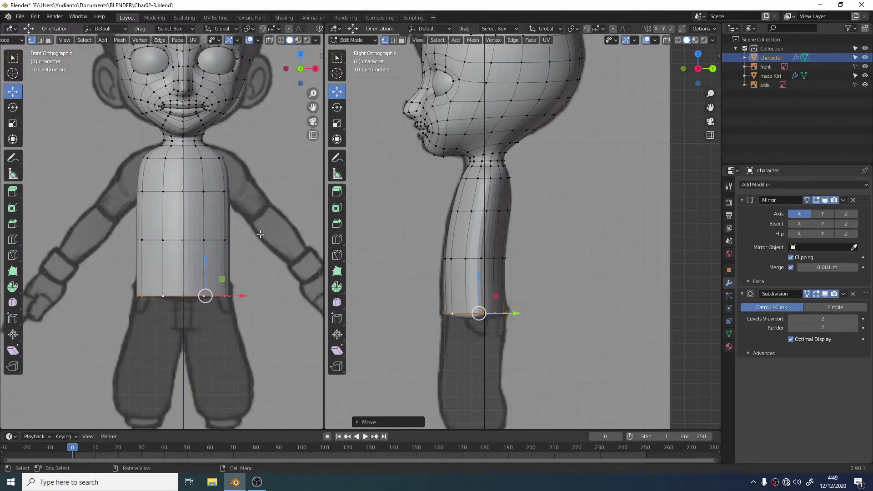
{"action": "scroll", "coordinate": [260, 234], "scroll_direction": "up", "scroll_amount": 1}
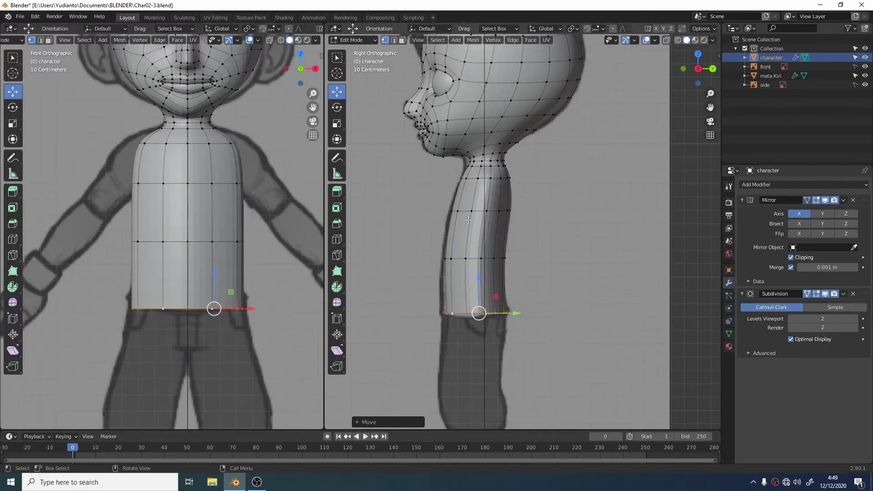
Step: Nudge the rear vertices beside the center line on the waist loop and the loop above it slightly backward along Y
{"action": "middle_click_drag", "start_coordinate": [508, 226], "coordinate": [466, 159]}
{"action": "middle_click_drag", "start_coordinate": [490, 212], "coordinate": [487, 206]}
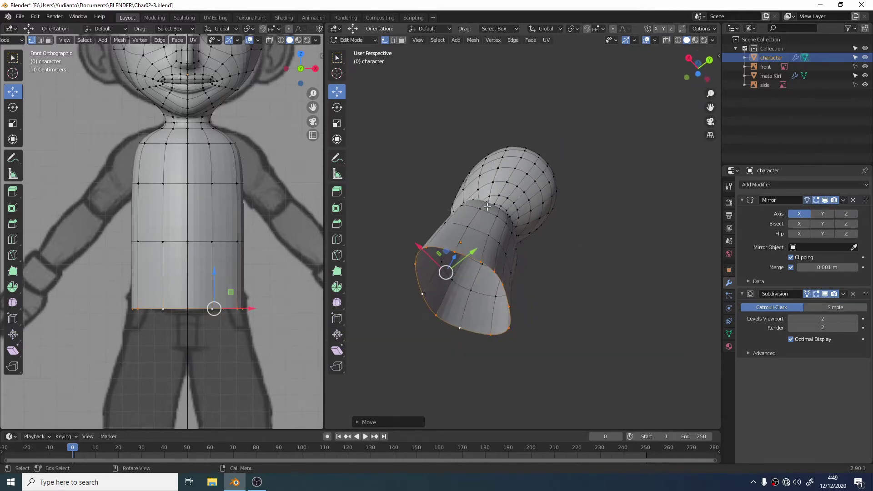
{"action": "left_click", "coordinate": [468, 226]}
{"action": "middle_click_drag", "start_coordinate": [498, 251], "coordinate": [505, 226]}
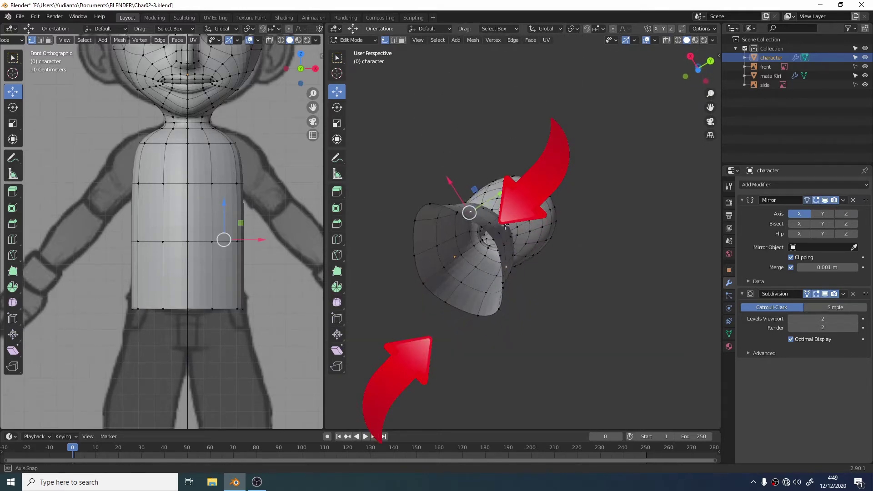
{"action": "left_click", "coordinate": [459, 211]}
{"action": "middle_click_drag", "start_coordinate": [459, 211], "coordinate": [464, 264]}
{"action": "left_click_drag", "start_coordinate": [478, 254], "coordinate": [480, 250]}
{"action": "left_click", "coordinate": [466, 237]}
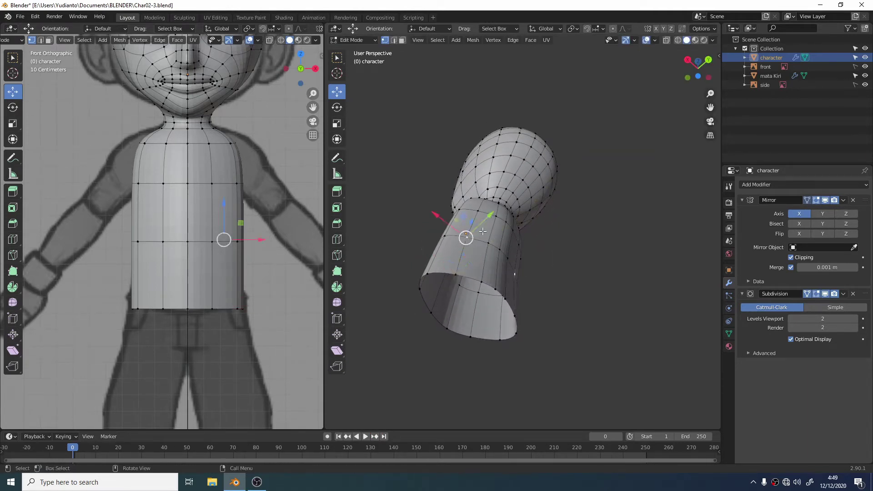
{"action": "left_click_drag", "start_coordinate": [486, 216], "coordinate": [488, 214]}
Step: Slightly reposition the front chest vertex beside the center line to smooth the torso's curve
{"action": "middle_click_drag", "start_coordinate": [488, 214], "coordinate": [568, 322]}
{"action": "left_click", "coordinate": [475, 248]}
{"action": "middle_click_drag", "start_coordinate": [483, 266], "coordinate": [477, 273]}
{"action": "left_click_drag", "start_coordinate": [495, 243], "coordinate": [491, 245]}
{"action": "middle_click_drag", "start_coordinate": [491, 244], "coordinate": [464, 220]}
{"action": "scroll", "coordinate": [482, 220], "scroll_direction": "down", "scroll_amount": 2}
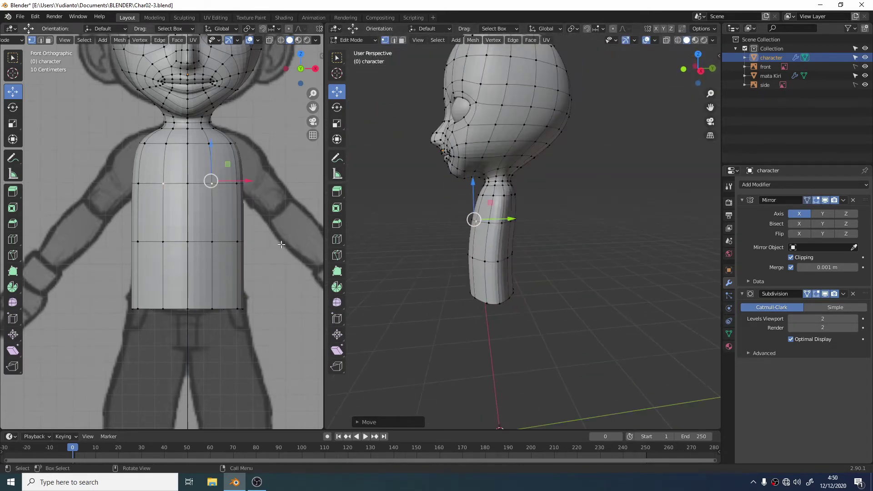
Step: In edge select mode, select the waist loop's front and rear center edges and extrude them down along Z as crotch flaps
{"action": "scroll", "coordinate": [440, 319], "scroll_direction": "up", "scroll_amount": 3}
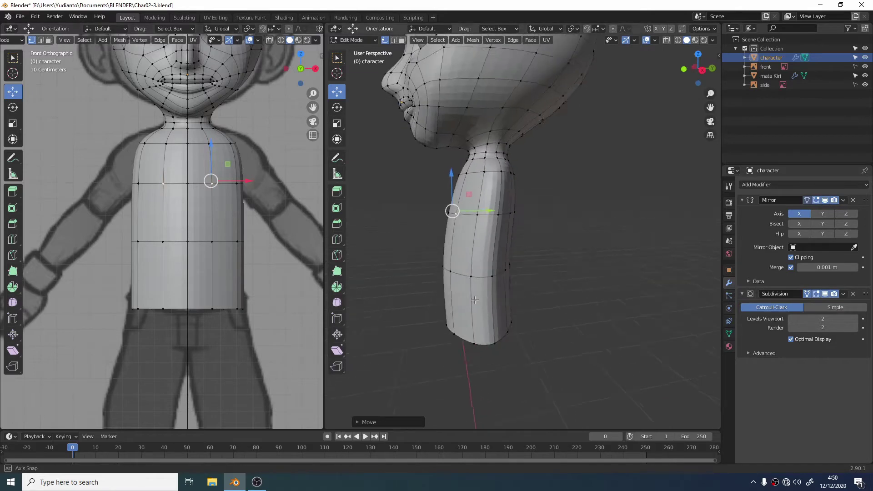
{"action": "middle_click_drag", "start_coordinate": [450, 314], "coordinate": [550, 280]}
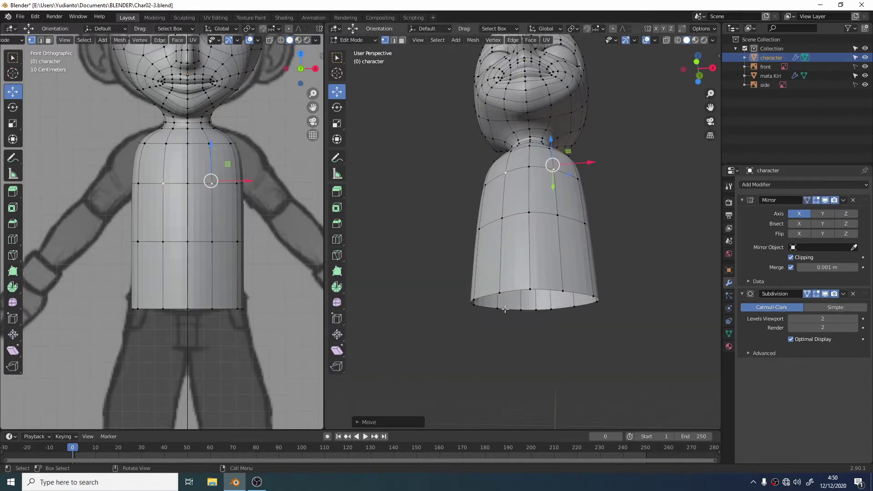
{"action": "key", "text": "2"}
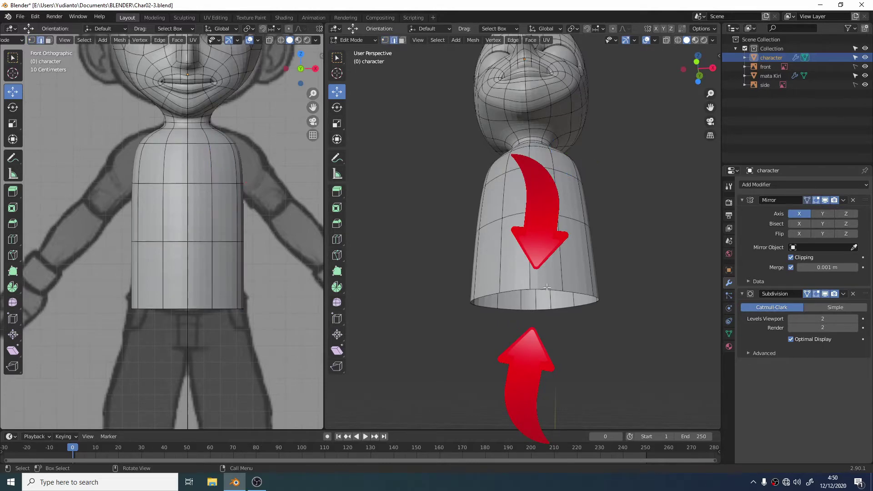
{"action": "left_click", "coordinate": [547, 288], "text": "alt"}
{"action": "middle_click_drag", "start_coordinate": [531, 294], "coordinate": [460, 327]}
{"action": "scroll", "coordinate": [487, 330], "scroll_direction": "up", "scroll_amount": 1}
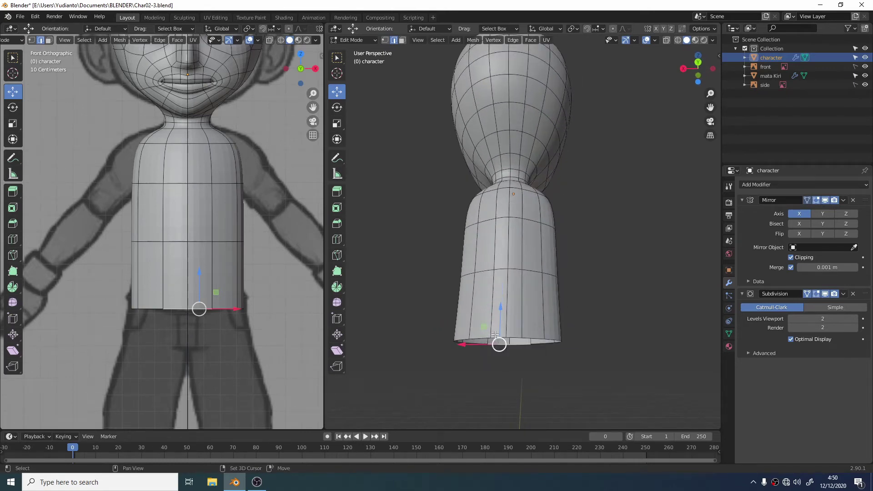
{"action": "left_click", "coordinate": [494, 335], "text": "alt"}
{"action": "mouse_move", "coordinate": [495, 338]}
{"action": "middle_mouse_down"}
{"action": "mouse_move", "coordinate": [517, 308]}
{"action": "mouse_move", "coordinate": [494, 344]}
{"action": "middle_mouse_up"}
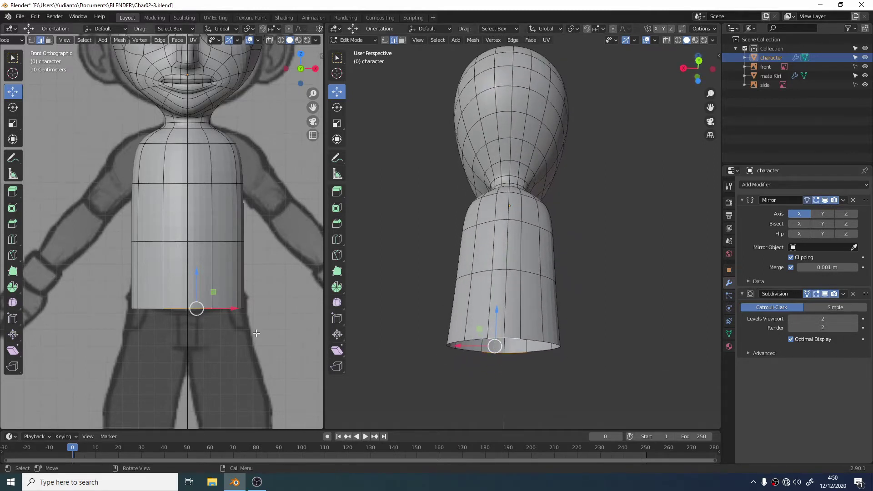
{"action": "key", "text": "e"}
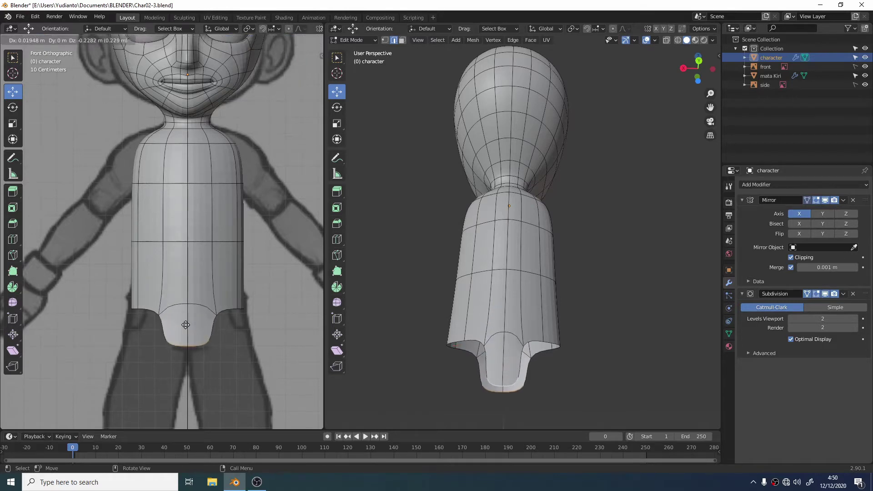
{"action": "right_click", "coordinate": [185, 324]}
{"action": "left_click_drag", "start_coordinate": [199, 274], "coordinate": [205, 309]}
Step: Raise the ends of the crotch flaps slightly along Z, and extrude them once more downward along Z
{"action": "middle_click_drag", "start_coordinate": [424, 316], "coordinate": [369, 332]}
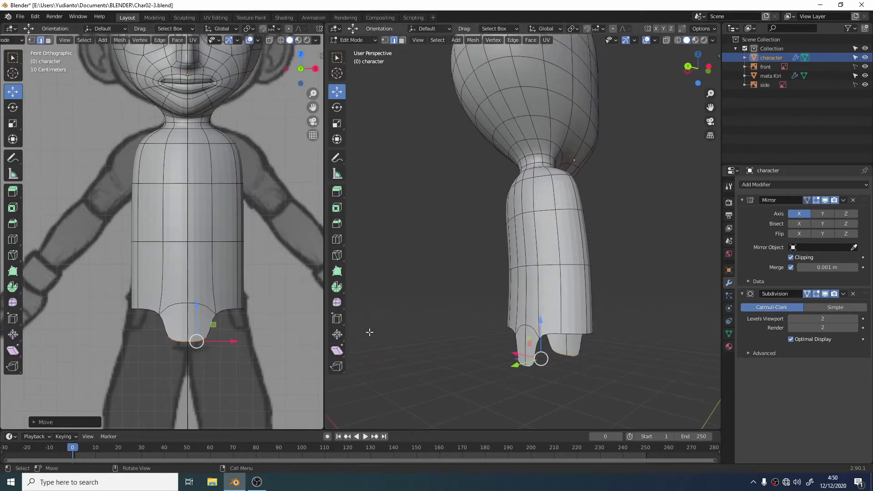
{"action": "middle_click_drag", "start_coordinate": [521, 358], "coordinate": [495, 347]}
{"action": "left_click_drag", "start_coordinate": [555, 320], "coordinate": [555, 309]}
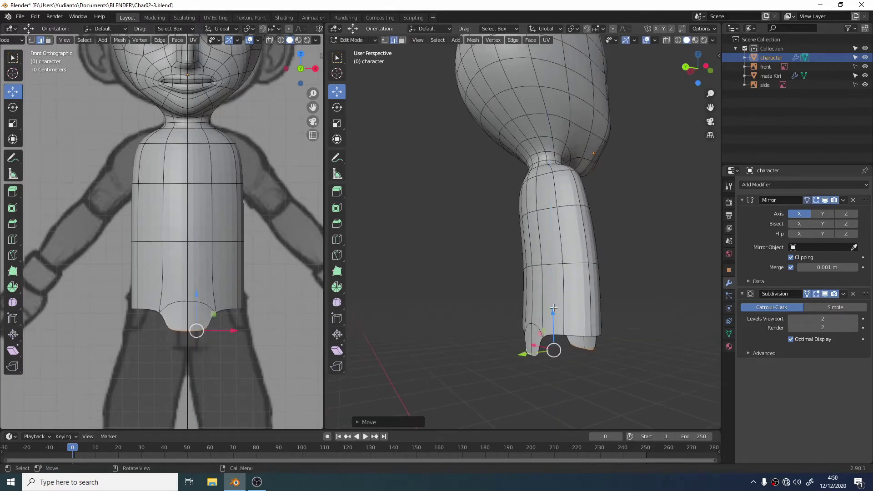
{"action": "key", "text": "g"}
{"action": "left_click", "coordinate": [548, 320]}
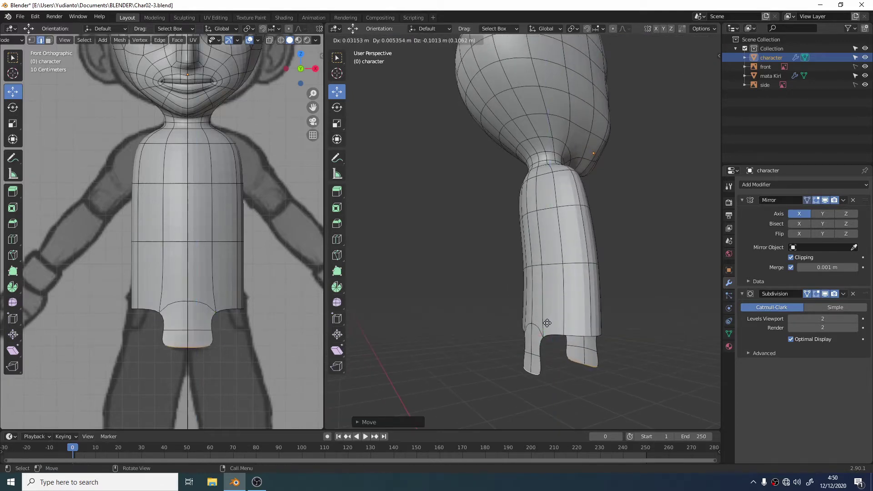
{"action": "right_click", "coordinate": [549, 320]}
{"action": "left_click_drag", "start_coordinate": [553, 313], "coordinate": [556, 331]}
Step: Scale the lower edges of both crotch flaps inward along Y to bring them closer together
{"action": "middle_click_drag", "start_coordinate": [558, 357], "coordinate": [559, 374]}
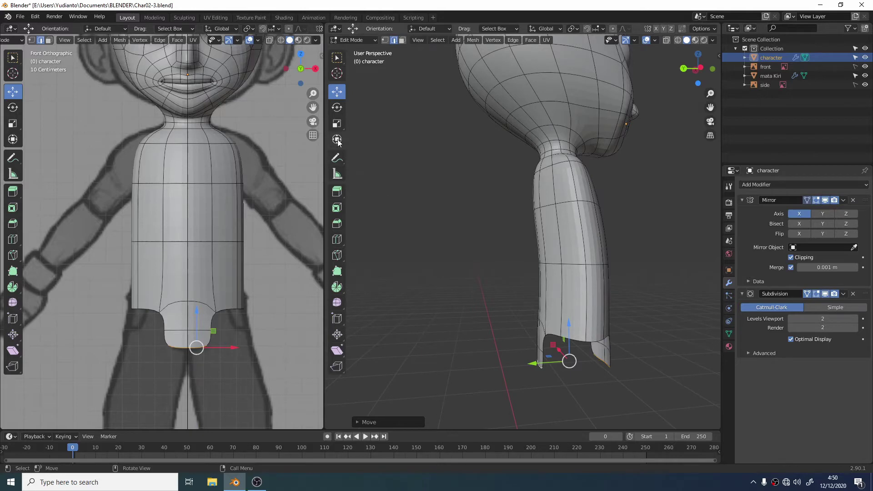
{"action": "left_click", "coordinate": [335, 124]}
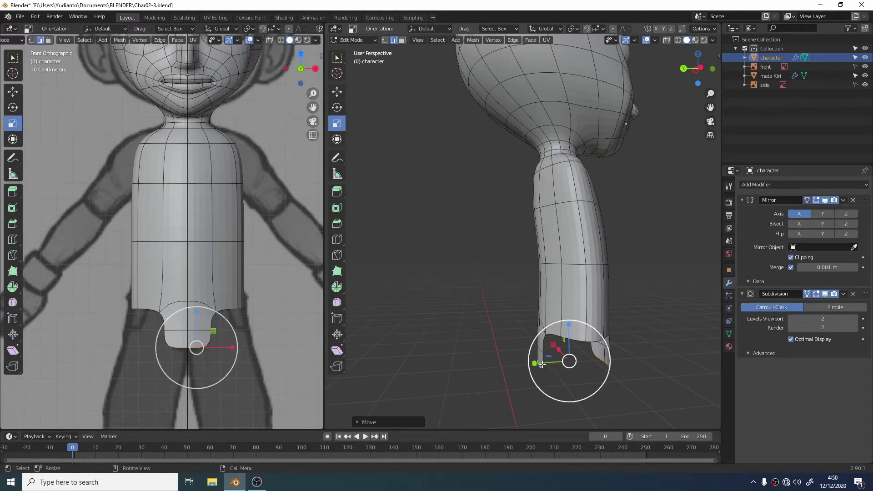
{"action": "left_click_drag", "start_coordinate": [538, 364], "coordinate": [554, 362]}
Step: Extrude the flap end edges in place and scale them inward along Y until front and rear nearly meet, ending with a scale of about 0.1
{"action": "middle_click_drag", "start_coordinate": [555, 363], "coordinate": [582, 343]}
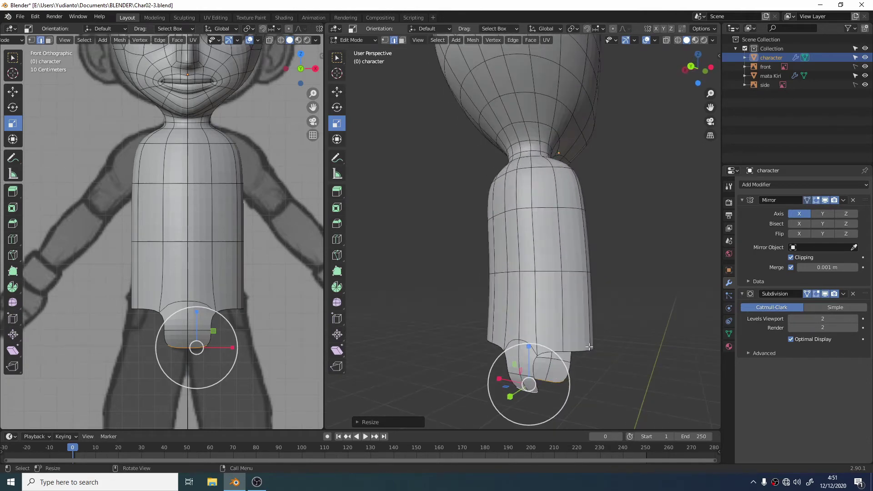
{"action": "key", "text": "e"}
{"action": "right_click", "coordinate": [598, 357]}
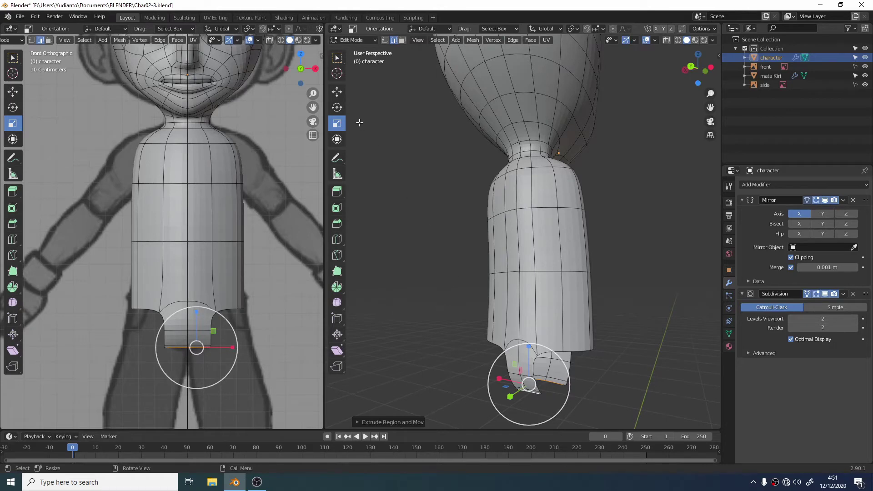
{"action": "middle_click_drag", "start_coordinate": [666, 422], "coordinate": [586, 266]}
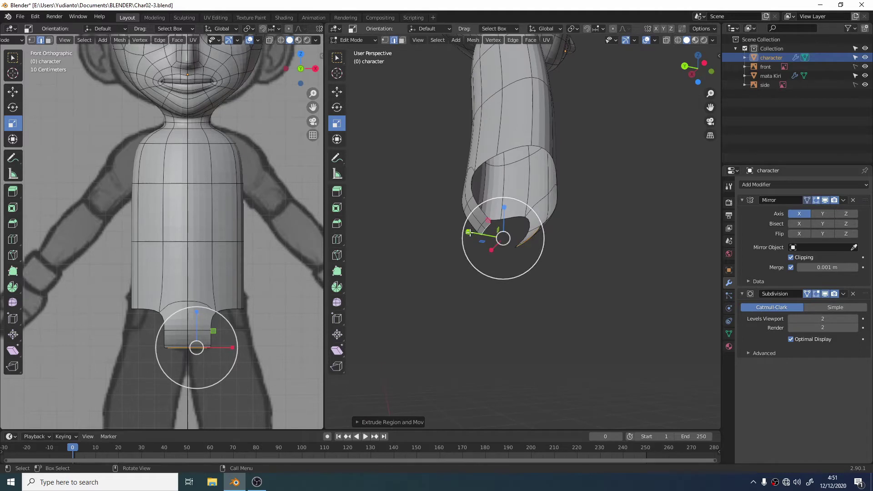
{"action": "left_click_drag", "start_coordinate": [468, 232], "coordinate": [502, 237]}
{"action": "middle_click_drag", "start_coordinate": [502, 237], "coordinate": [595, 244]}
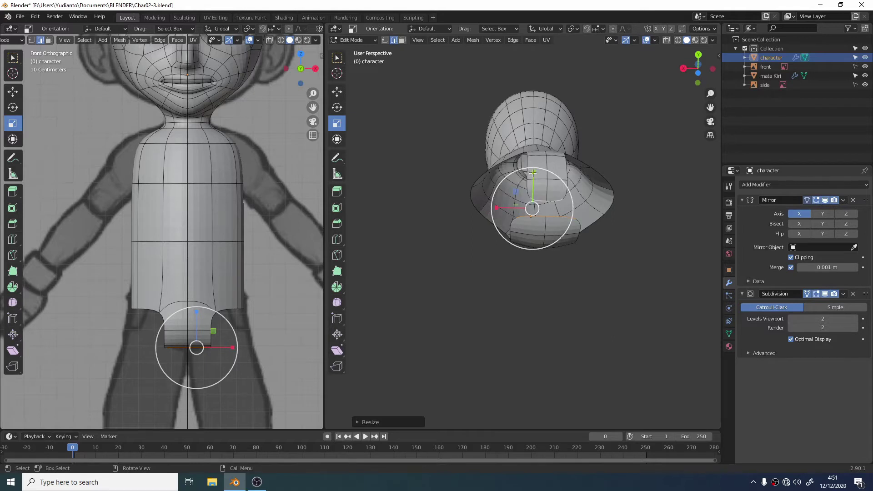
{"action": "left_click_drag", "start_coordinate": [532, 173], "coordinate": [531, 177]}
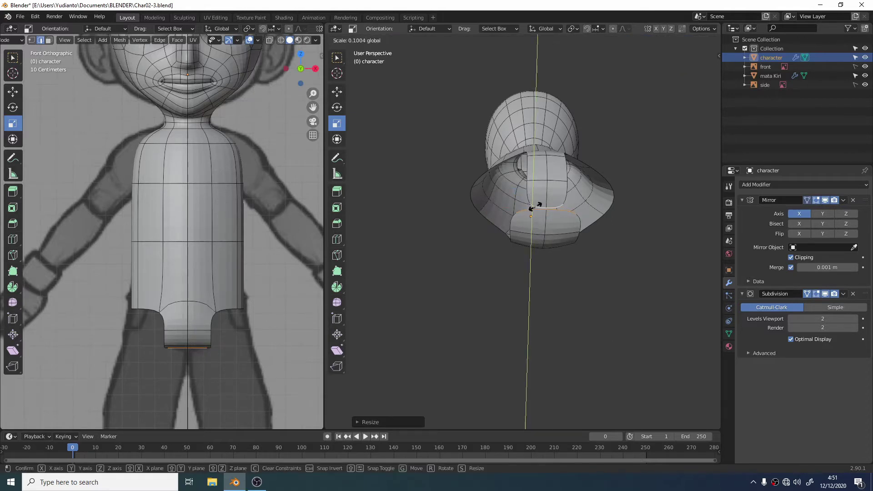
{"action": "left_click_drag", "start_coordinate": [535, 207], "coordinate": [534, 208]}
Step: In vertex select mode, merge the middle vertices of the front and rear crotch flap ends at their center
{"action": "middle_click_drag", "start_coordinate": [617, 255], "coordinate": [596, 279]}
{"action": "left_click", "coordinate": [612, 254]}
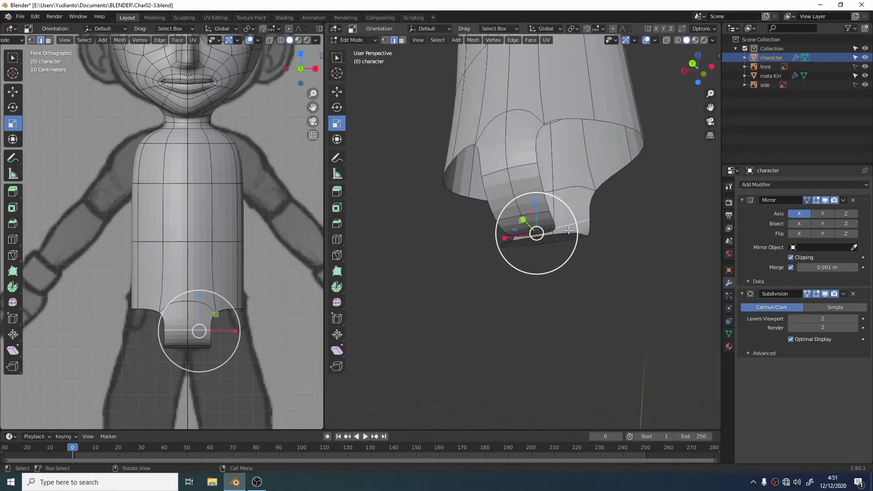
{"action": "middle_click_drag", "start_coordinate": [568, 230], "coordinate": [540, 186]}
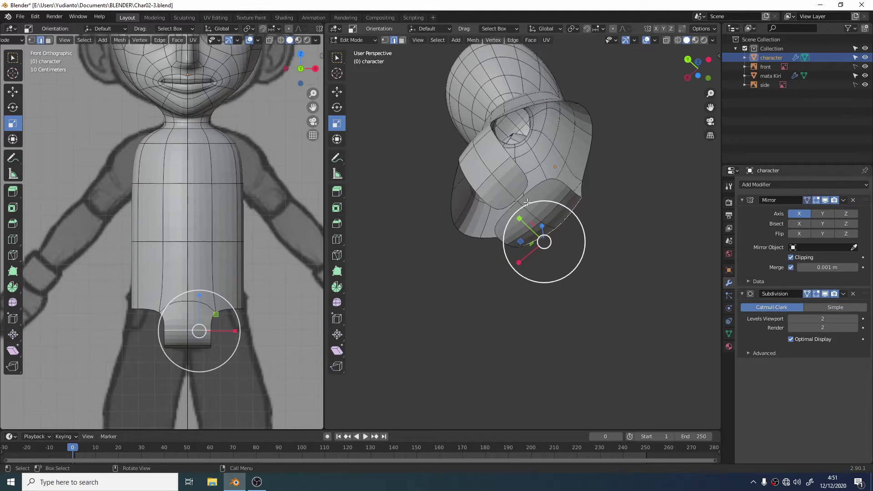
{"action": "middle_click_drag", "start_coordinate": [527, 201], "coordinate": [576, 217]}
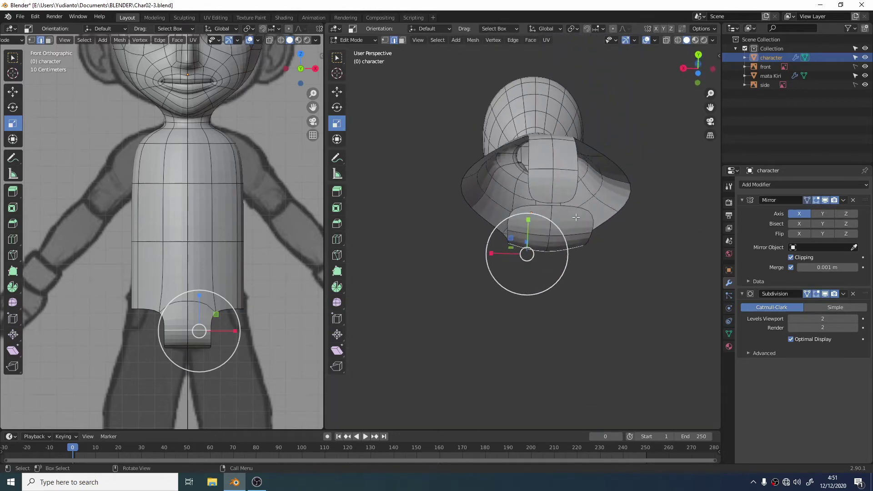
{"action": "key", "text": "1"}
{"action": "left_click", "coordinate": [554, 208]}
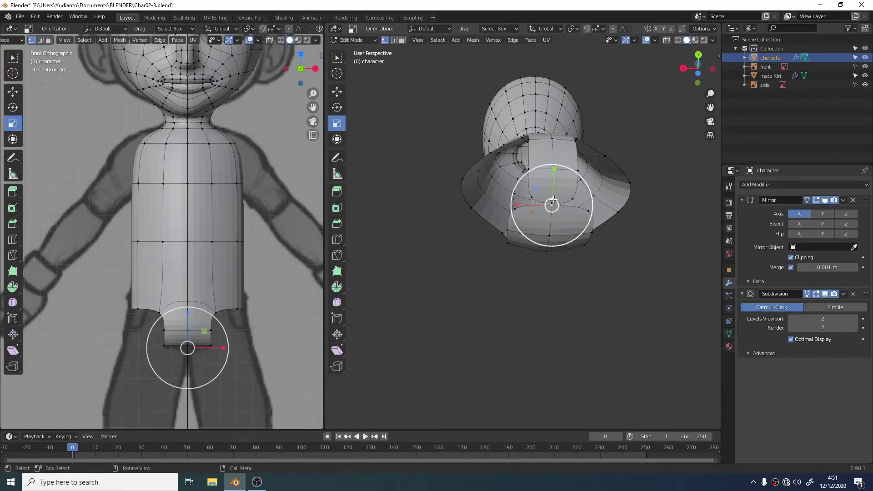
{"action": "scroll", "coordinate": [601, 274], "scroll_direction": "up", "scroll_amount": 2}
{"action": "left_click", "coordinate": [610, 283]}
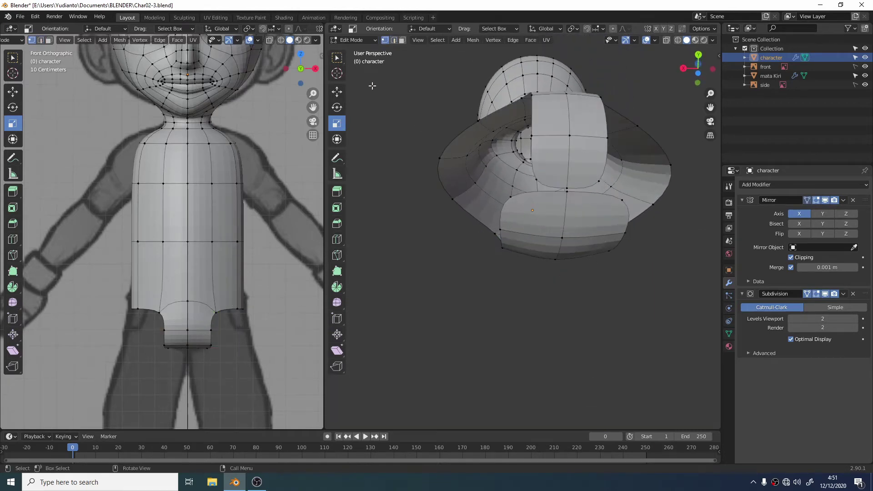
{"action": "left_click", "coordinate": [337, 92]}
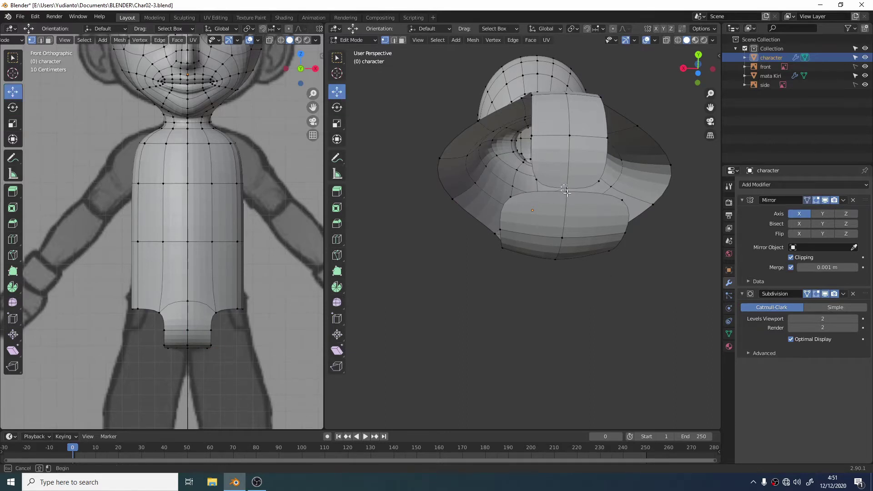
{"action": "left_click", "coordinate": [566, 190]}
{"action": "middle_click_drag", "start_coordinate": [566, 191], "coordinate": [590, 220]}
{"action": "key", "text": "m"}
{"action": "left_click", "coordinate": [600, 240]}
Step: Merge the facing corner vertices of the front and rear crotch flap ends at their center
{"action": "left_click", "coordinate": [541, 185]}
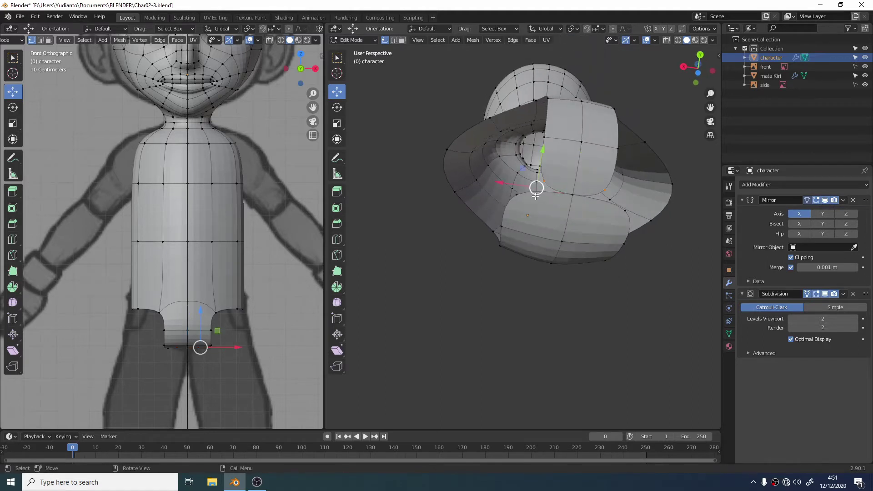
{"action": "left_click", "coordinate": [520, 196], "text": "shift"}
{"action": "key", "text": "m"}
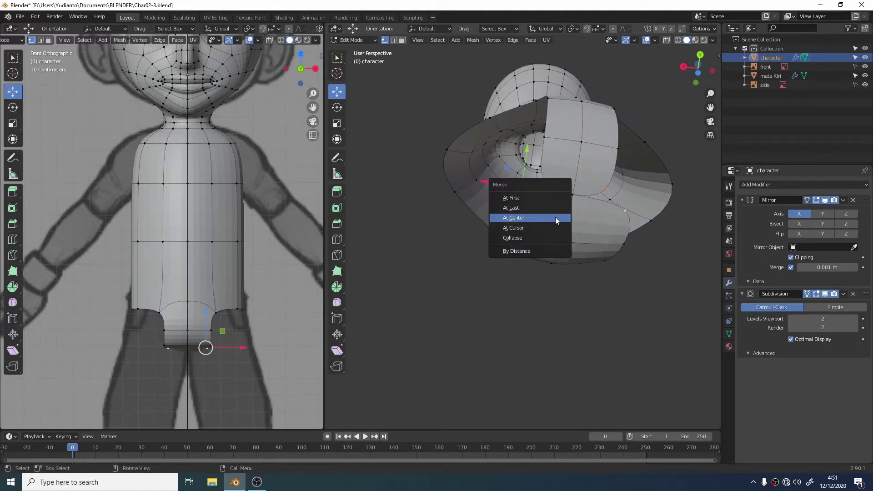
{"action": "left_click", "coordinate": [556, 220]}
Step: Move the merged corner vertices and the neighboring side vertices of the crotch strip inward along X to taper it
{"action": "mouse_move", "coordinate": [601, 215]}
{"action": "middle_mouse_down"}
{"action": "mouse_move", "coordinate": [600, 247]}
{"action": "mouse_move", "coordinate": [597, 206]}
{"action": "middle_mouse_up"}
{"action": "left_click_drag", "start_coordinate": [503, 193], "coordinate": [500, 194]}
{"action": "middle_click_drag", "start_coordinate": [500, 194], "coordinate": [534, 181]}
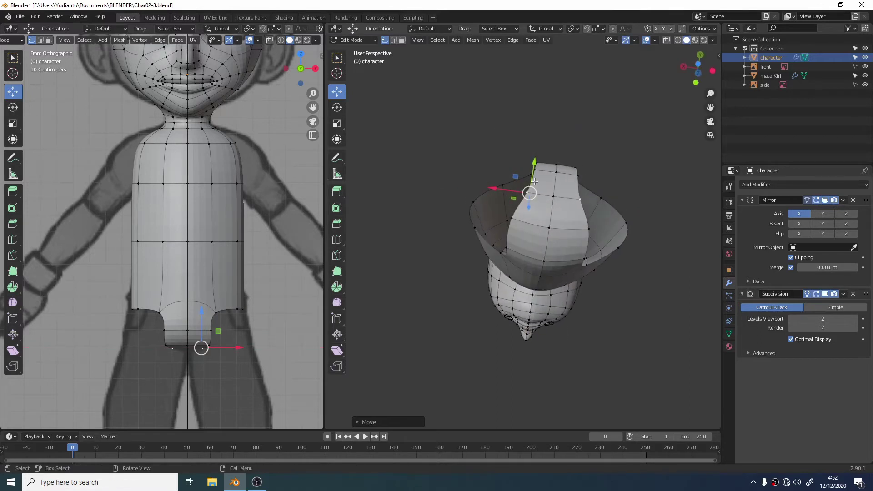
{"action": "left_click", "coordinate": [508, 216]}
{"action": "left_click_drag", "start_coordinate": [495, 214], "coordinate": [511, 232]}
{"action": "middle_click_drag", "start_coordinate": [511, 233], "coordinate": [522, 241]}
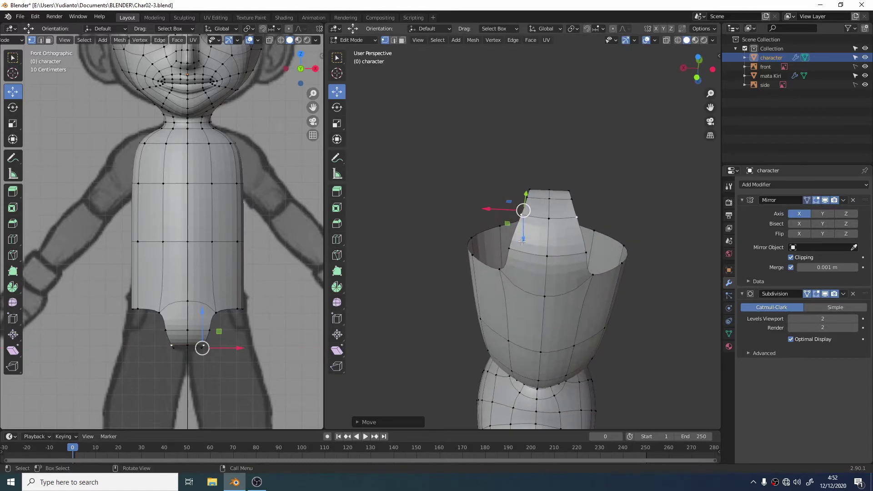
{"action": "left_click", "coordinate": [508, 247]}
{"action": "left_click_drag", "start_coordinate": [493, 249], "coordinate": [498, 251]}
{"action": "middle_click_drag", "start_coordinate": [499, 250], "coordinate": [567, 299]}
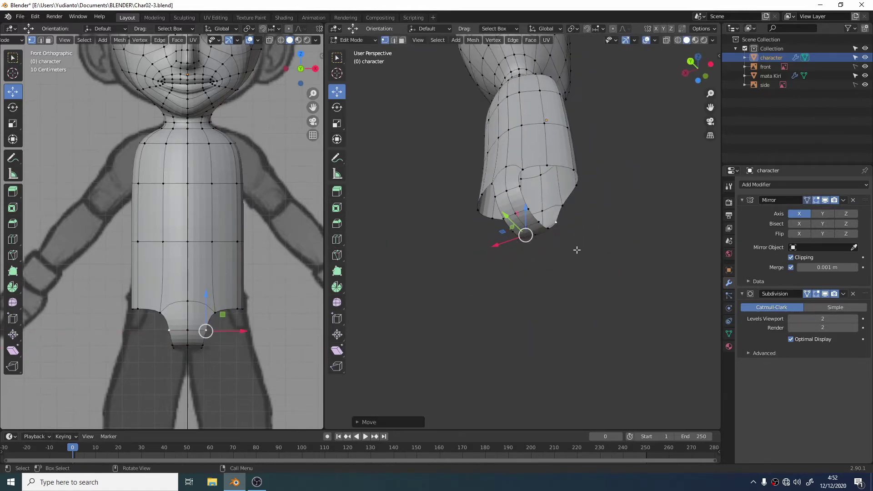
Step: Refine the crotch strip's side vertices in the front view, narrowing it further along X toward the gap between the legs
{"action": "middle_click_drag", "start_coordinate": [576, 249], "coordinate": [434, 298]}
{"action": "middle_click_drag", "start_coordinate": [550, 239], "coordinate": [575, 231]}
{"action": "scroll", "coordinate": [572, 240], "scroll_direction": "up", "scroll_amount": 1}
{"action": "scroll", "coordinate": [267, 324], "scroll_direction": "up", "scroll_amount": 2}
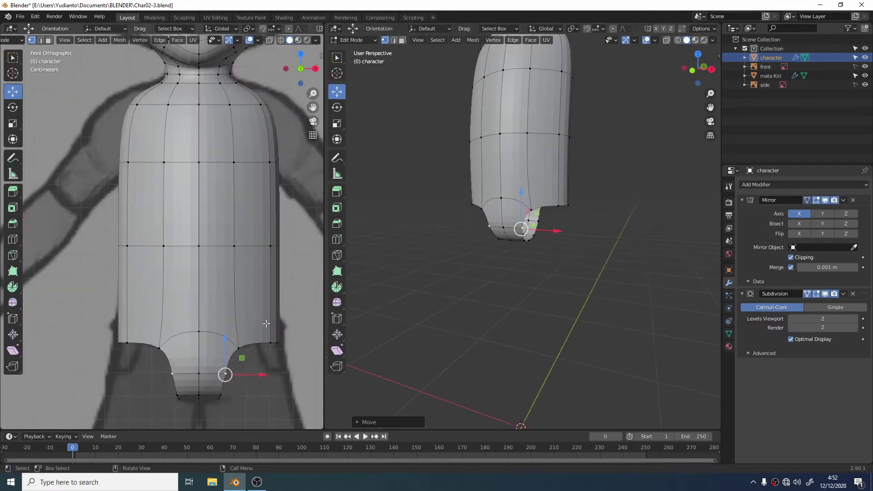
{"action": "key", "text": "KP_3"}
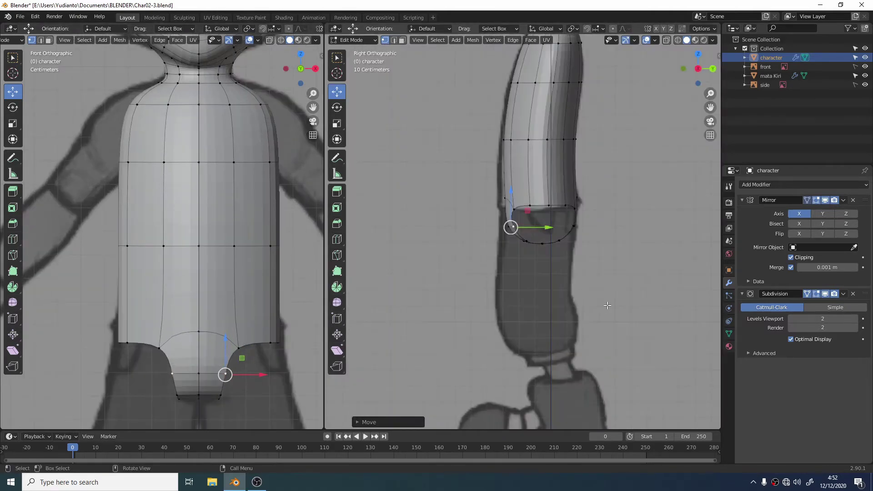
{"action": "scroll", "coordinate": [559, 279], "scroll_direction": "up", "scroll_amount": 3}
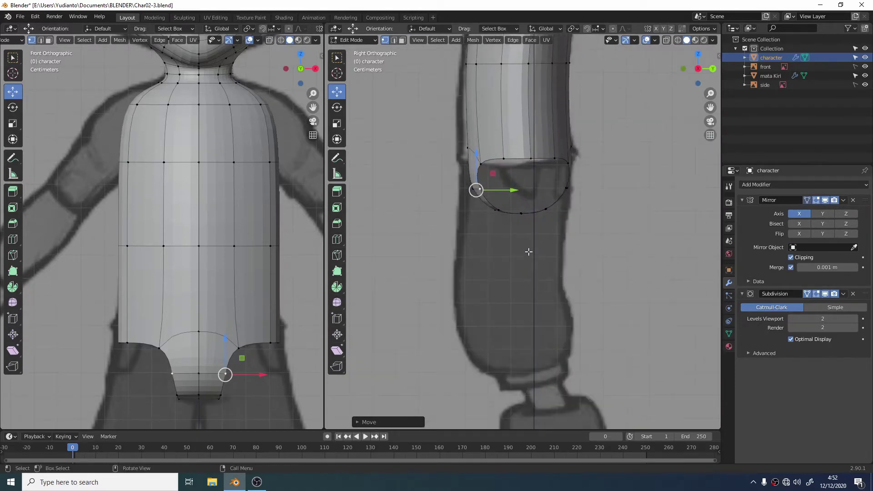
{"action": "middle_click_drag", "start_coordinate": [194, 373], "coordinate": [176, 235], "text": "shift"}
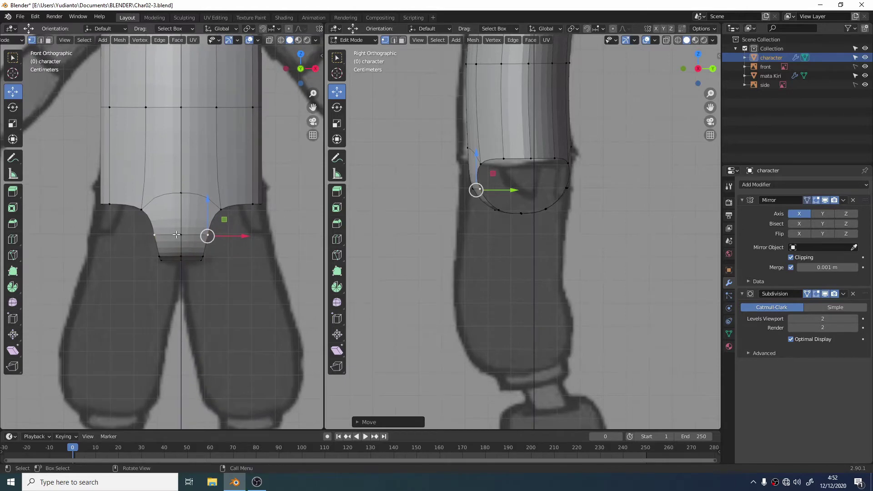
{"action": "scroll", "coordinate": [176, 234], "scroll_direction": "up", "scroll_amount": 1}
{"action": "left_click_drag", "start_coordinate": [249, 238], "coordinate": [232, 266]}
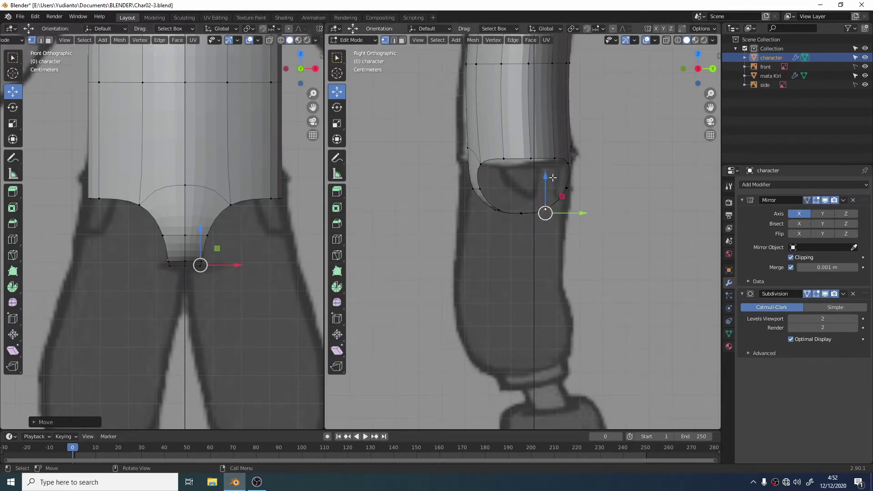
Step: In the side view, move the front vertices at the top of the crotch flap forward along Y to the reference outline
{"action": "left_click", "coordinate": [567, 187]}
{"action": "middle_click_drag", "start_coordinate": [473, 241], "coordinate": [566, 242]}
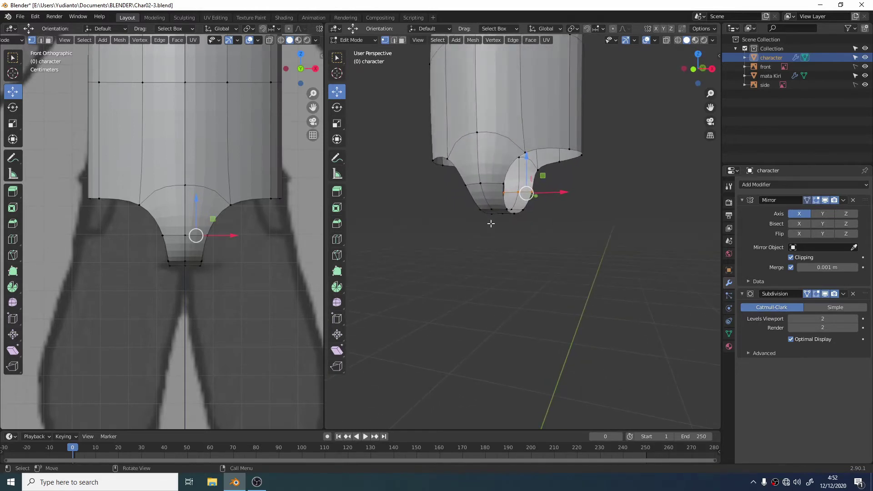
{"action": "key", "text": "KP_3"}
{"action": "scroll", "coordinate": [518, 232], "scroll_direction": "down", "scroll_amount": 1}
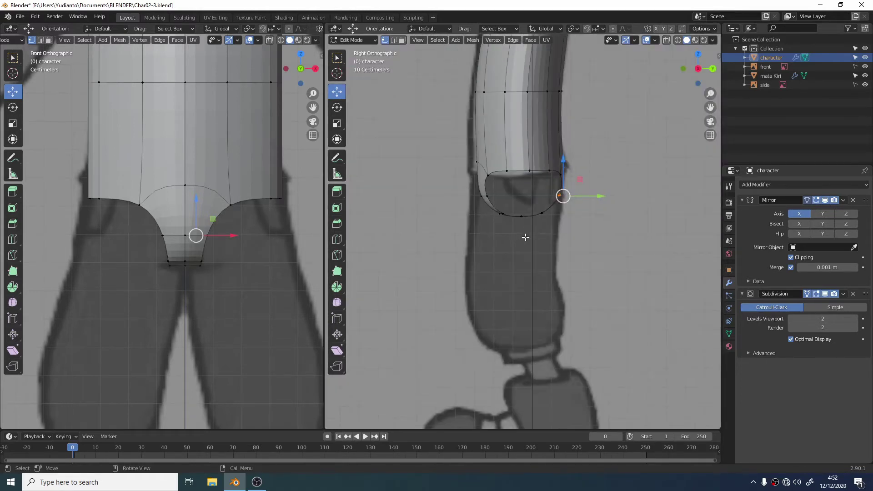
{"action": "scroll", "coordinate": [531, 229], "scroll_direction": "down", "scroll_amount": 1}
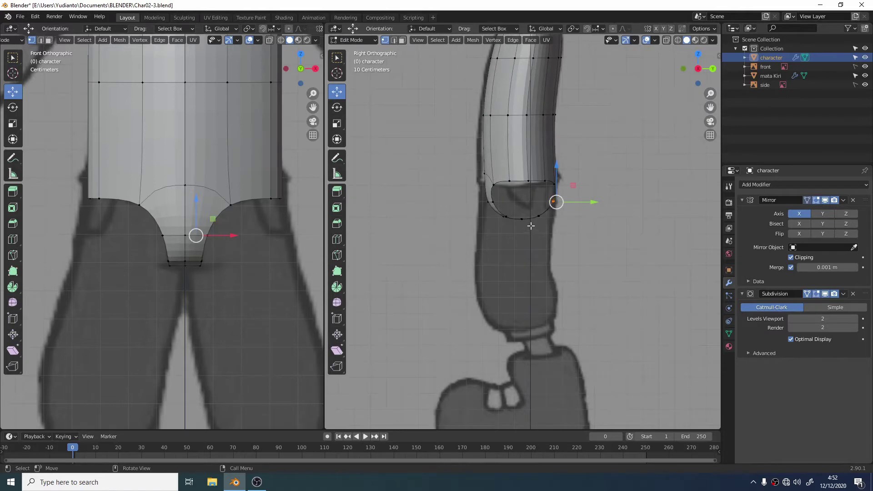
{"action": "left_click", "coordinate": [487, 182]}
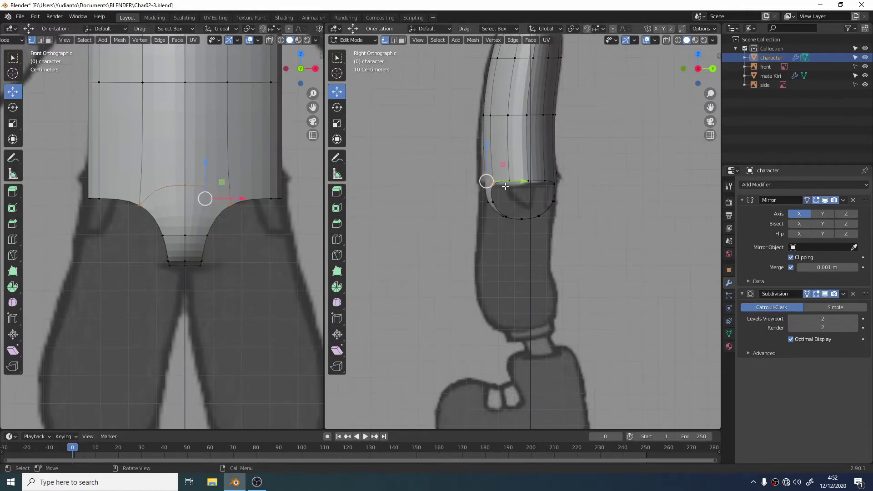
{"action": "left_click_drag", "start_coordinate": [523, 182], "coordinate": [513, 186]}
{"action": "scroll", "coordinate": [555, 213], "scroll_direction": "up", "scroll_amount": 2}
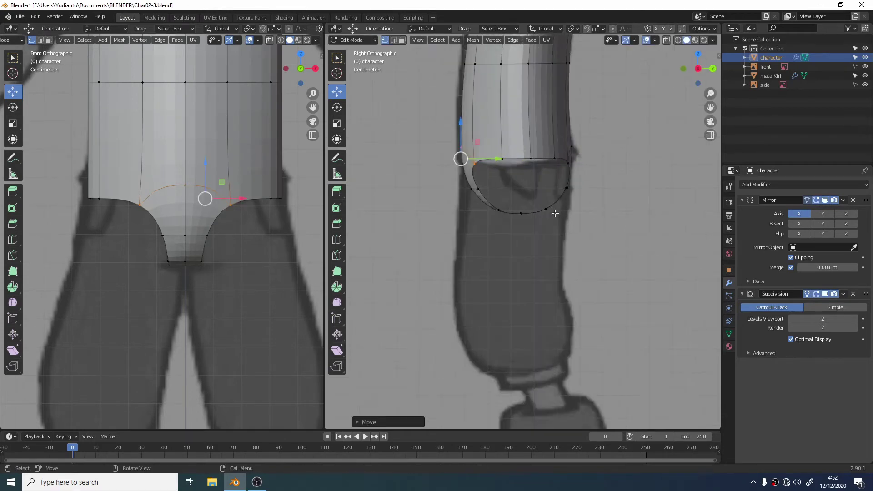
Step: Move the rear vertices at the top of the crotch flap backward along Y to match the side reference
{"action": "left_click", "coordinate": [571, 157]}
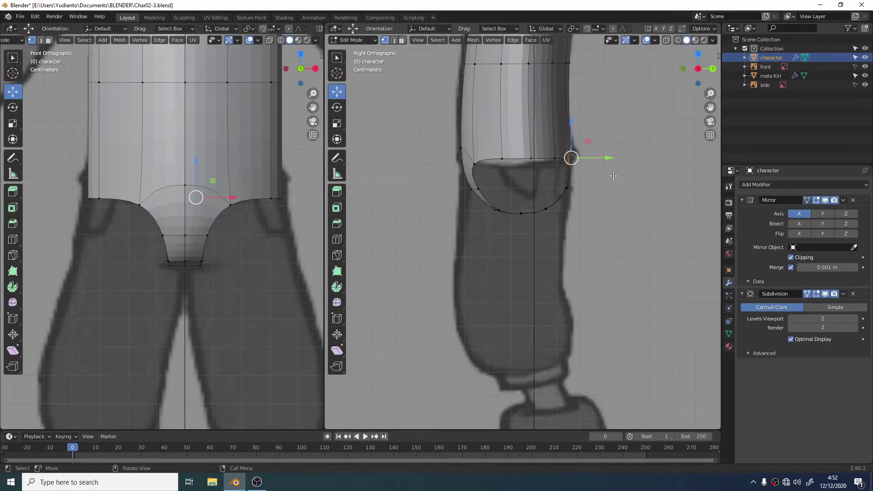
{"action": "mouse_move", "coordinate": [613, 176]}
{"action": "middle_mouse_down"}
{"action": "mouse_move", "coordinate": [592, 189]}
{"action": "mouse_move", "coordinate": [601, 188]}
{"action": "middle_mouse_up"}
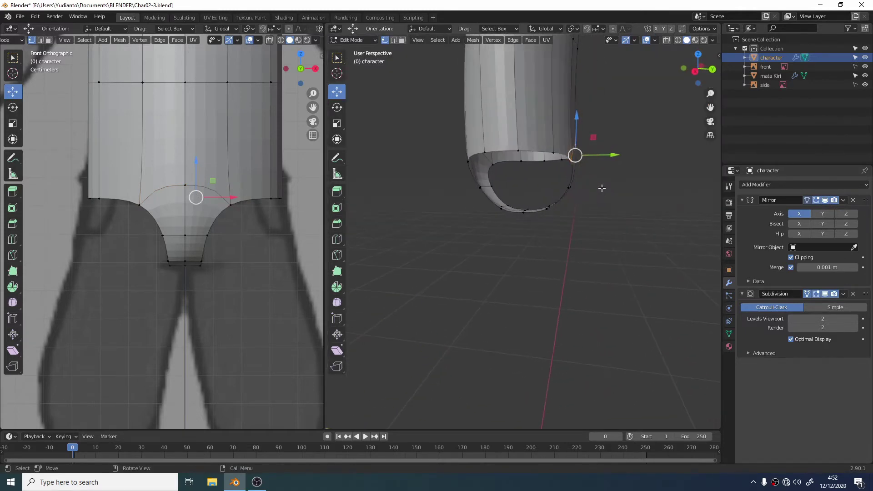
{"action": "key", "text": "KP_3"}
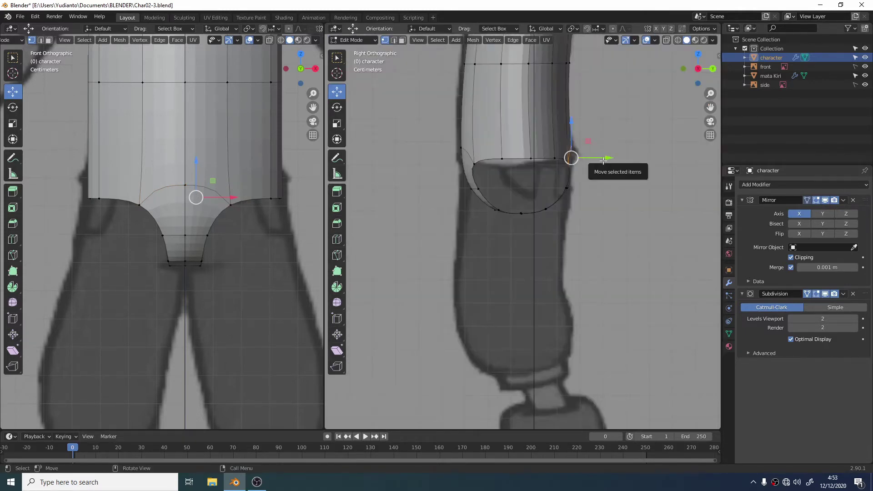
{"action": "left_click_drag", "start_coordinate": [603, 161], "coordinate": [612, 167]}
{"action": "middle_click_drag", "start_coordinate": [611, 167], "coordinate": [594, 206]}
{"action": "key", "text": "KP_3"}
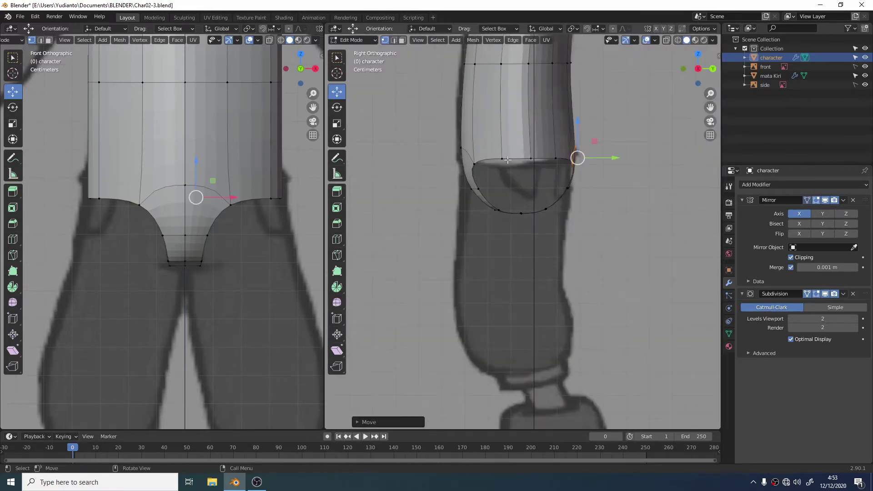
Step: Select the three side hip vertices of the leg opening and raise them about 0.11 m along Z
{"action": "left_click", "coordinate": [508, 160]}
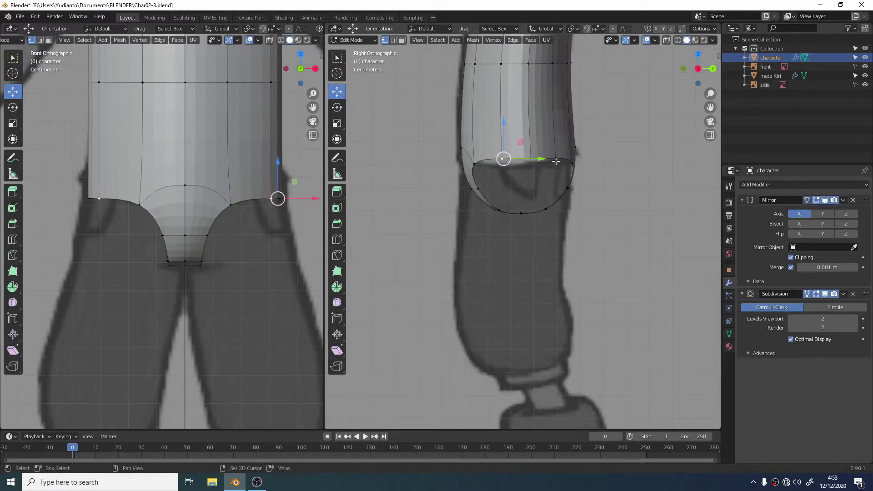
{"action": "left_click", "coordinate": [554, 159], "text": "shift"}
{"action": "left_click", "coordinate": [531, 159], "text": "shift"}
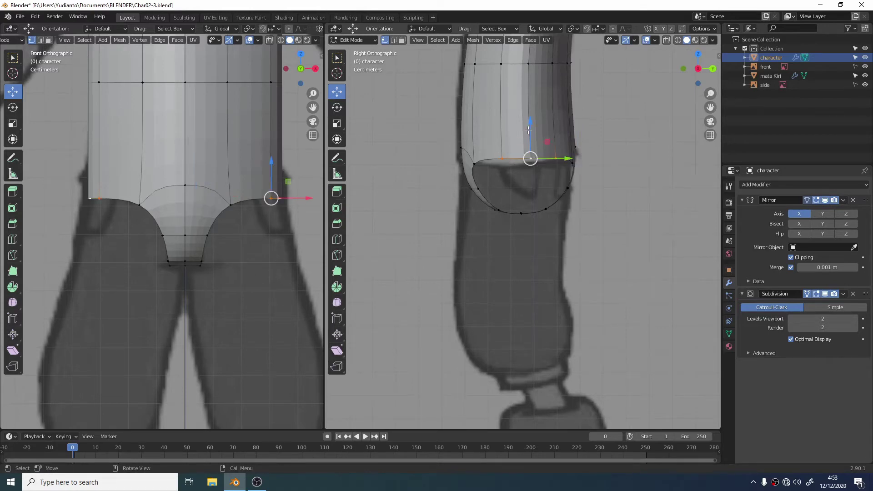
{"action": "left_click_drag", "start_coordinate": [528, 130], "coordinate": [527, 116]}
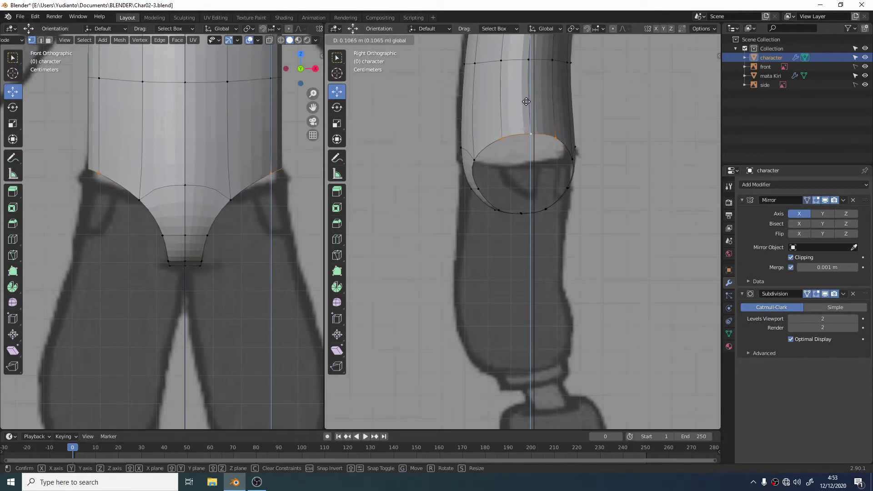
{"action": "left_click", "coordinate": [526, 101]}
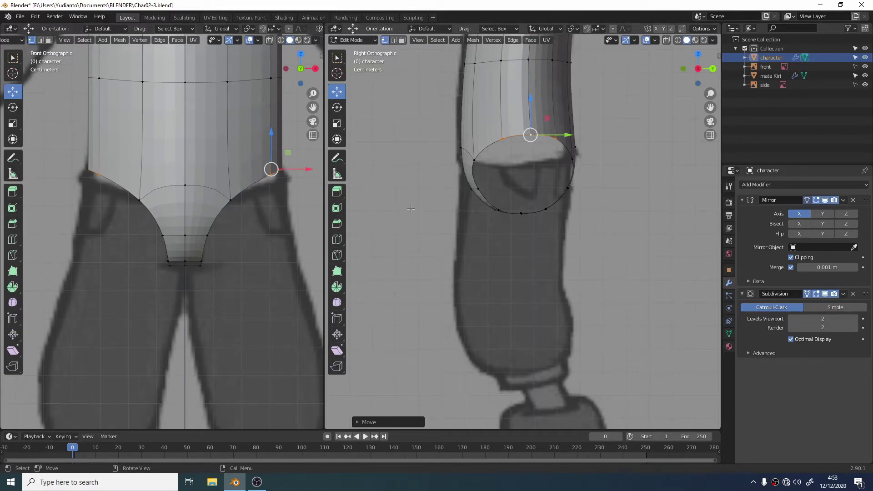
Step: Select the whole crotch strip and the leg opening vertices and lower them slightly along Z
{"action": "scroll", "coordinate": [472, 201], "scroll_direction": "down", "scroll_amount": 2}
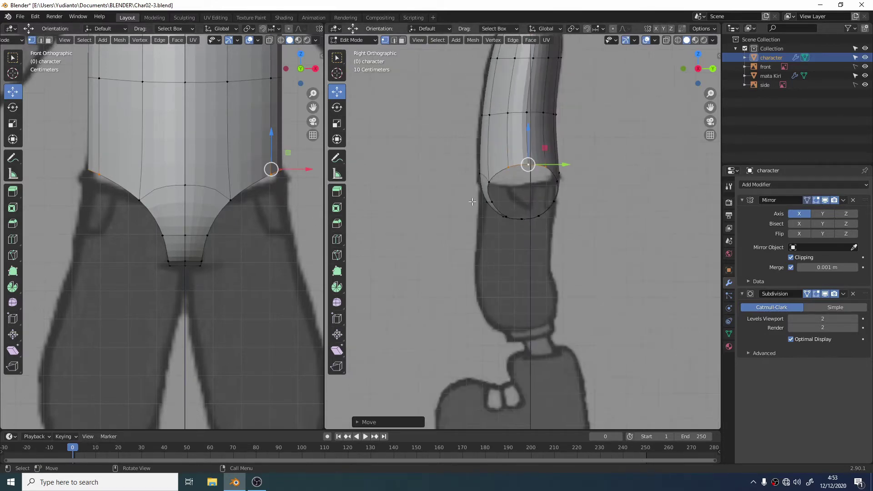
{"action": "middle_click_drag", "start_coordinate": [481, 199], "coordinate": [451, 159]}
{"action": "left_click_drag", "start_coordinate": [444, 144], "coordinate": [602, 245]}
{"action": "middle_click_drag", "start_coordinate": [560, 229], "coordinate": [533, 190]}
{"action": "left_click_drag", "start_coordinate": [445, 153], "coordinate": [563, 239], "text": "shift"}
{"action": "mouse_move", "coordinate": [582, 226]}
{"action": "middle_mouse_down"}
{"action": "mouse_move", "coordinate": [441, 244]}
{"action": "mouse_move", "coordinate": [594, 241]}
{"action": "mouse_move", "coordinate": [578, 239]}
{"action": "middle_mouse_up"}
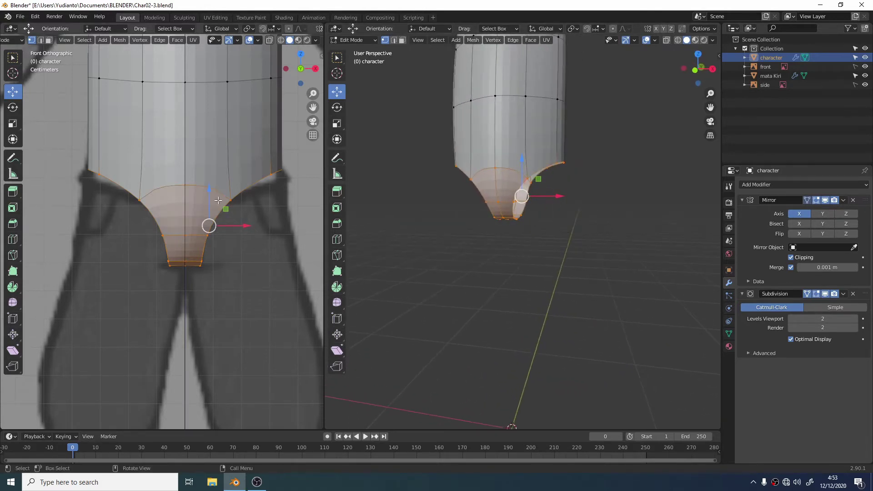
{"action": "left_click_drag", "start_coordinate": [209, 189], "coordinate": [212, 198]}
{"action": "left_click", "coordinate": [520, 254]}
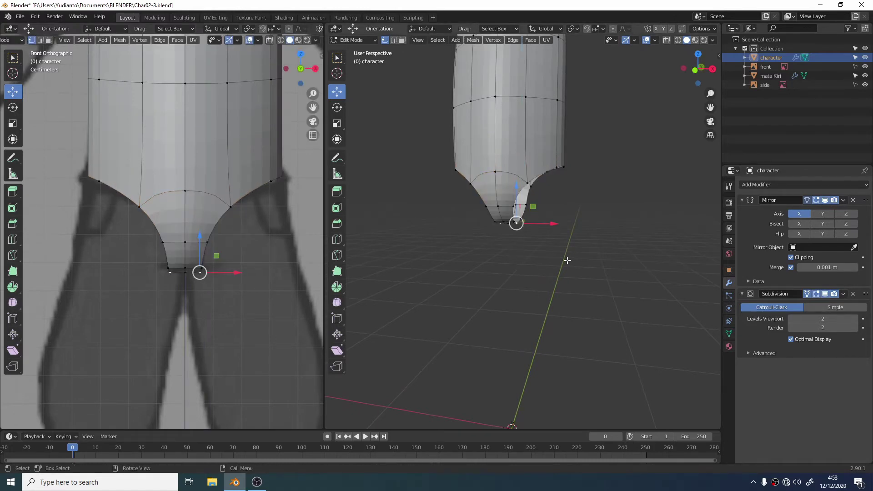
Step: Add one loop cut around the lower torso and slide it down close to the leg openings
{"action": "key", "text": "KP_3"}
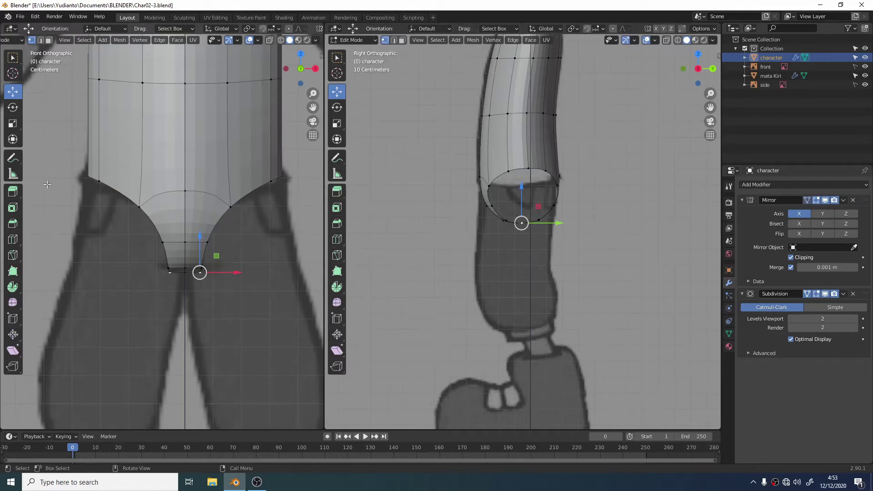
{"action": "left_click", "coordinate": [337, 239]}
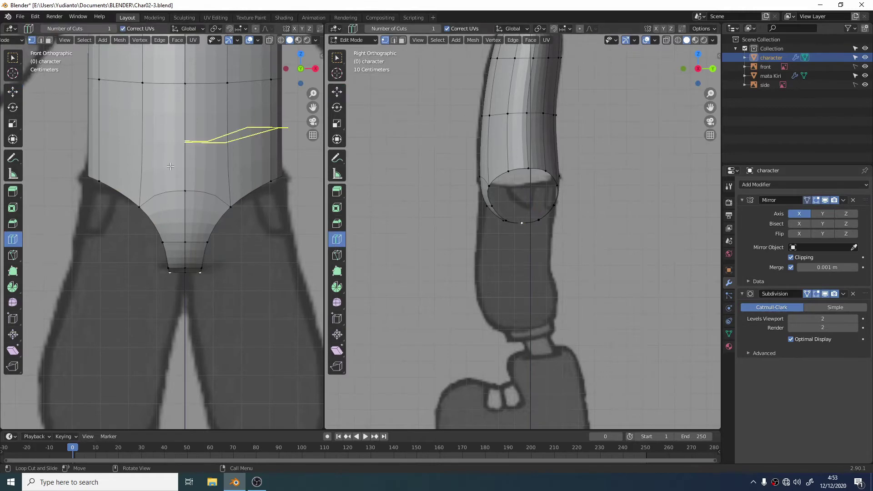
{"action": "left_click_drag", "start_coordinate": [172, 170], "coordinate": [177, 230]}
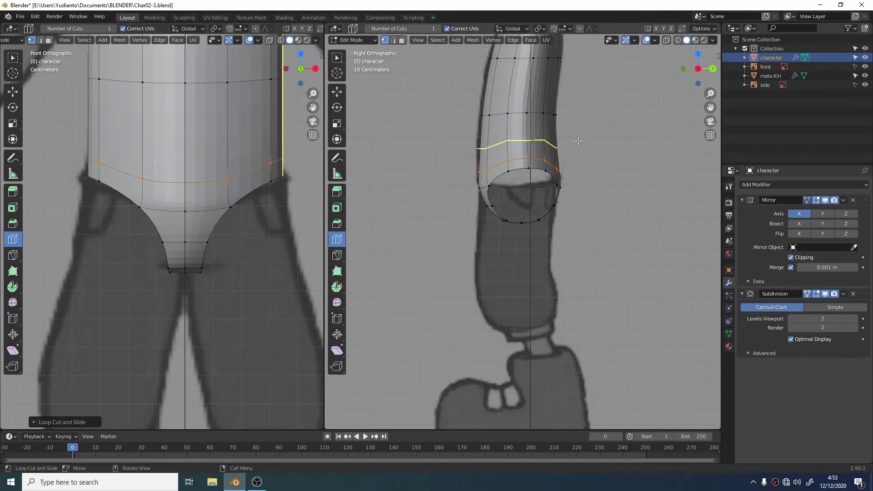
Step: Select the rear middle vertices of the new lower-torso loop and move them slightly backward along Y to match the side reference
{"action": "middle_click_drag", "start_coordinate": [612, 135], "coordinate": [578, 164]}
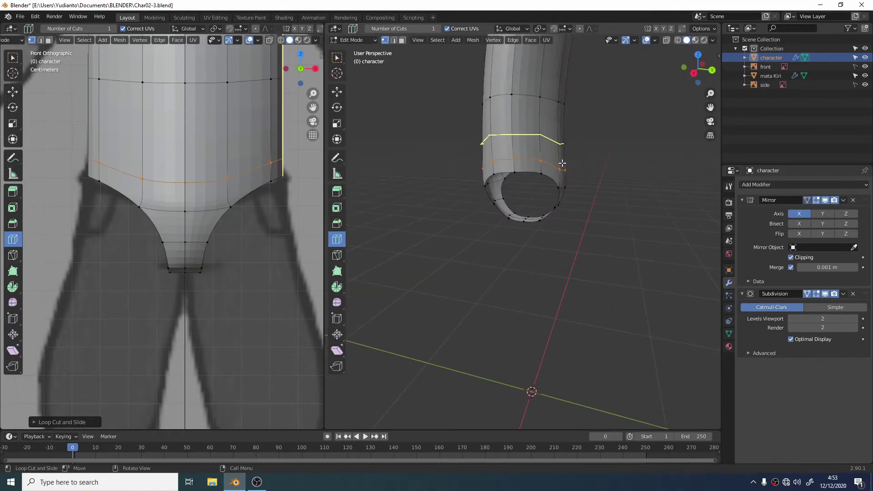
{"action": "left_click", "coordinate": [337, 91]}
{"action": "middle_click_drag", "start_coordinate": [496, 150], "coordinate": [525, 171]}
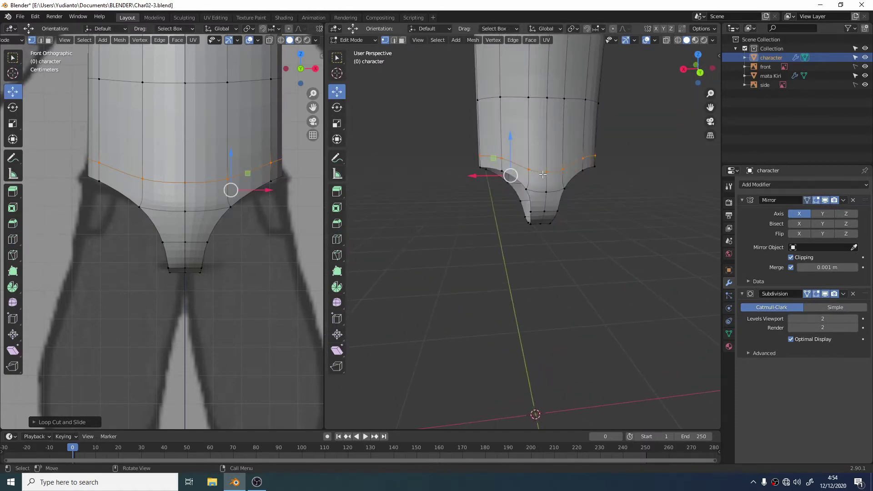
{"action": "left_click", "coordinate": [545, 174]}
{"action": "left_click", "coordinate": [555, 171], "text": "shift"}
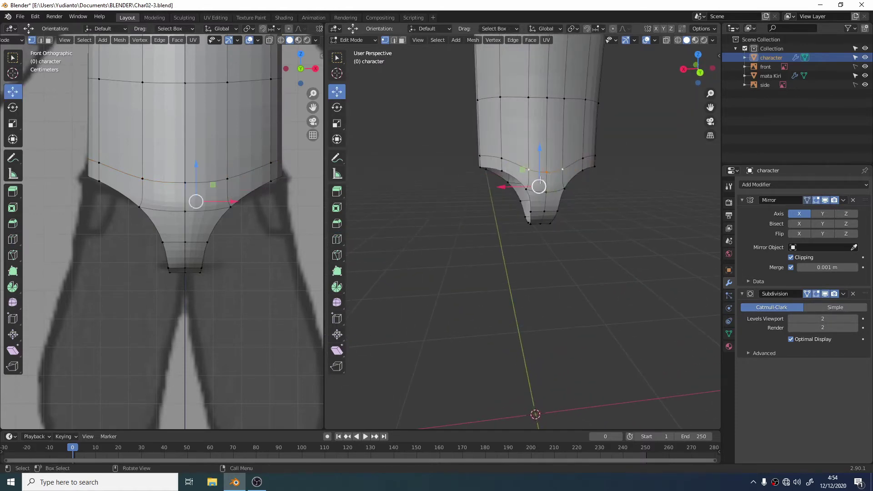
{"action": "middle_click_drag", "start_coordinate": [555, 171], "coordinate": [591, 187]}
{"action": "key", "text": "KP_3"}
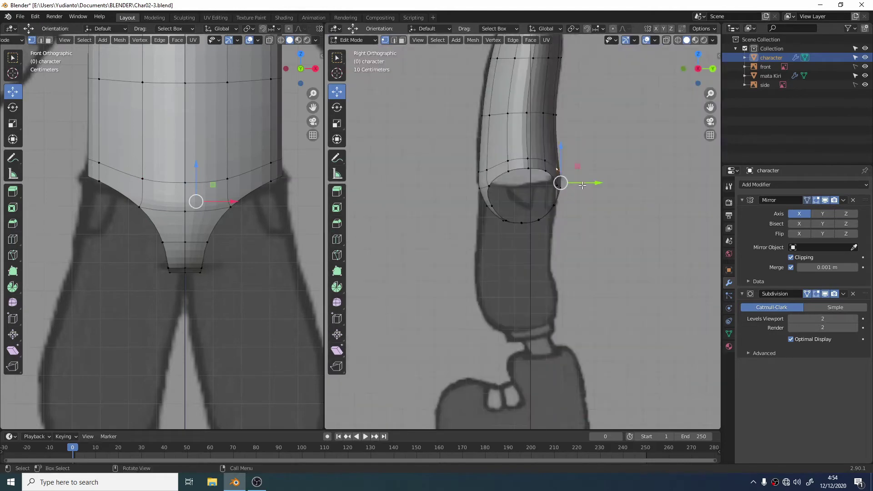
{"action": "left_click_drag", "start_coordinate": [590, 182], "coordinate": [599, 183]}
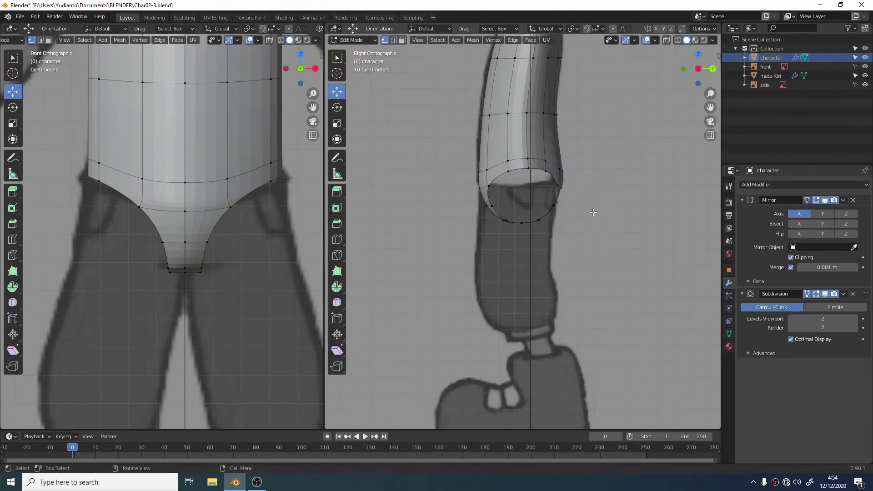
Step: Round out the rear top of the crotch by nudging its centre vertex backward and the side vertex slightly forward along Y
{"action": "middle_click_drag", "start_coordinate": [568, 184], "coordinate": [608, 192]}
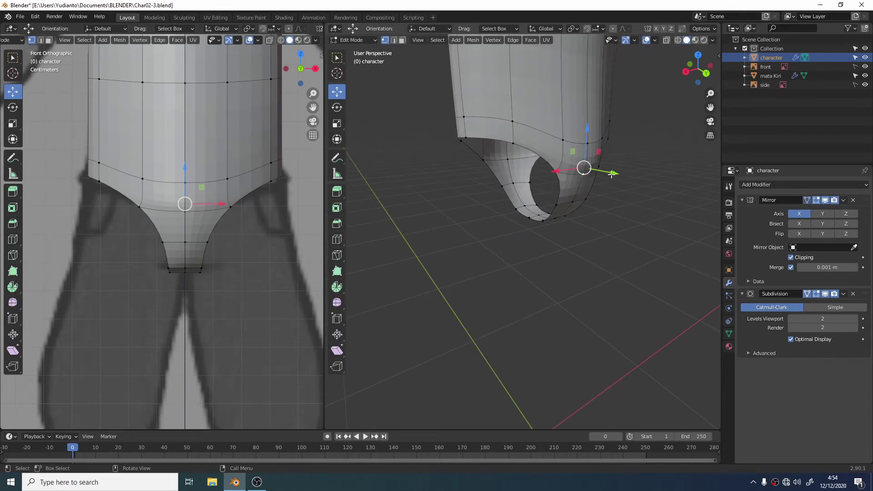
{"action": "left_click_drag", "start_coordinate": [611, 174], "coordinate": [615, 177]}
{"action": "middle_click_drag", "start_coordinate": [615, 177], "coordinate": [602, 159]}
{"action": "left_click", "coordinate": [580, 156]}
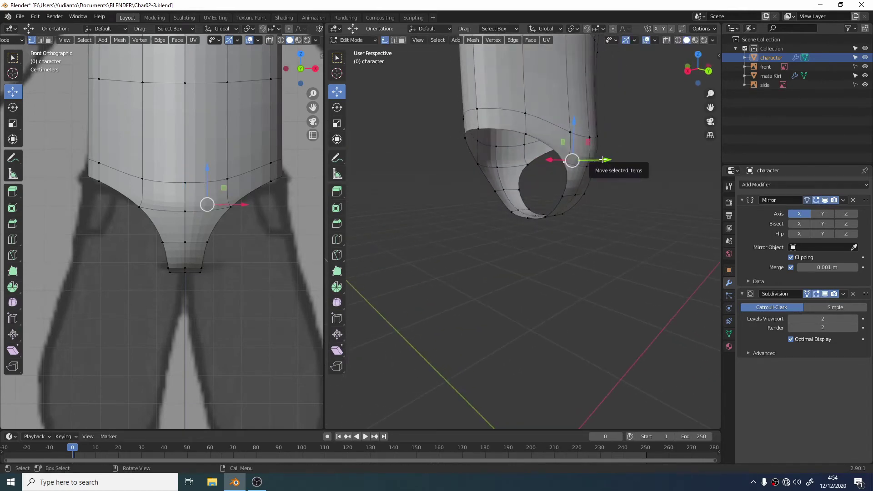
{"action": "left_click_drag", "start_coordinate": [603, 160], "coordinate": [599, 161]}
{"action": "middle_click_drag", "start_coordinate": [599, 161], "coordinate": [563, 145]}
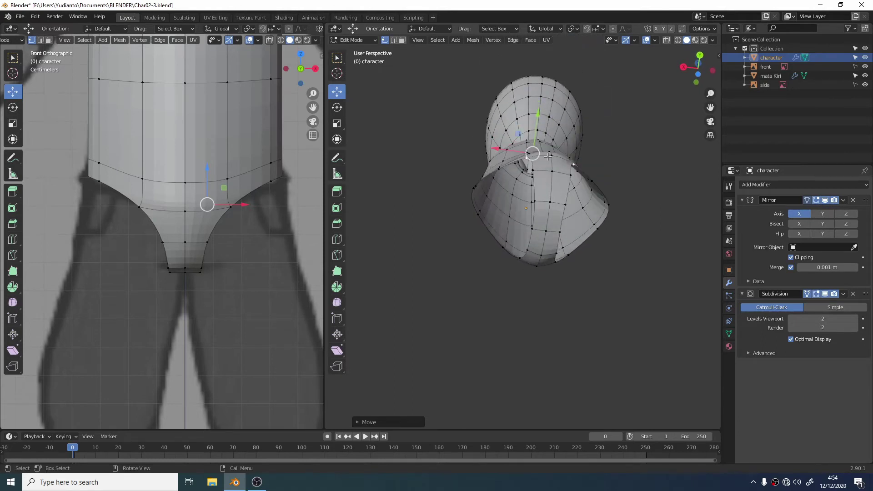
{"action": "left_click", "coordinate": [551, 153]}
{"action": "left_click_drag", "start_coordinate": [555, 115], "coordinate": [556, 110]}
{"action": "mouse_move", "coordinate": [561, 134]}
{"action": "middle_mouse_down"}
{"action": "mouse_move", "coordinate": [599, 195]}
{"action": "mouse_move", "coordinate": [544, 215]}
{"action": "mouse_move", "coordinate": [585, 214]}
{"action": "mouse_move", "coordinate": [546, 221]}
{"action": "middle_mouse_up"}
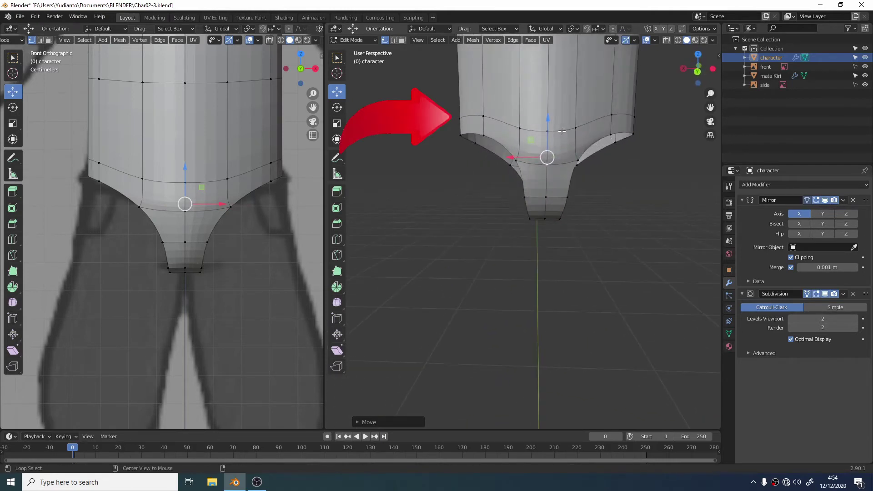
Step: Select the edge loop above the leg openings and scale it down along Z to flatten its curve
{"action": "left_click", "coordinate": [564, 132], "text": "alt"}
{"action": "middle_click_drag", "start_coordinate": [563, 132], "coordinate": [500, 118]}
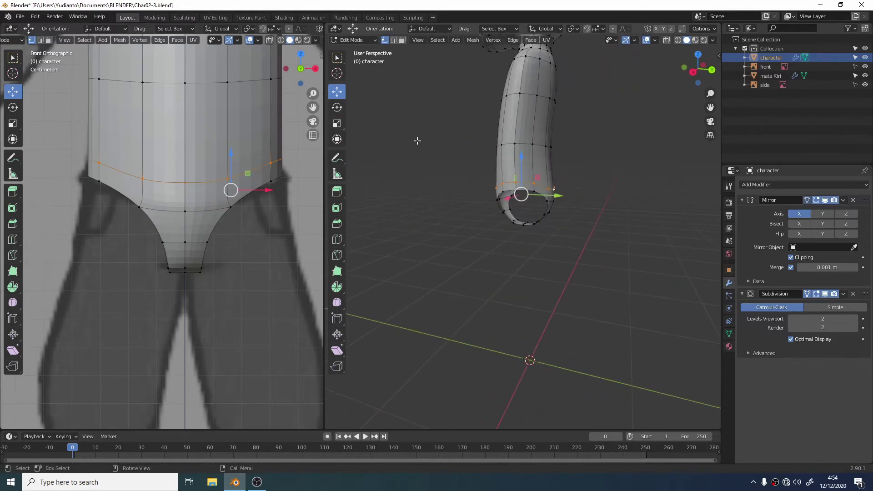
{"action": "scroll", "coordinate": [476, 142], "scroll_direction": "up", "scroll_amount": 3}
{"action": "left_click", "coordinate": [337, 123]}
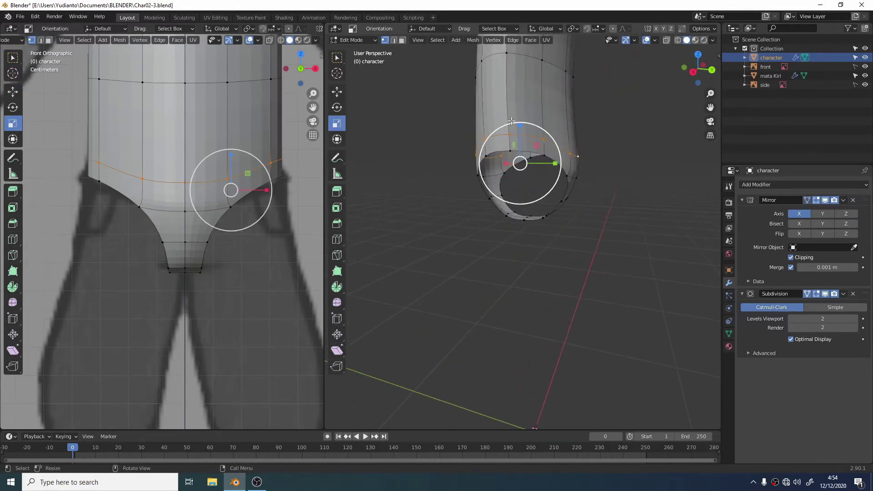
{"action": "middle_click_drag", "start_coordinate": [511, 157], "coordinate": [519, 143]}
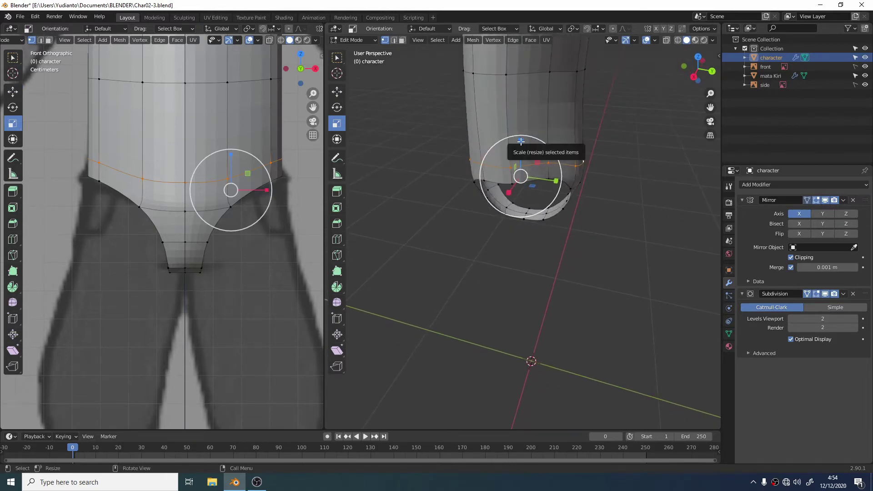
{"action": "left_click_drag", "start_coordinate": [521, 142], "coordinate": [521, 149]}
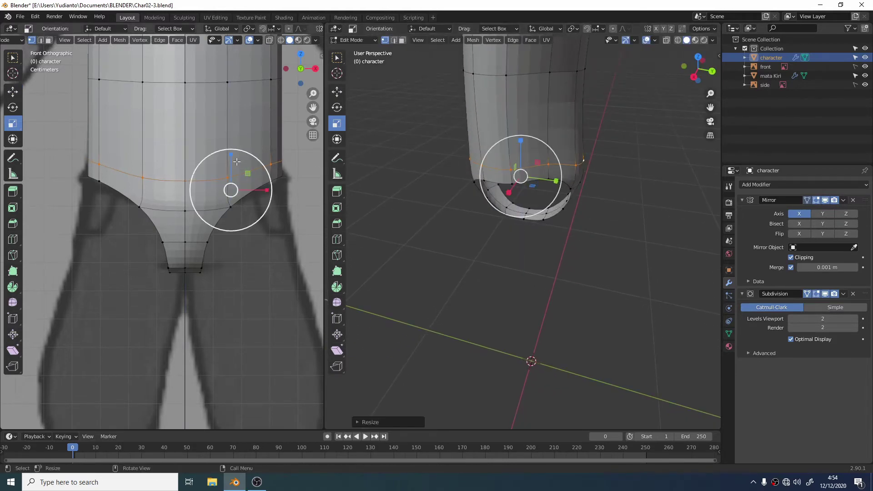
{"action": "left_click_drag", "start_coordinate": [232, 151], "coordinate": [231, 164]}
{"action": "middle_click_drag", "start_coordinate": [454, 156], "coordinate": [375, 141]}
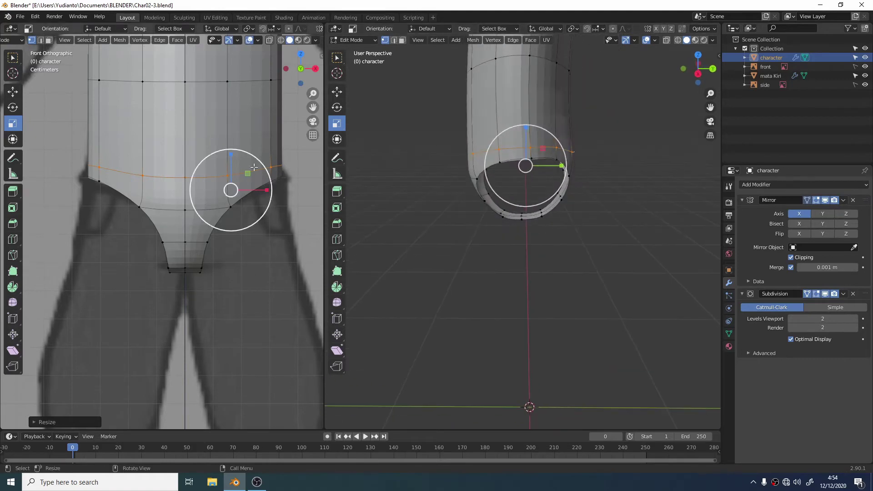
{"action": "left_click_drag", "start_coordinate": [231, 155], "coordinate": [234, 173]}
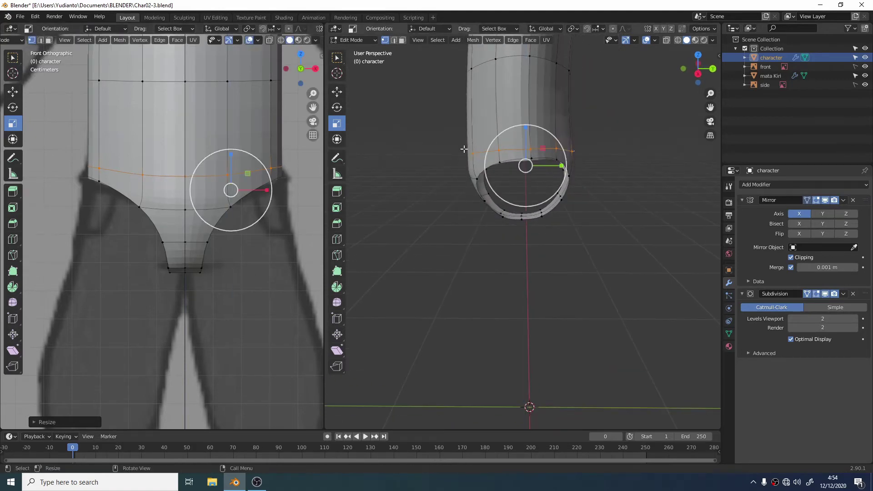
{"action": "middle_click_drag", "start_coordinate": [464, 146], "coordinate": [486, 161]}
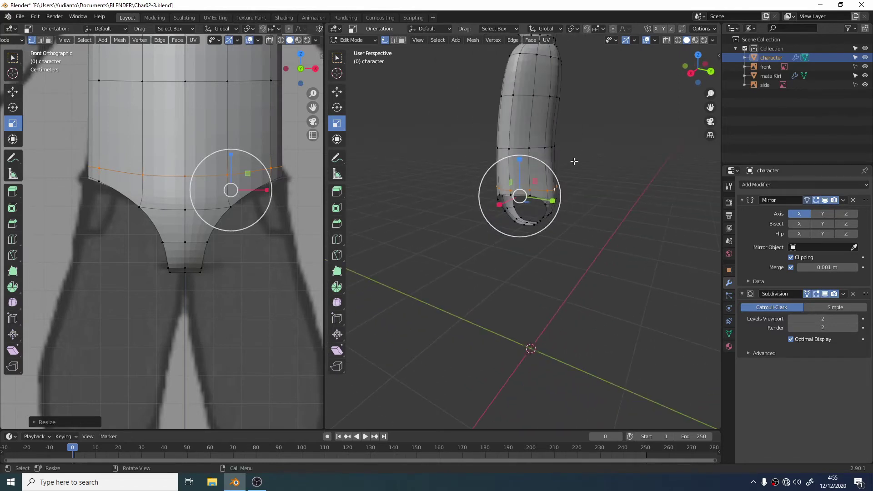
Step: Select the leg opening's edge loop, extrude it, and place the new loop a short distance down and outward in the front view
{"action": "key", "text": "KP_3"}
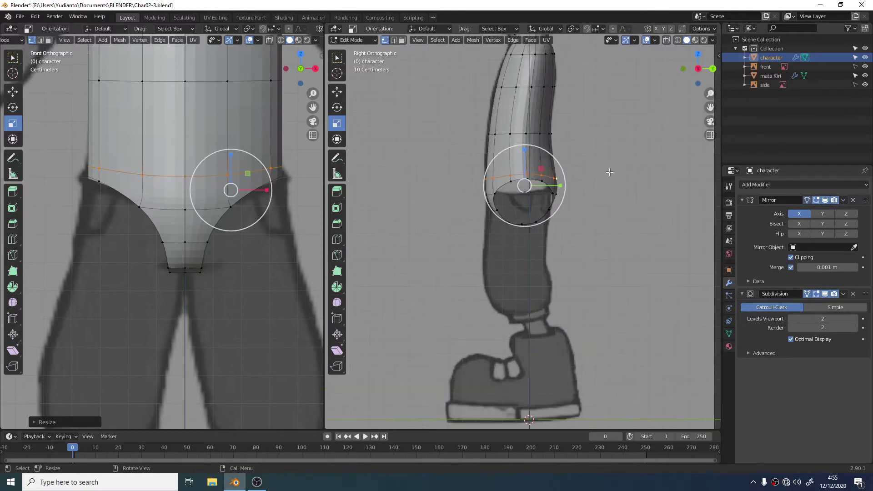
{"action": "scroll", "coordinate": [607, 171], "scroll_direction": "up", "scroll_amount": 1}
{"action": "scroll", "coordinate": [261, 245], "scroll_direction": "down", "scroll_amount": 1}
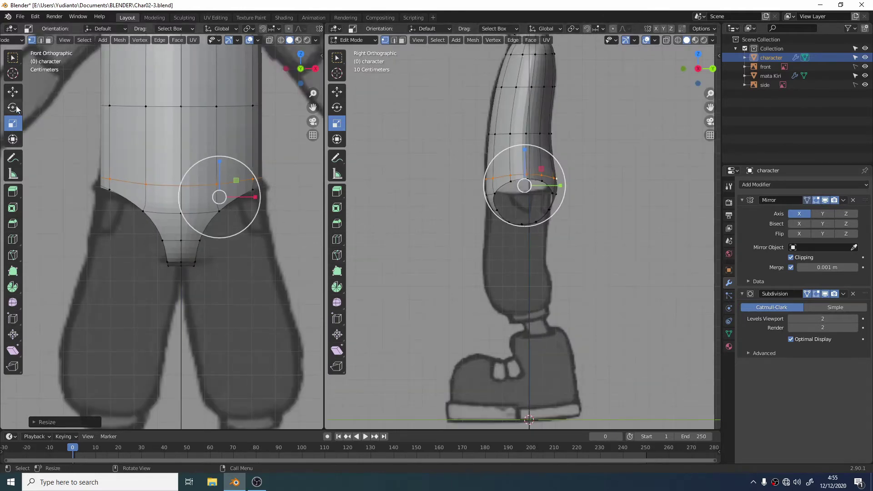
{"action": "left_click", "coordinate": [12, 91]}
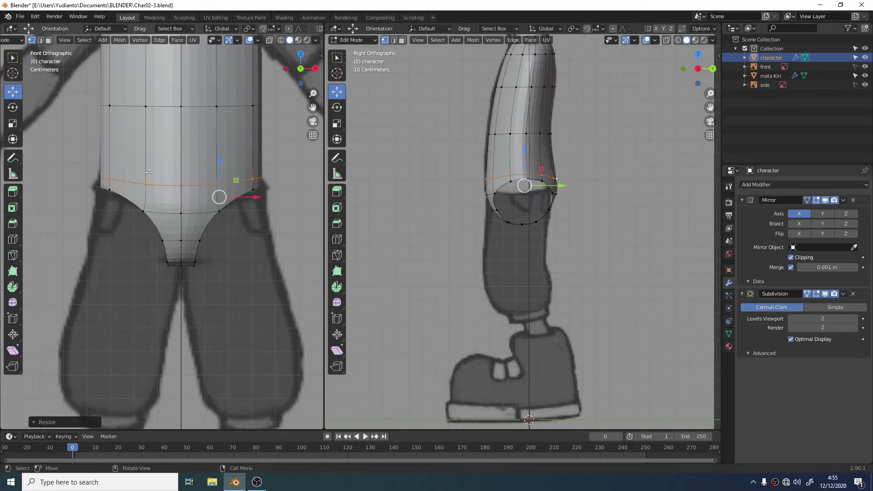
{"action": "left_click", "coordinate": [207, 227], "text": "alt"}
{"action": "scroll", "coordinate": [227, 234], "scroll_direction": "down", "scroll_amount": 3}
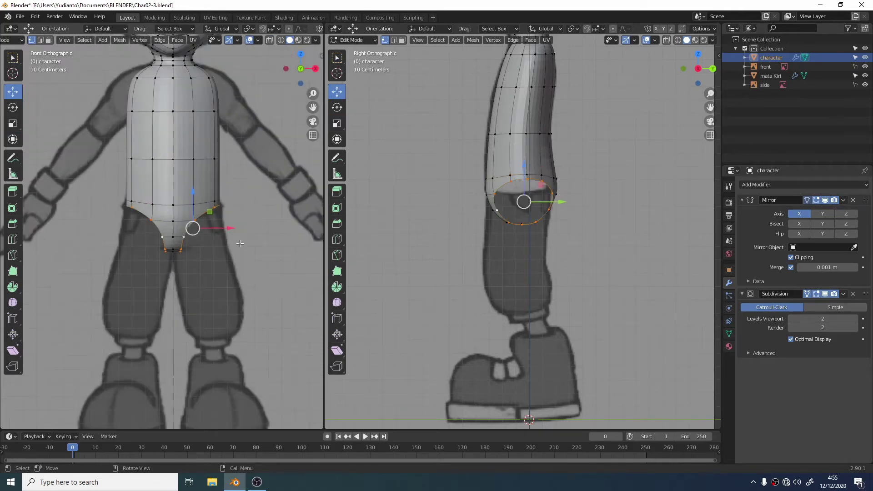
{"action": "key", "text": "e"}
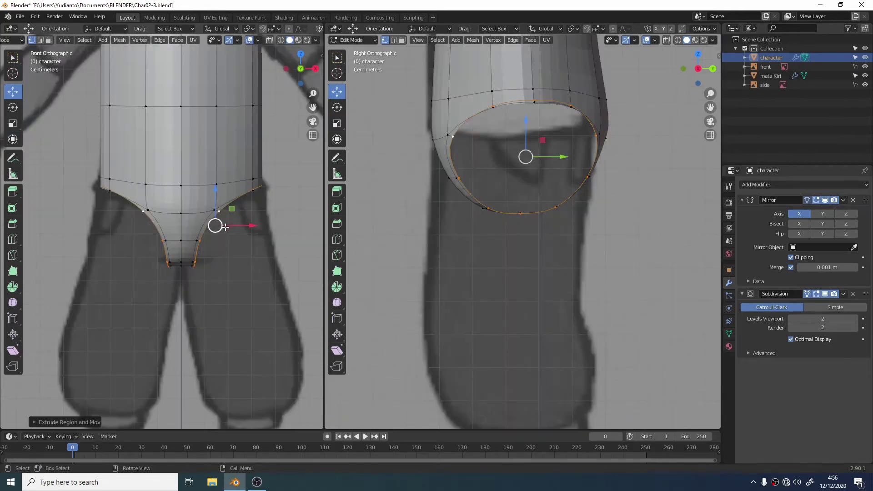
{"action": "left_click_drag", "start_coordinate": [215, 225], "coordinate": [231, 251]}
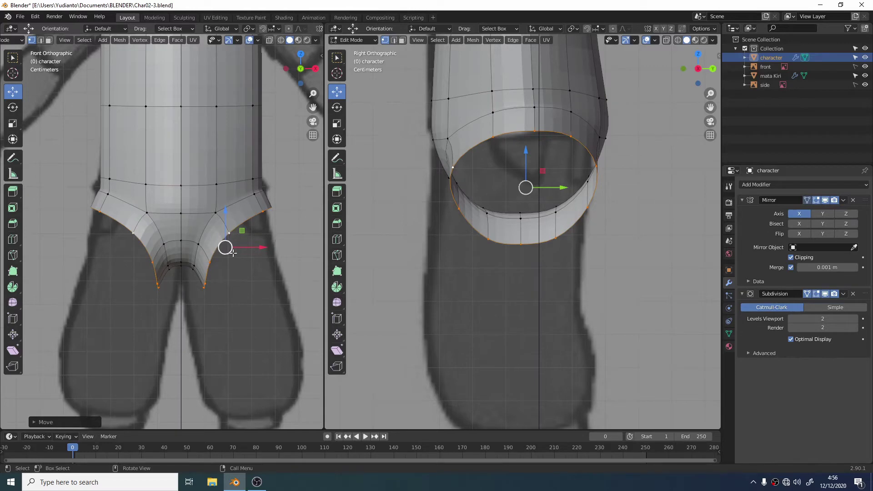
{"action": "left_click_drag", "start_coordinate": [225, 247], "coordinate": [217, 233]}
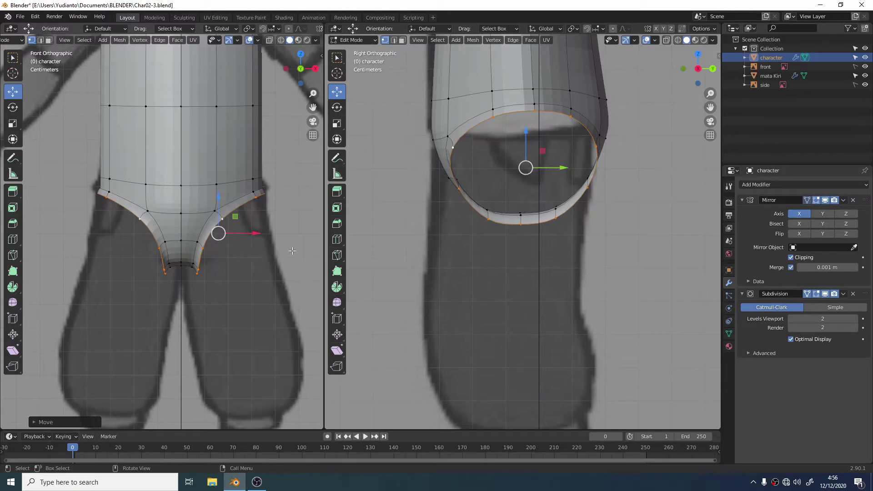
Step: Extrude the leg opening loop a second time and move the new edge farther down and outward along the thigh
{"action": "key", "text": "e"}
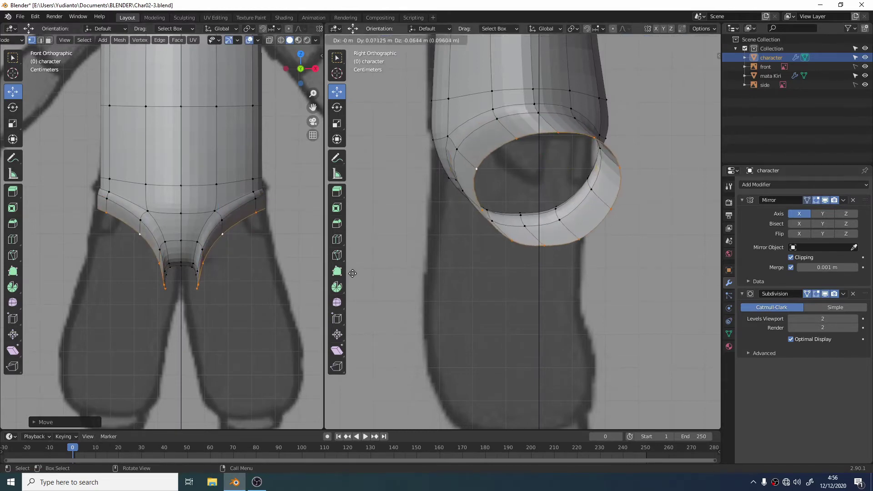
{"action": "right_click", "coordinate": [348, 272]}
{"action": "key", "text": "g"}
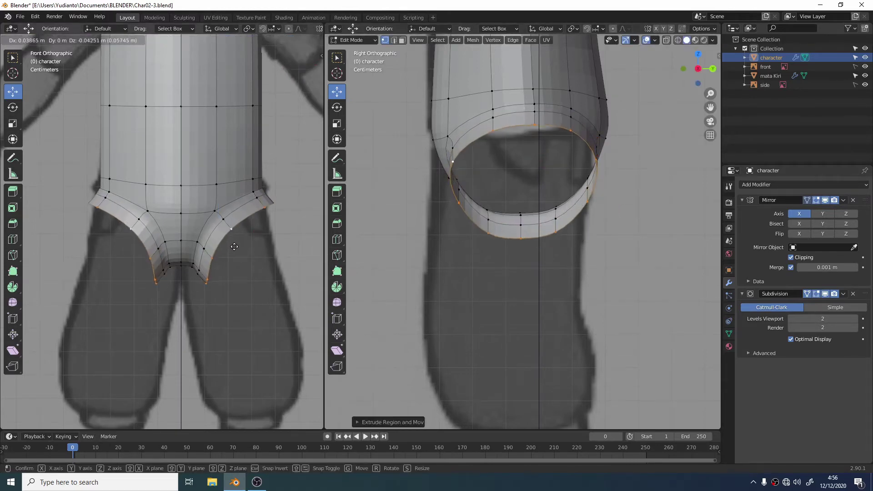
{"action": "left_click", "coordinate": [269, 269]}
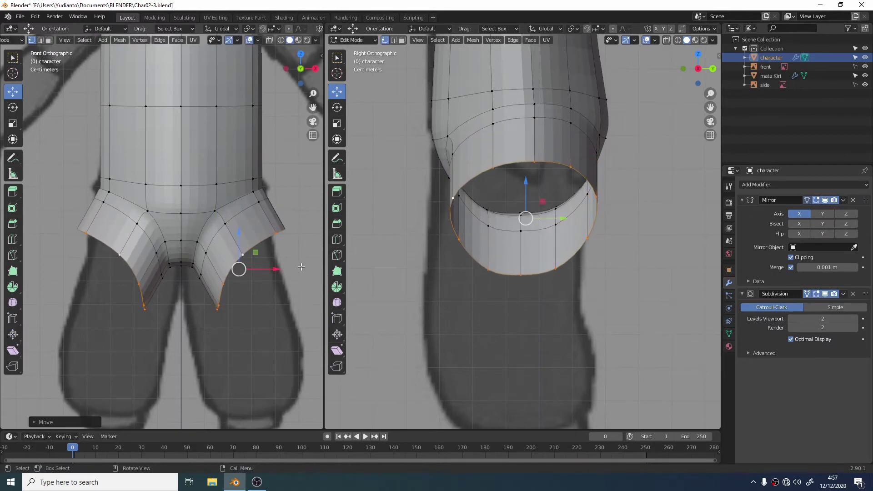
Step: Rotate the thigh's end loop in the front view so its outer side drops, and shift it slightly inward and up
{"action": "key", "text": "r"}
{"action": "left_click", "coordinate": [266, 278]}
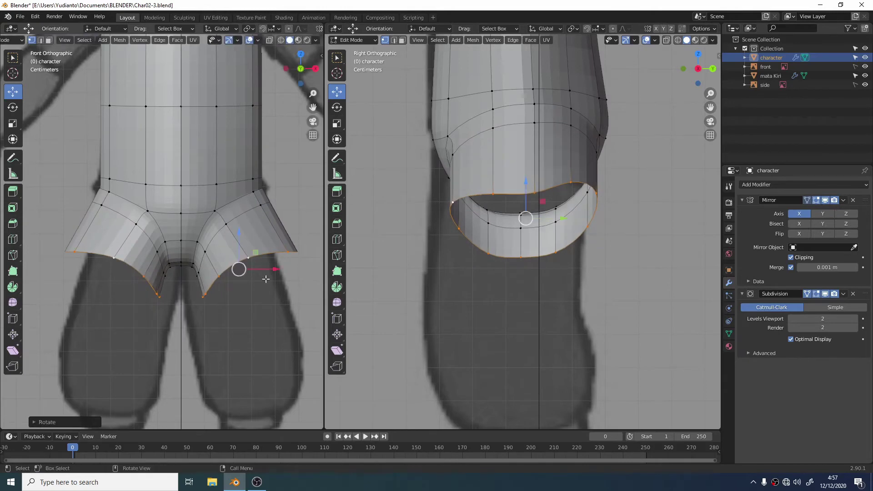
{"action": "key", "text": "g"}
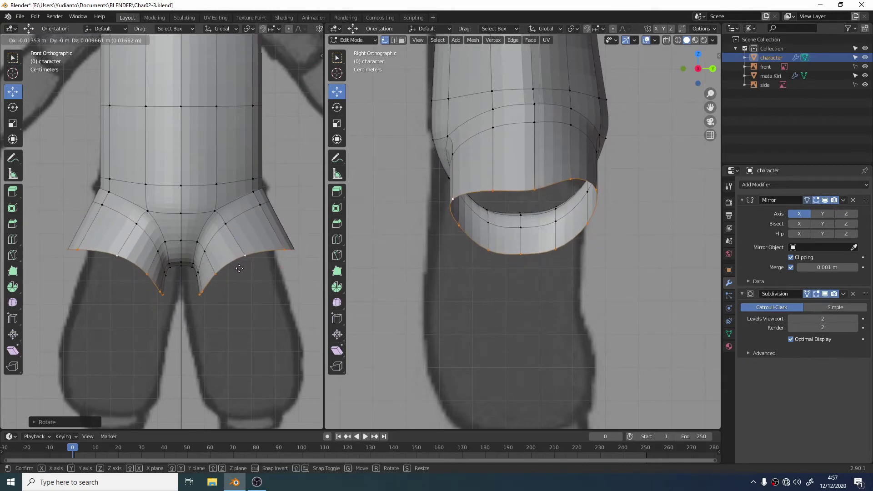
{"action": "left_click", "coordinate": [239, 268]}
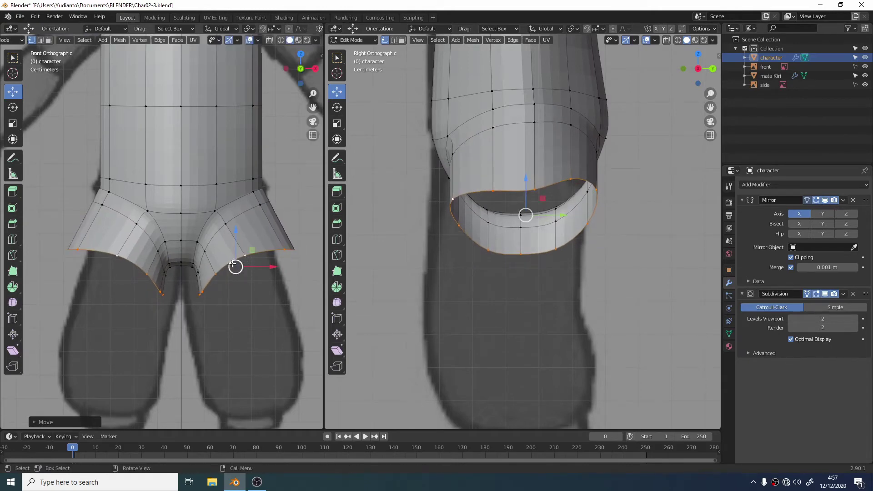
{"action": "key", "text": "g"}
{"action": "left_click", "coordinate": [230, 257]}
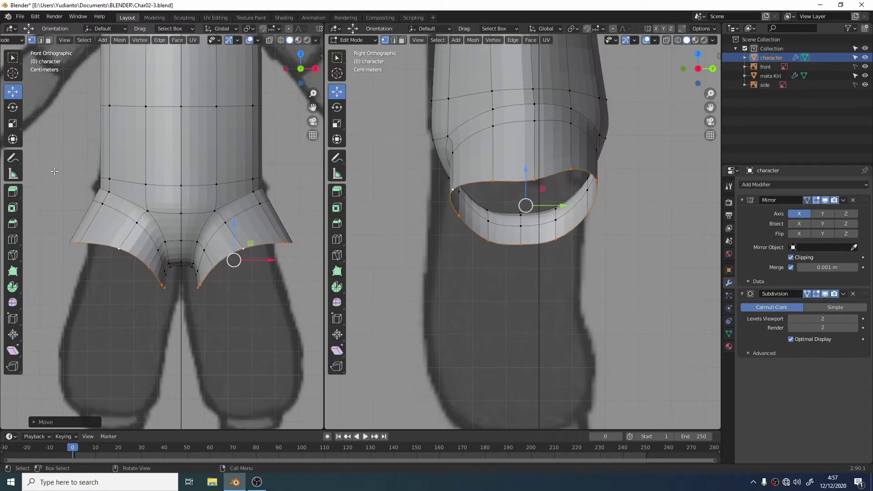
Step: Flatten the thigh's end loop along Z, shrink it slightly overall, and lower it to fit the front reference leg
{"action": "left_click", "coordinate": [13, 123]}
{"action": "left_click_drag", "start_coordinate": [231, 224], "coordinate": [239, 244]}
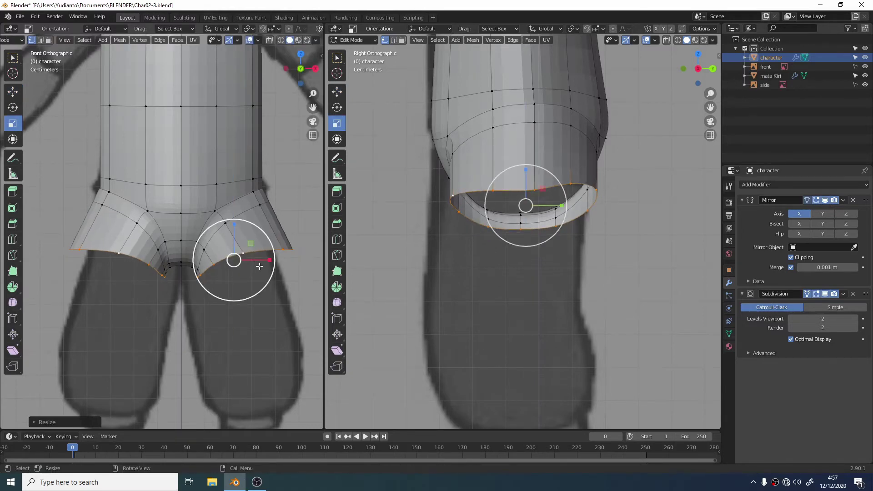
{"action": "key", "text": "s"}
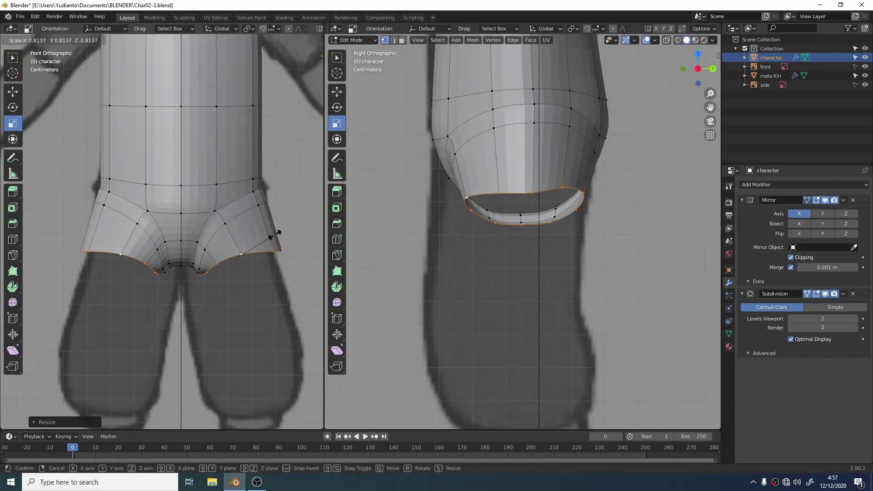
{"action": "left_click", "coordinate": [277, 233]}
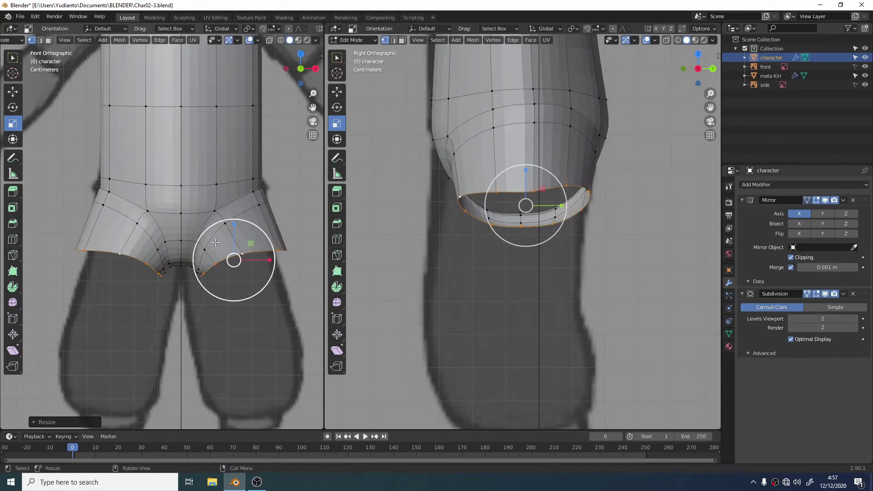
{"action": "left_click", "coordinate": [13, 92]}
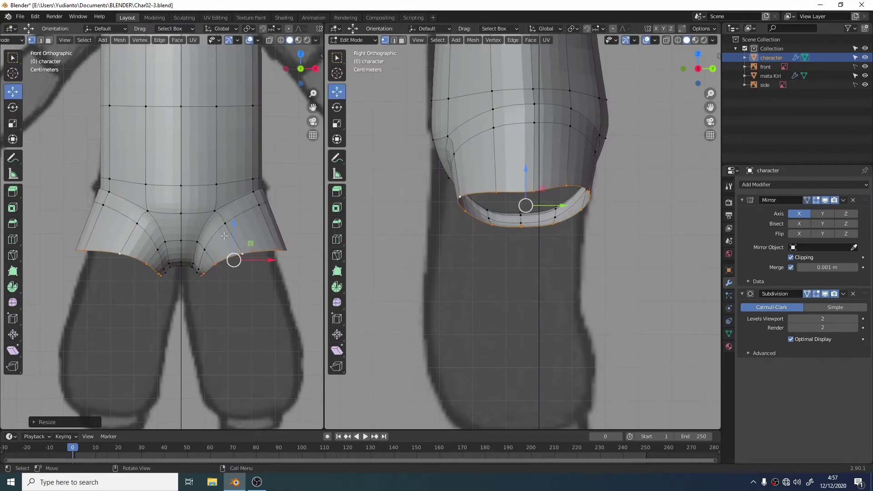
{"action": "left_click_drag", "start_coordinate": [233, 231], "coordinate": [229, 273]}
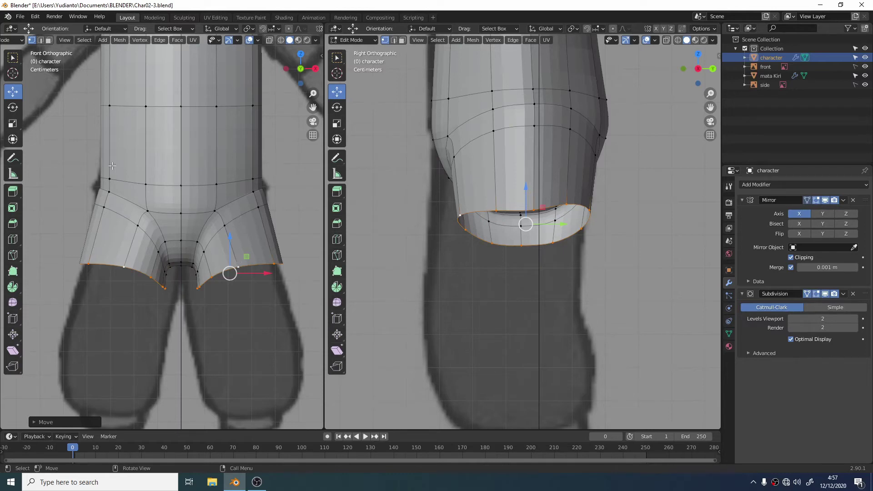
Step: Flatten the thigh's end loop a little more along the Z axis
{"action": "left_click", "coordinate": [12, 123]}
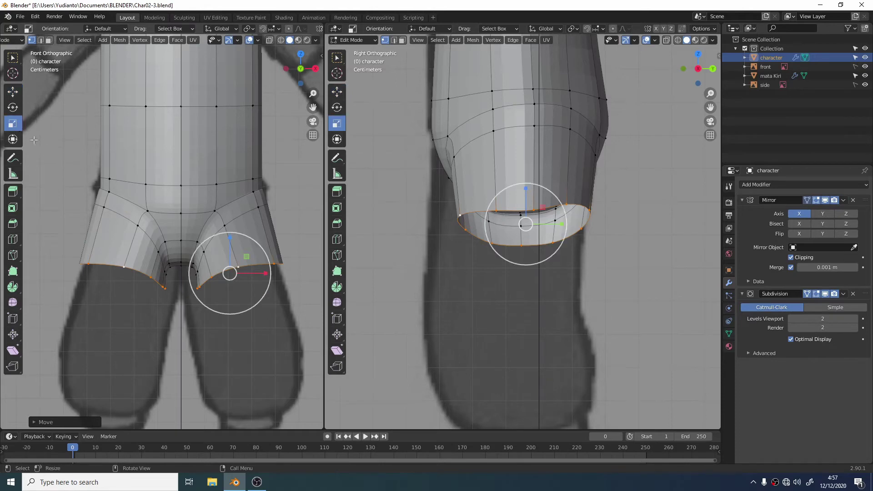
{"action": "left_click_drag", "start_coordinate": [232, 240], "coordinate": [232, 252]}
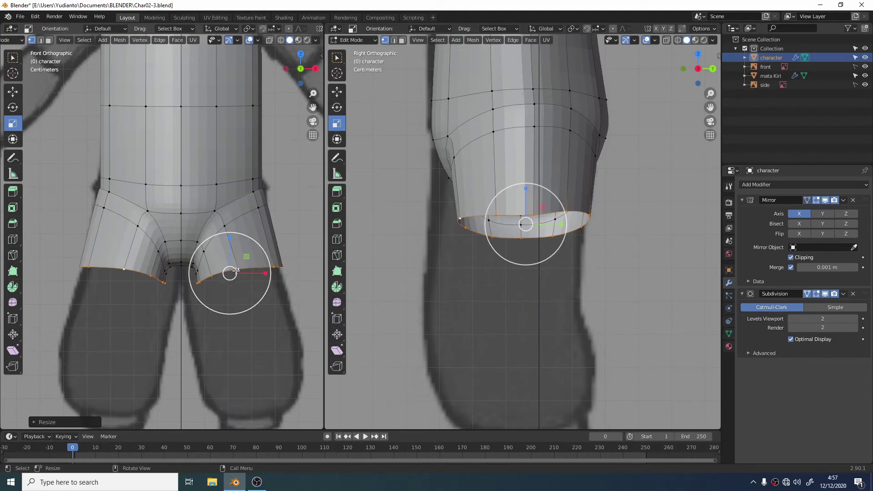
{"action": "key", "text": "s"}
{"action": "right_click", "coordinate": [337, 272]}
Step: Rotate the thigh's end loop in the front view so its outer side rises, and raise it along Z by about 0.046 m
{"action": "left_click", "coordinate": [12, 107]}
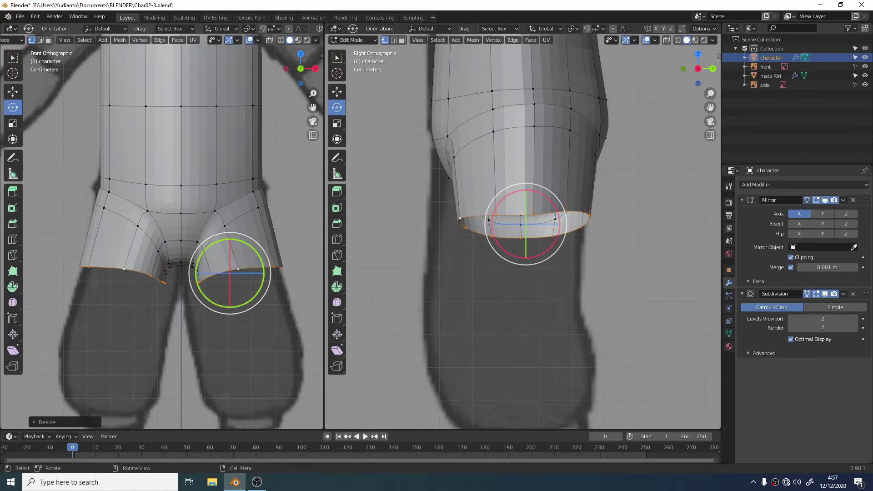
{"action": "left_click_drag", "start_coordinate": [258, 254], "coordinate": [253, 244]}
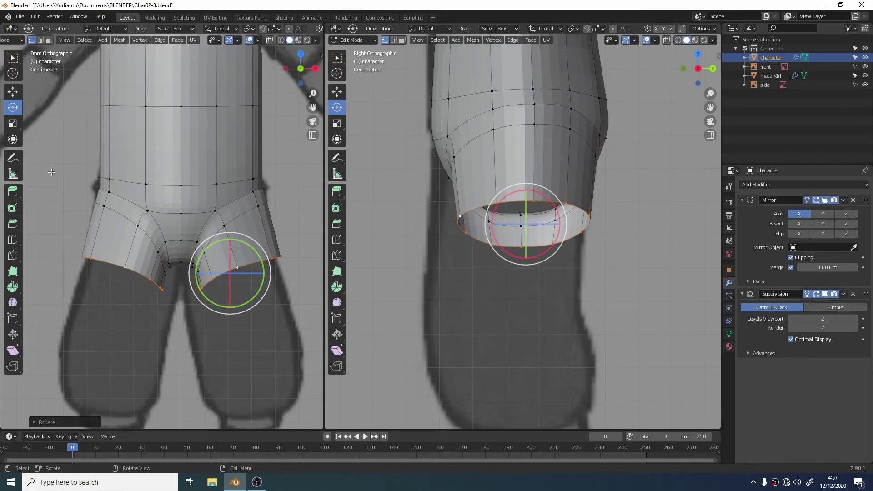
{"action": "left_click", "coordinate": [13, 91]}
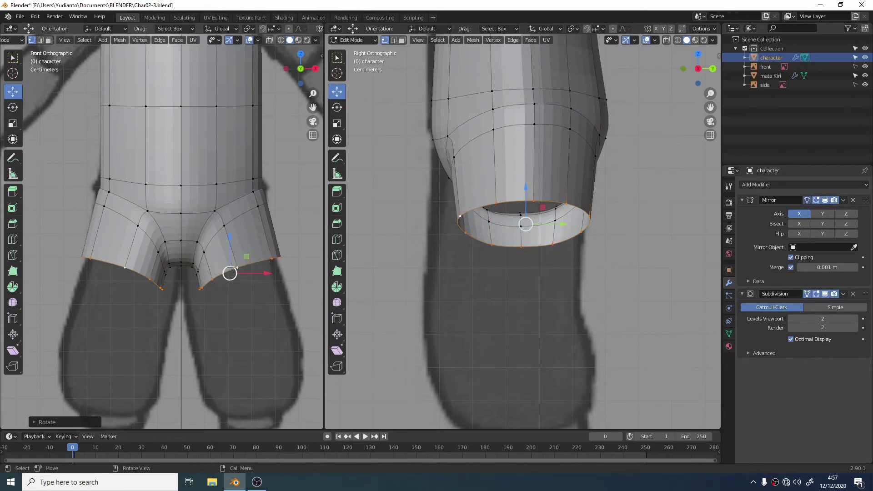
{"action": "left_click_drag", "start_coordinate": [230, 267], "coordinate": [233, 231]}
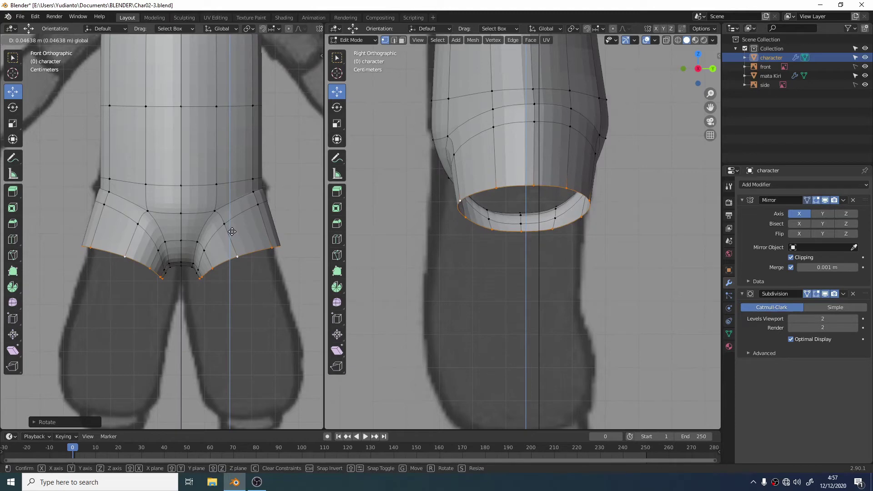
{"action": "left_click", "coordinate": [232, 231]}
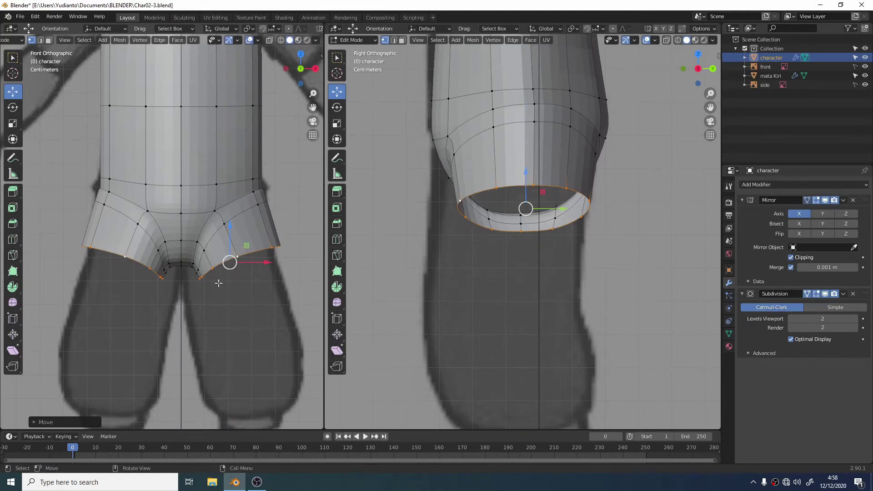
Step: Select the edge loop just above the thigh's end loop, rotate it about 7.6° in the front view, and shrink it to about 0.926
{"action": "scroll", "coordinate": [243, 269], "scroll_direction": "up", "scroll_amount": 2}
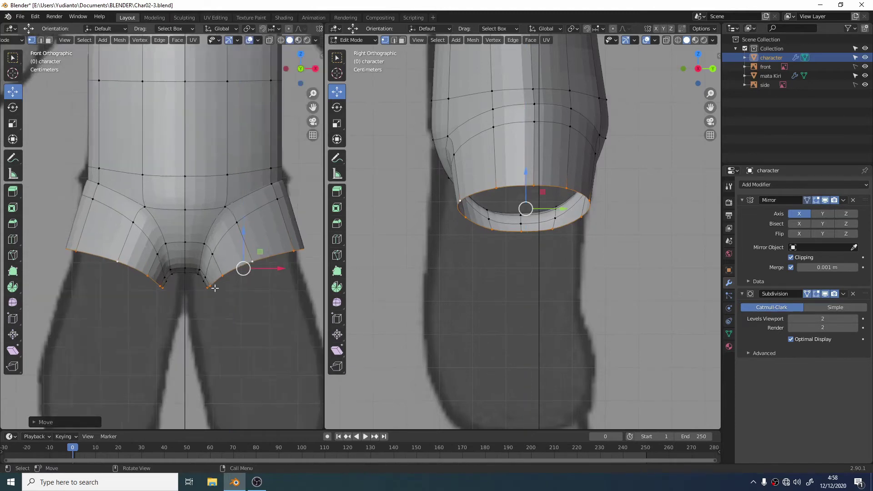
{"action": "left_click", "coordinate": [241, 231], "text": "alt"}
{"action": "scroll", "coordinate": [225, 257], "scroll_direction": "down", "scroll_amount": 2}
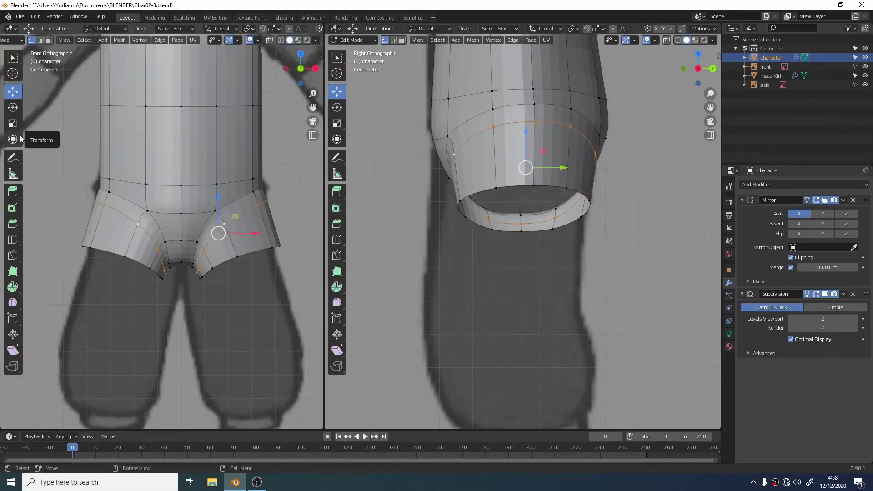
{"action": "key", "text": "r"}
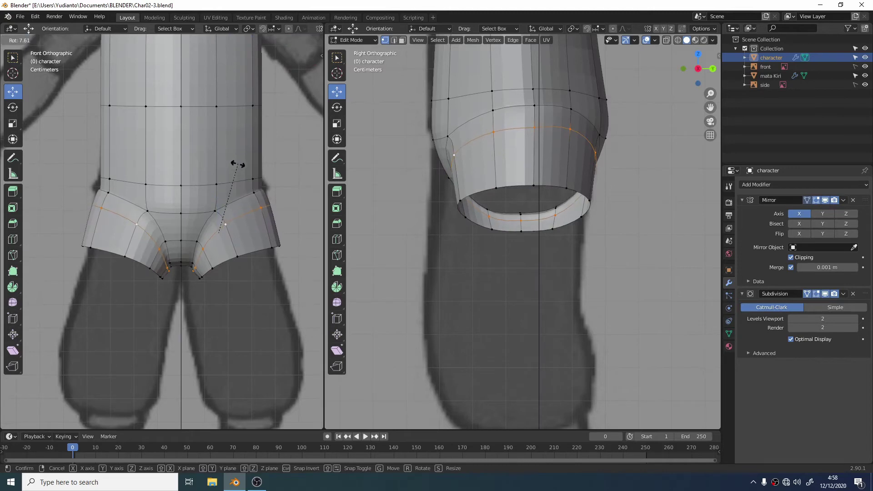
{"action": "left_click", "coordinate": [237, 164]}
{"action": "key", "text": "s"}
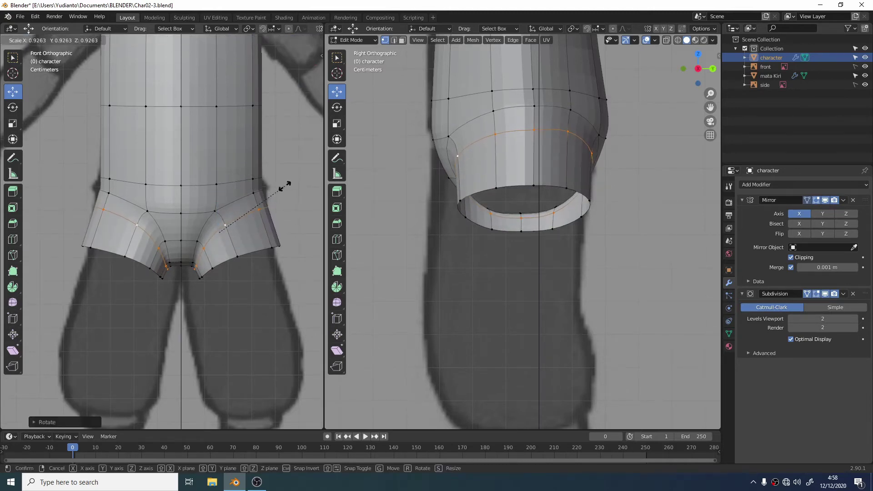
{"action": "left_click", "coordinate": [285, 185]}
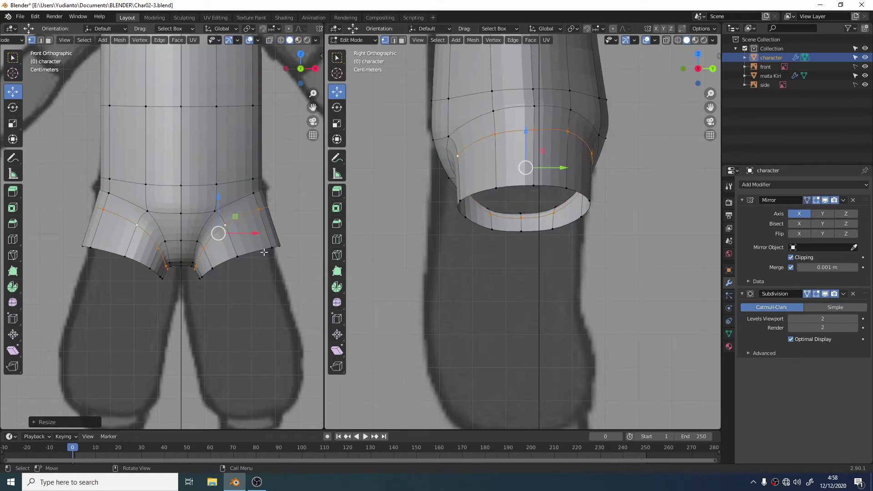
Step: Shrink the thigh's end loop slightly and shift it a little inward along X and up along Z
{"action": "left_click", "coordinate": [285, 247], "text": "alt"}
{"action": "key", "text": "s"}
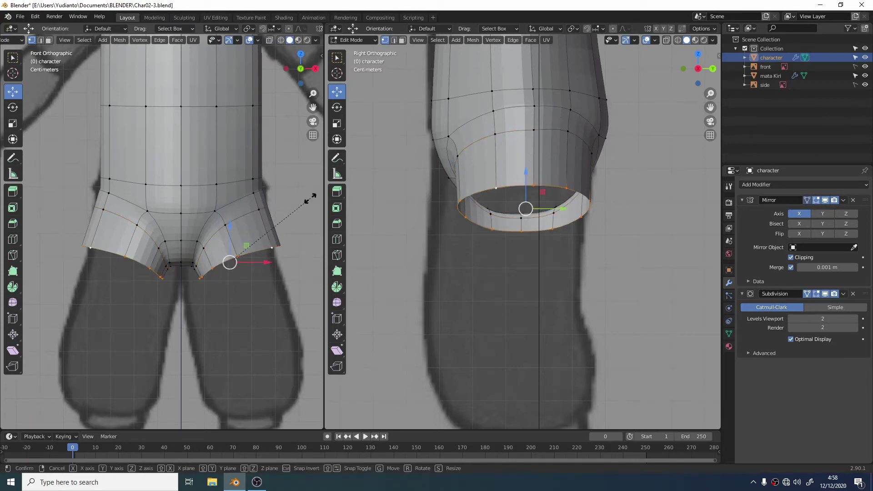
{"action": "left_click", "coordinate": [307, 202]}
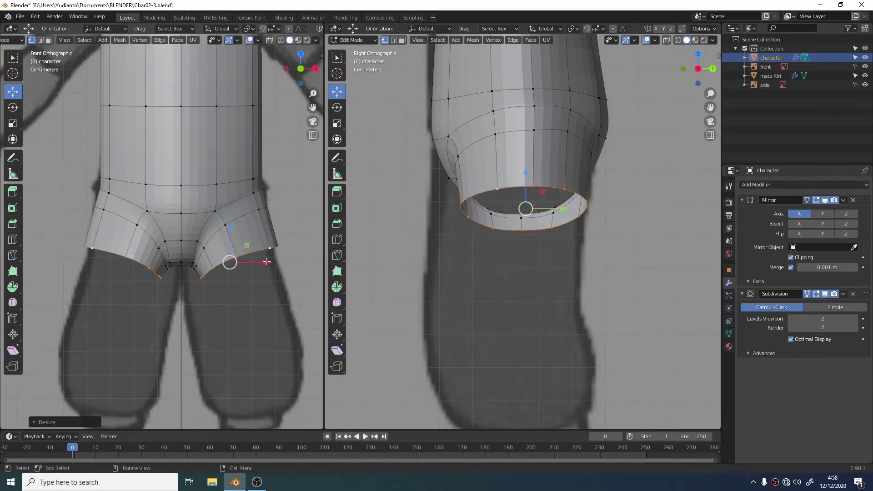
{"action": "left_click_drag", "start_coordinate": [266, 261], "coordinate": [261, 268]}
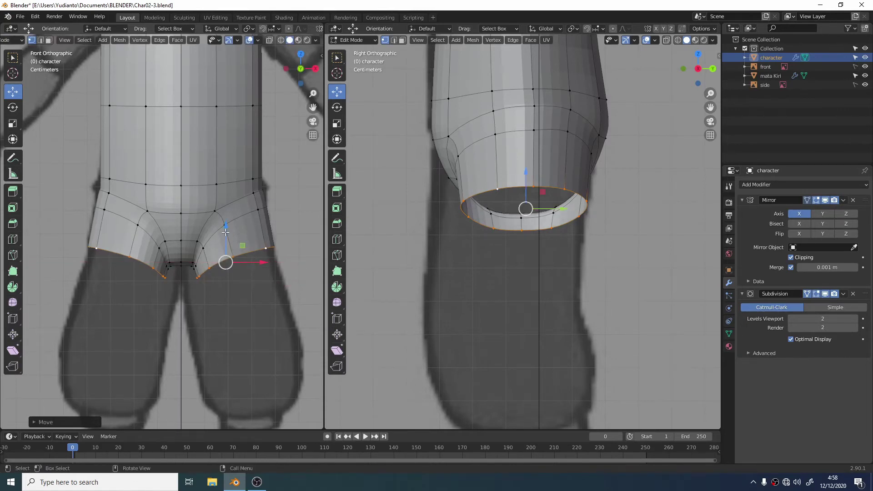
{"action": "left_click_drag", "start_coordinate": [225, 227], "coordinate": [226, 221]}
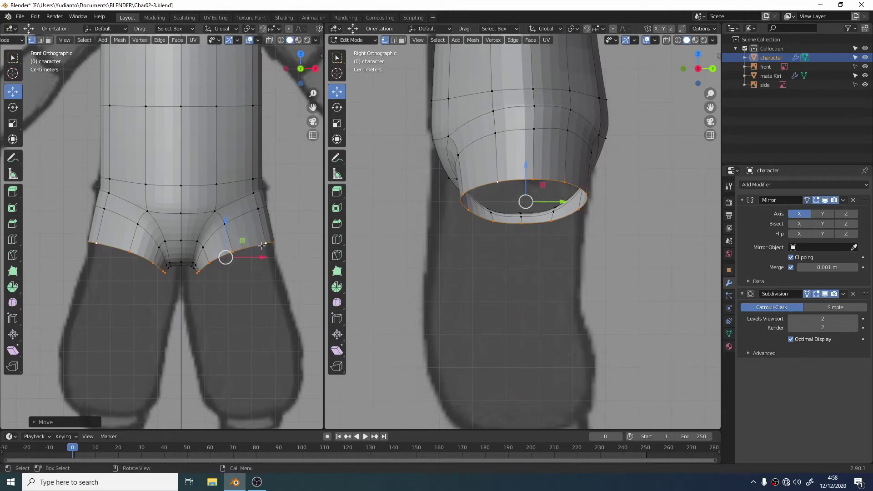
Step: Extrude the thigh's end loop, lower the new loop along Z toward mid-leg, and enlarge it to widen the leg
{"action": "key", "text": "e"}
{"action": "key", "text": "Escape"}
{"action": "left_click_drag", "start_coordinate": [225, 222], "coordinate": [231, 288]}
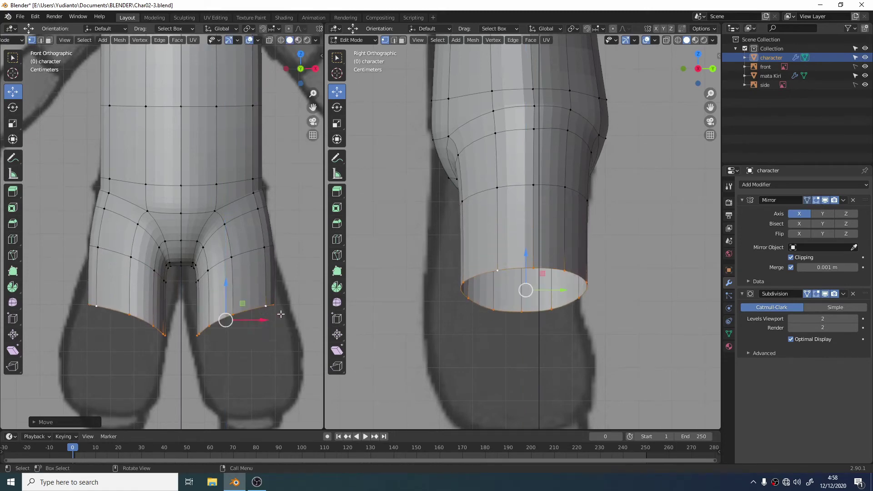
{"action": "key", "text": "s"}
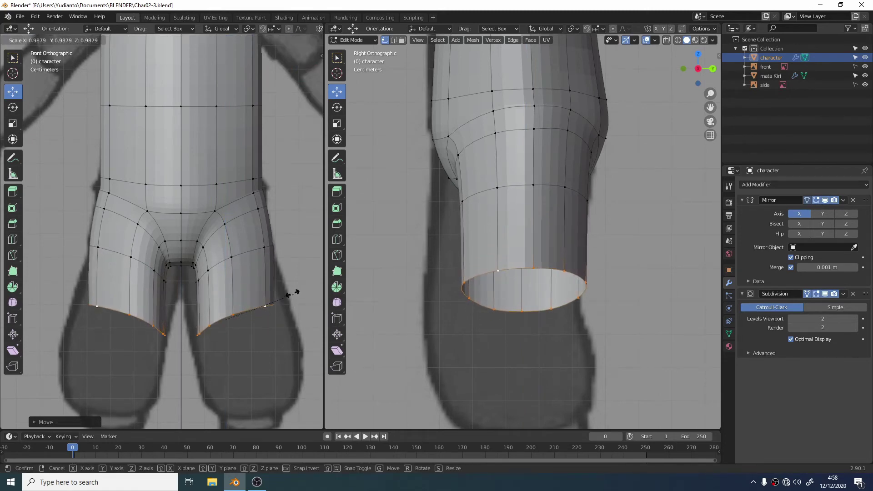
{"action": "left_click", "coordinate": [296, 294]}
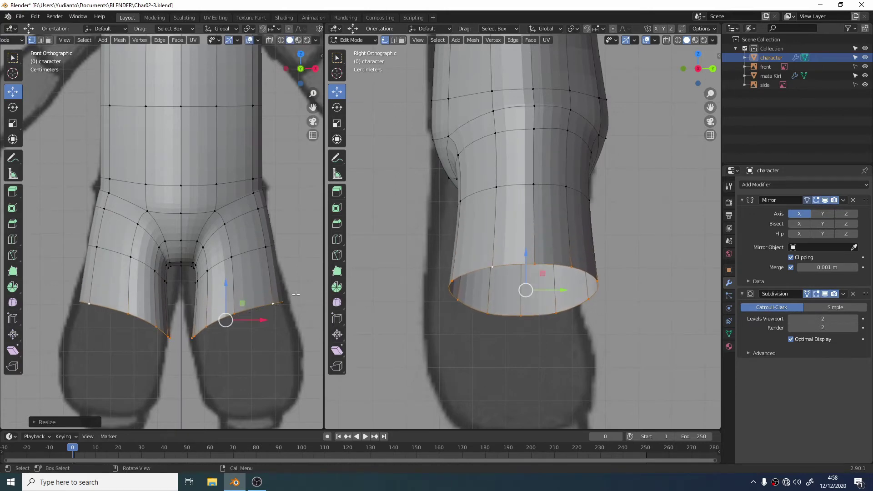
Step: Select the thigh loop directly above the new end loop and scale it up to about 1.09
{"action": "left_click", "coordinate": [238, 256], "text": "alt"}
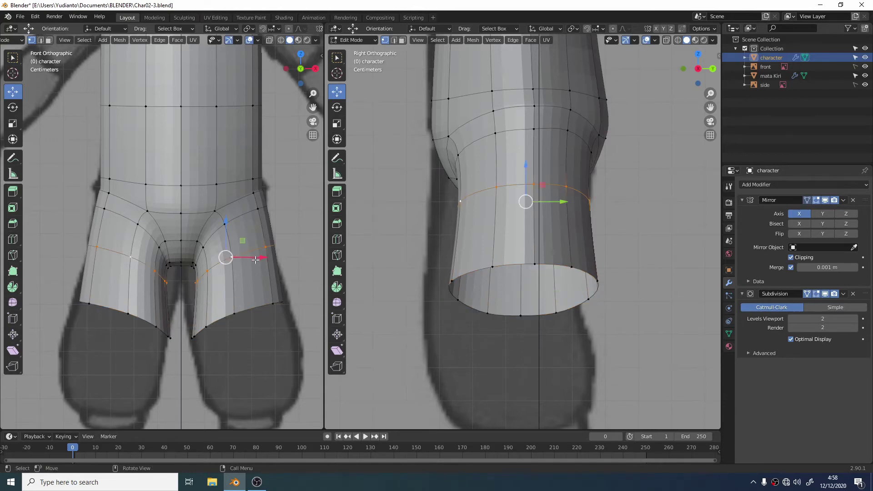
{"action": "key", "text": "s"}
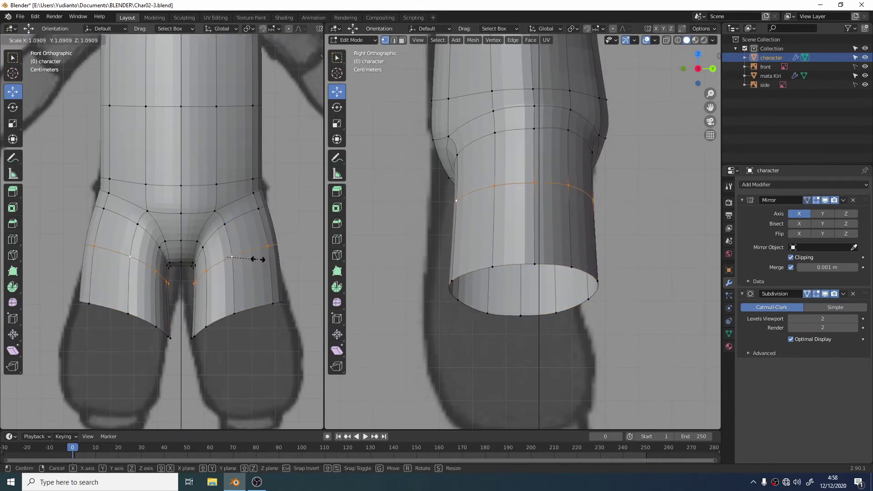
{"action": "left_click", "coordinate": [259, 258]}
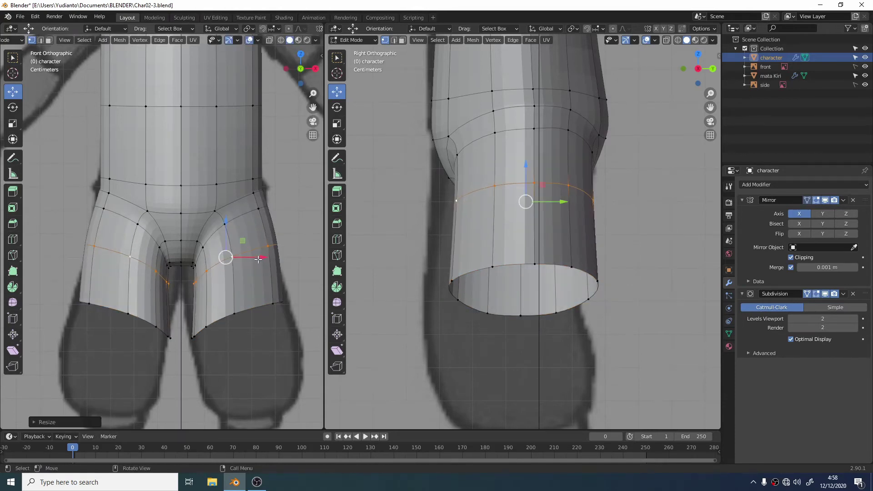
Step: Shift the leg's end loop slightly outward, flatten it completely along Z, and enlarge it slightly to approach the reference leg's width
{"action": "left_click", "coordinate": [268, 302], "text": "alt"}
{"action": "left_click_drag", "start_coordinate": [266, 320], "coordinate": [267, 307]}
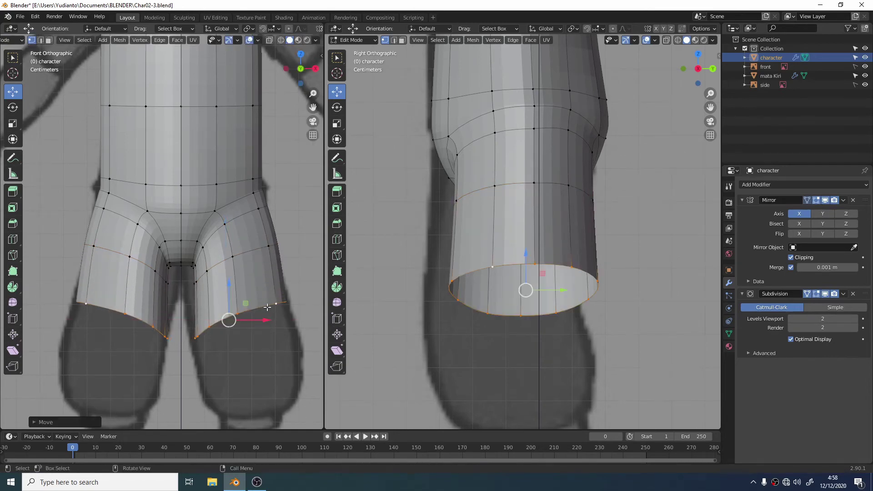
{"action": "left_click", "coordinate": [10, 122]}
{"action": "left_click_drag", "start_coordinate": [229, 285], "coordinate": [230, 304]}
{"action": "key", "text": "s"}
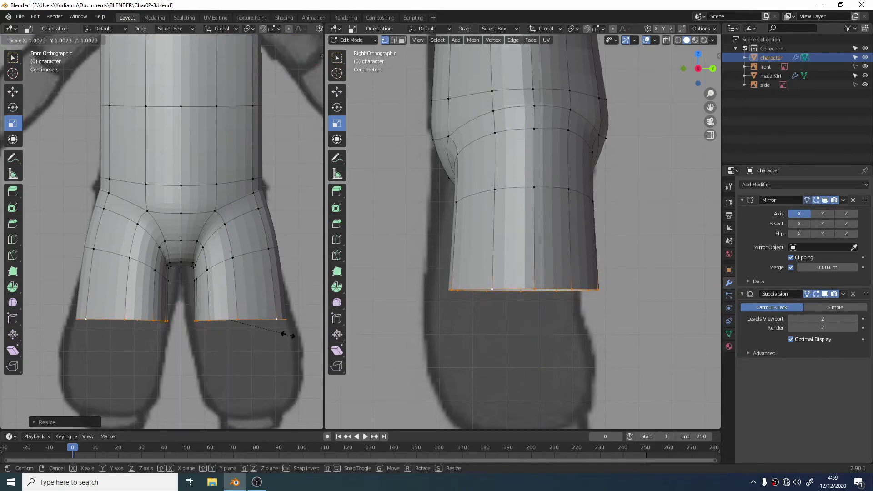
{"action": "left_click", "coordinate": [290, 334]}
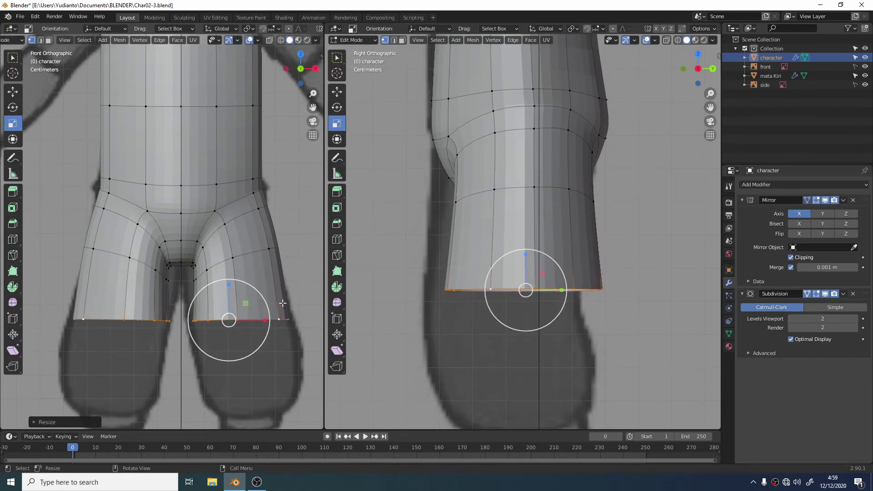
Step: Activate the Move tool and box-select the hip and leg vertices visible in the side view, from the hip line down
{"action": "scroll", "coordinate": [396, 300], "scroll_direction": "down", "scroll_amount": 3}
{"action": "key", "text": "shift+space"}
{"action": "key", "text": "g"}
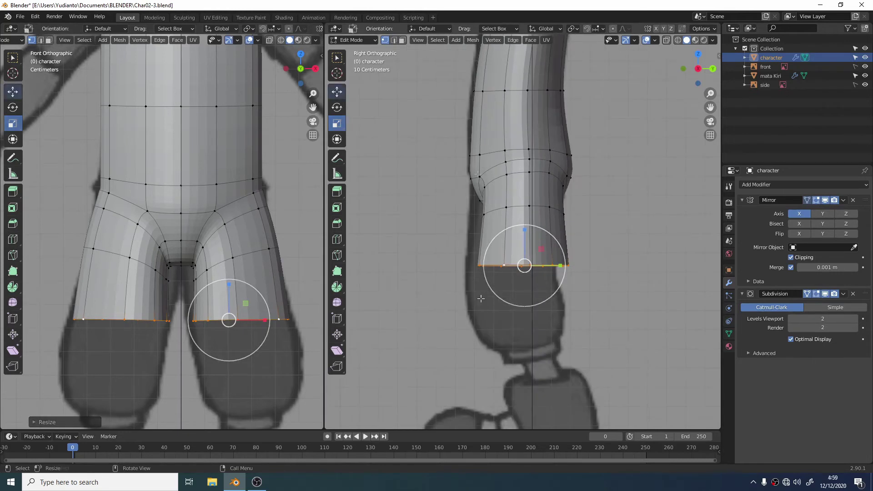
{"action": "scroll", "coordinate": [481, 298], "scroll_direction": "down", "scroll_amount": 1}
{"action": "left_click_drag", "start_coordinate": [459, 173], "coordinate": [593, 260]}
{"action": "left_click_drag", "start_coordinate": [448, 167], "coordinate": [588, 302]}
{"action": "left_click_drag", "start_coordinate": [419, 147], "coordinate": [613, 313]}
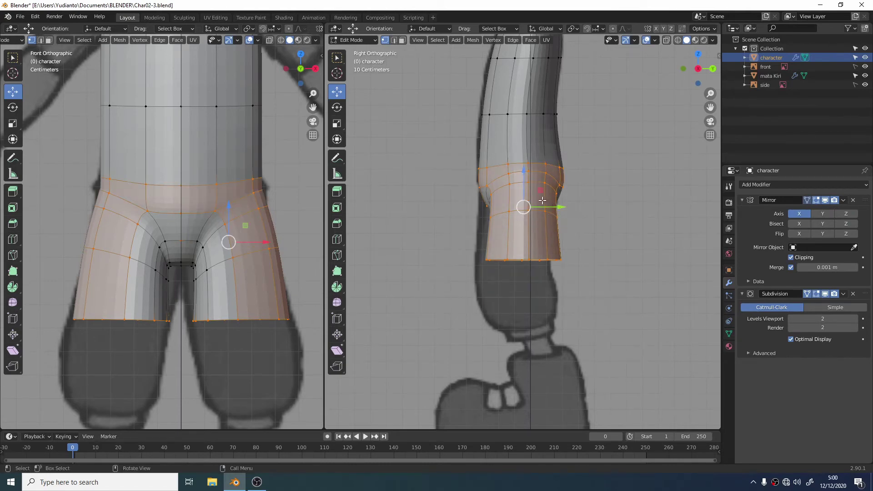
Step: Add the remaining front, inner-leg and back vertices of the hips and legs to the selection from several viewing angles
{"action": "middle_click_drag", "start_coordinate": [543, 200], "coordinate": [584, 175]}
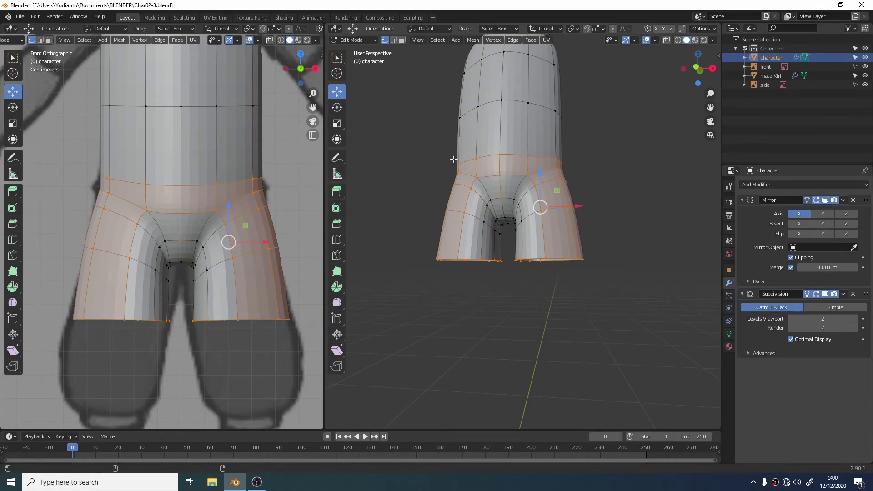
{"action": "left_click_drag", "start_coordinate": [435, 153], "coordinate": [619, 321]}
{"action": "middle_click_drag", "start_coordinate": [578, 235], "coordinate": [516, 205]}
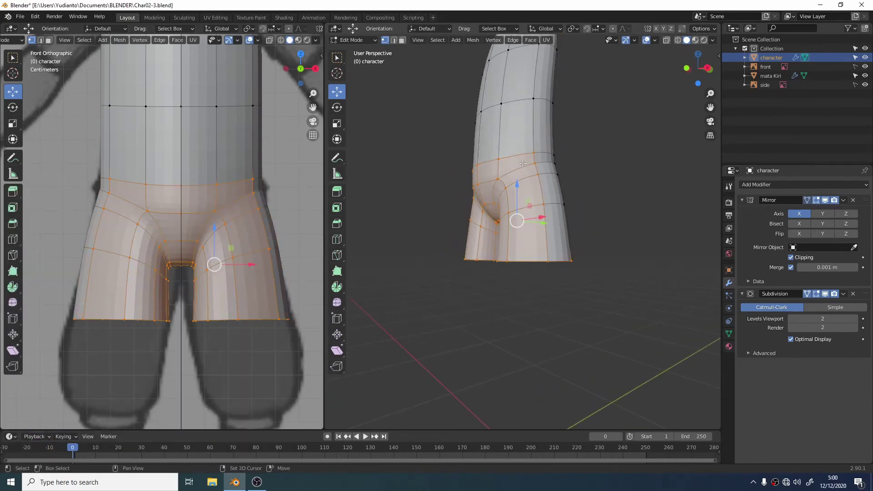
{"action": "left_click_drag", "start_coordinate": [523, 164], "coordinate": [627, 283]}
{"action": "middle_click_drag", "start_coordinate": [627, 282], "coordinate": [475, 202]}
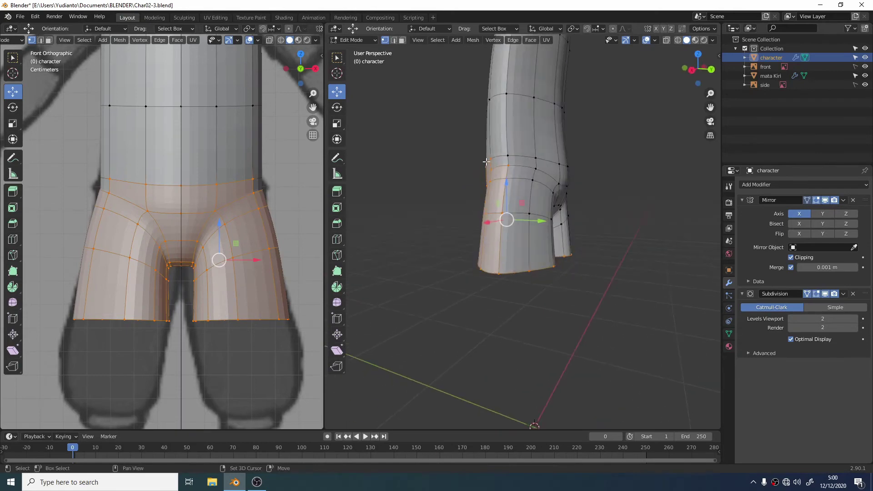
{"action": "left_click_drag", "start_coordinate": [489, 161], "coordinate": [619, 288]}
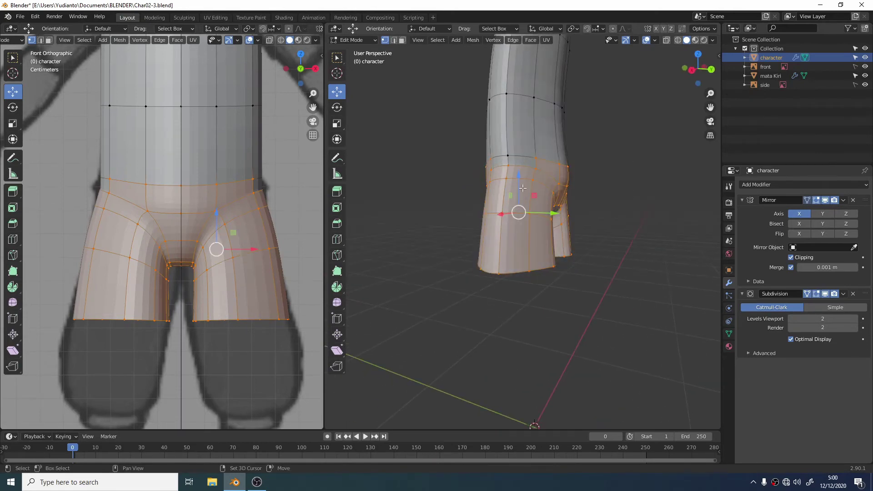
{"action": "left_click_drag", "start_coordinate": [484, 152], "coordinate": [559, 222], "text": "shift"}
{"action": "middle_click_drag", "start_coordinate": [559, 222], "coordinate": [582, 275]}
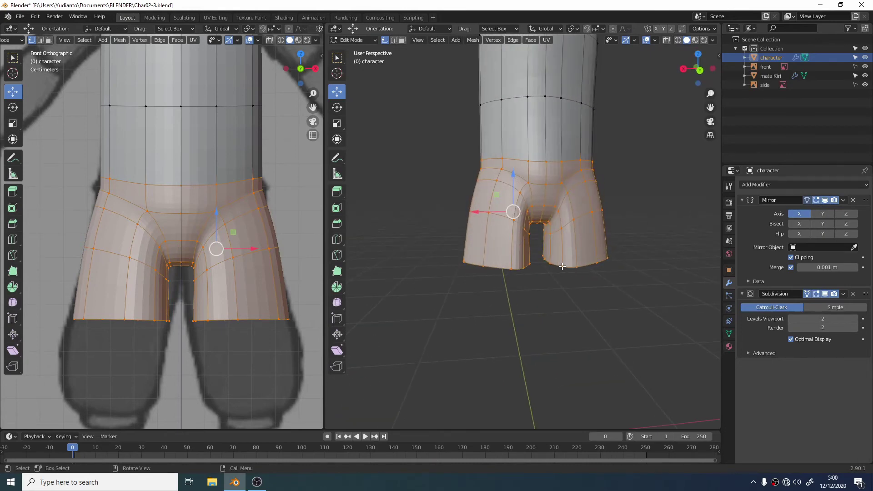
Step: Move the selected hips and legs slightly forward along Y in the right side view to align with the side reference
{"action": "key", "text": "KP_3"}
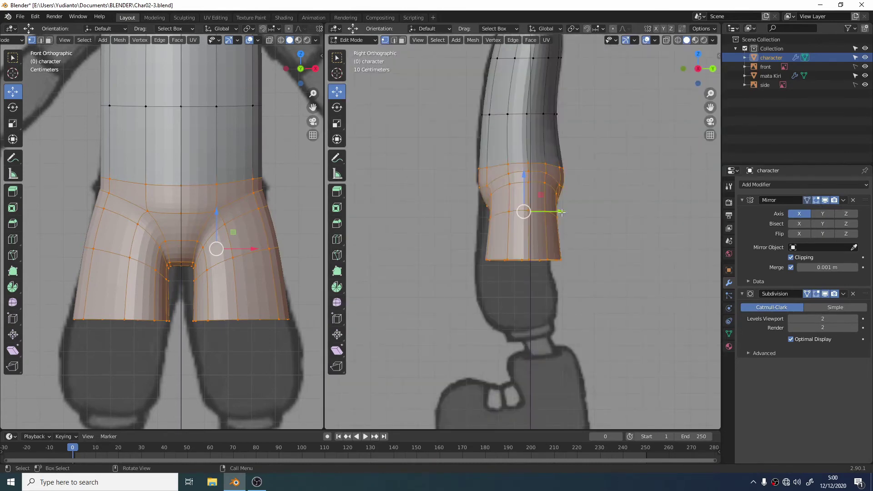
{"action": "left_click_drag", "start_coordinate": [562, 213], "coordinate": [556, 209]}
{"action": "scroll", "coordinate": [559, 175], "scroll_direction": "down", "scroll_amount": 2}
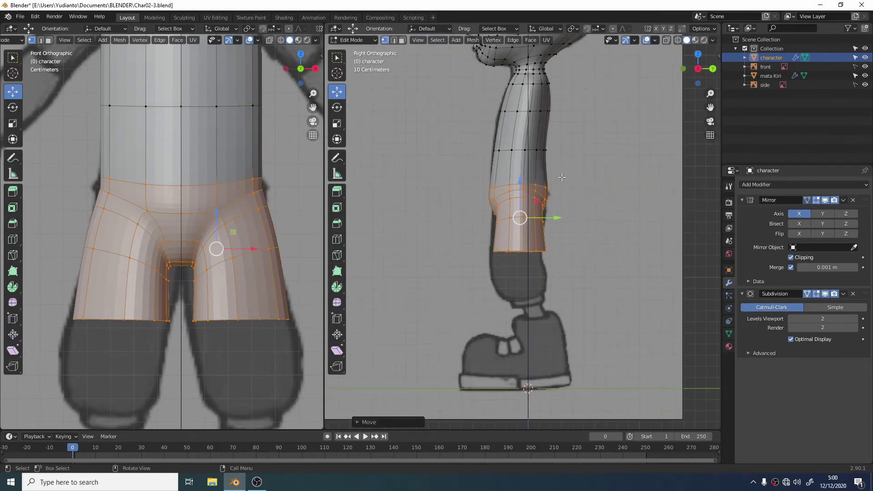
{"action": "scroll", "coordinate": [585, 219], "scroll_direction": "up", "scroll_amount": 1}
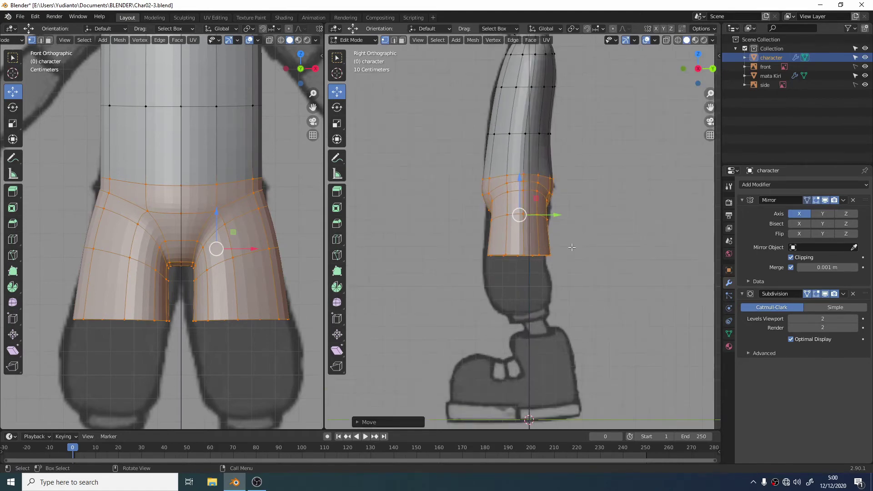
Step: Shift the leg's end loop slightly forward and adjust the upper thigh loop along Y to follow the side reference
{"action": "scroll", "coordinate": [571, 247], "scroll_direction": "up", "scroll_amount": 1}
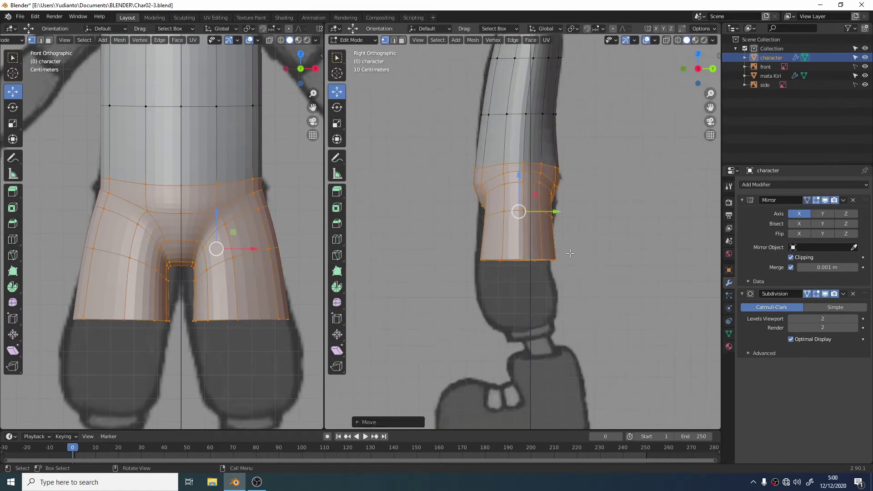
{"action": "left_click", "coordinate": [537, 260], "text": "alt"}
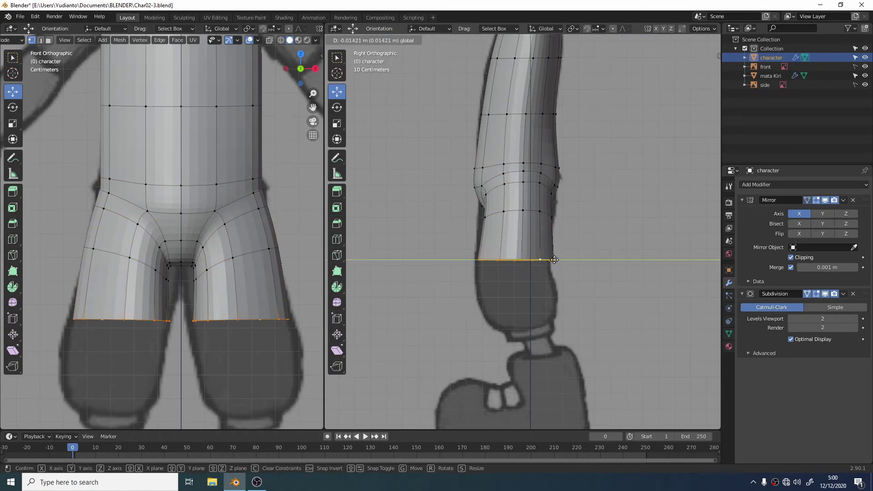
{"action": "left_click", "coordinate": [529, 210], "text": "alt"}
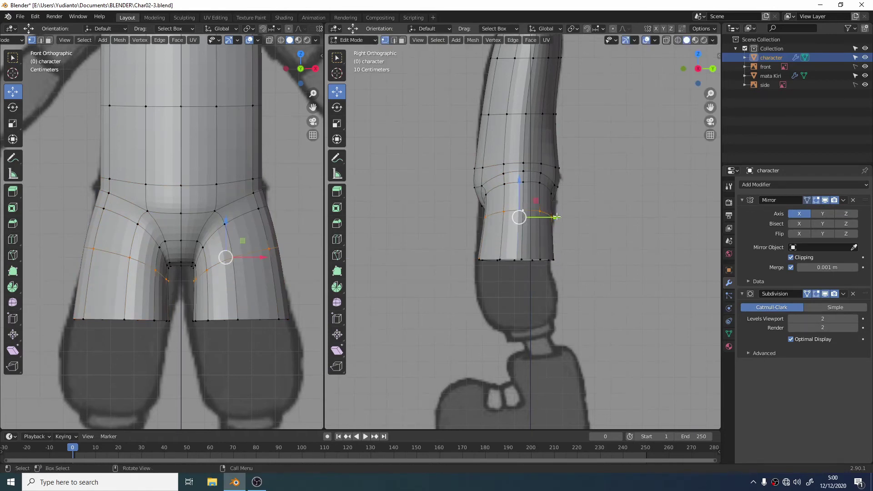
{"action": "scroll", "coordinate": [559, 212], "scroll_direction": "up", "scroll_amount": 2}
{"action": "left_click_drag", "start_coordinate": [557, 209], "coordinate": [556, 210]}
{"action": "left_click", "coordinate": [586, 239]}
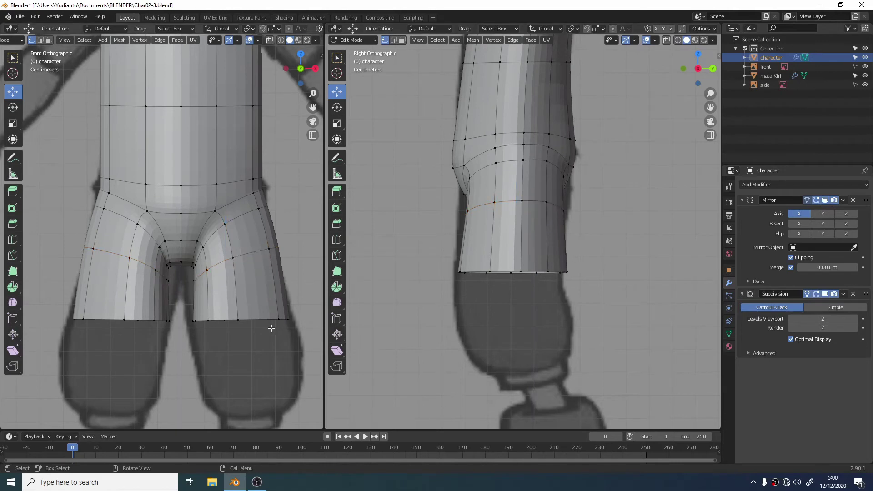
Step: Extrude the leg's end loop in place, and again straight down along Z to the bottom of the reference calf
{"action": "scroll", "coordinate": [270, 326], "scroll_direction": "down", "scroll_amount": 3}
{"action": "left_click", "coordinate": [216, 281]}
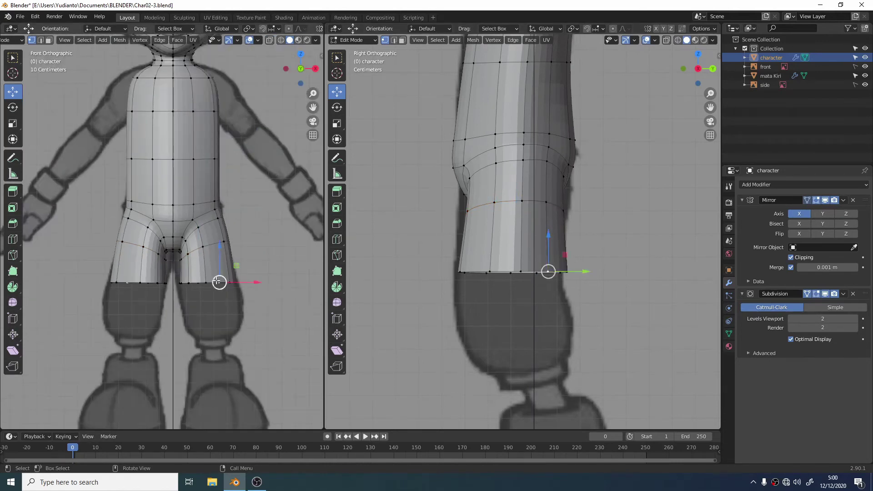
{"action": "left_click", "coordinate": [227, 278], "text": "alt"}
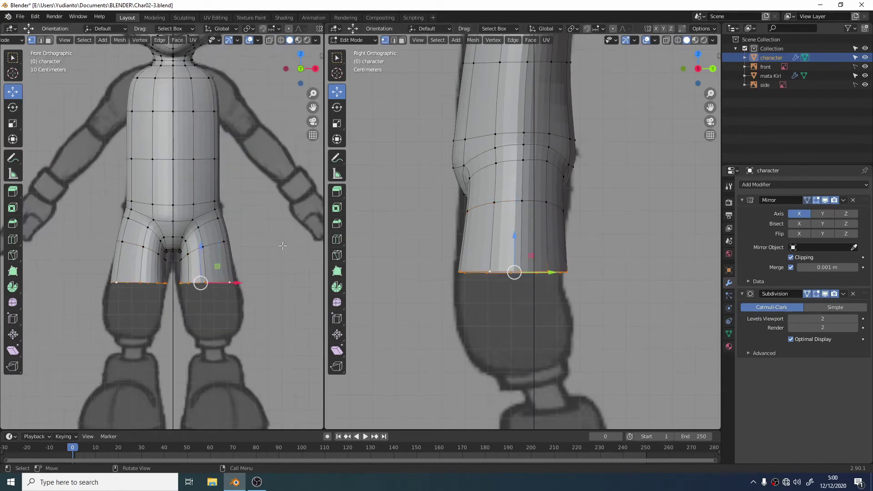
{"action": "key", "text": "e"}
{"action": "right_click", "coordinate": [286, 280]}
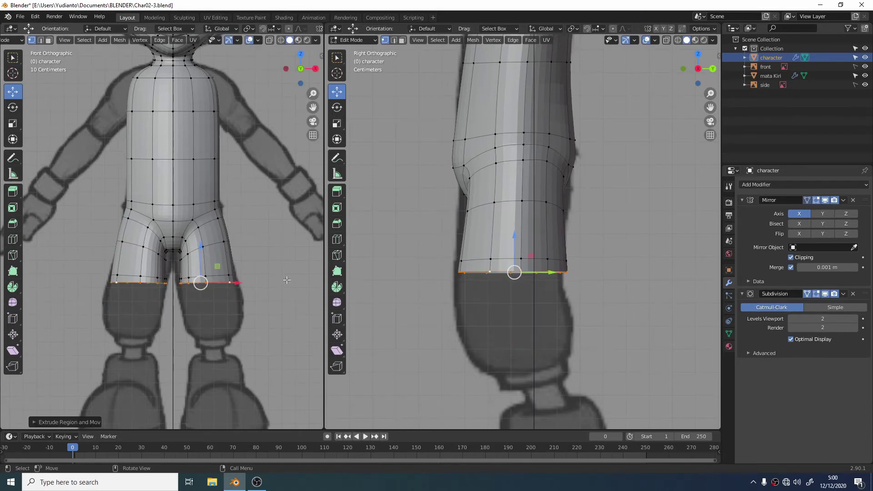
{"action": "key", "text": "e"}
{"action": "key", "text": "z"}
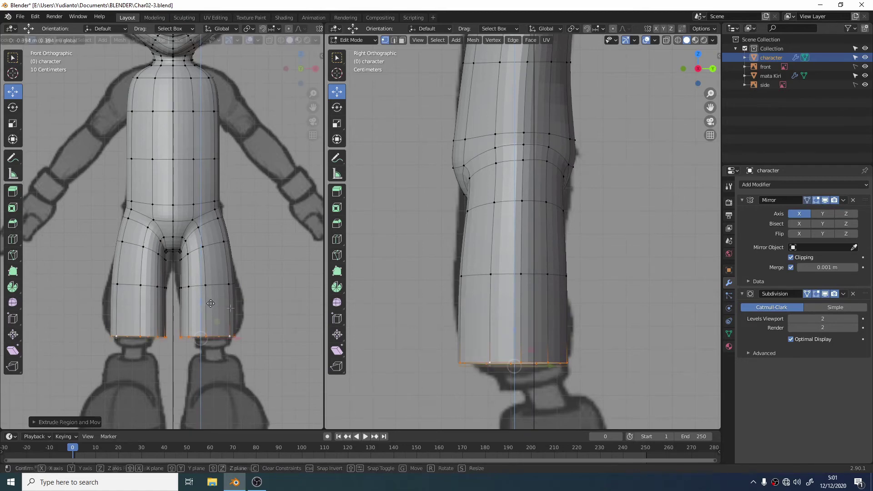
{"action": "left_click", "coordinate": [209, 305]}
Step: Raise the extruded end loop about 0.2 m along Z and scale it down to taper the leg below the knee
{"action": "key", "text": "g"}
{"action": "key", "text": "z"}
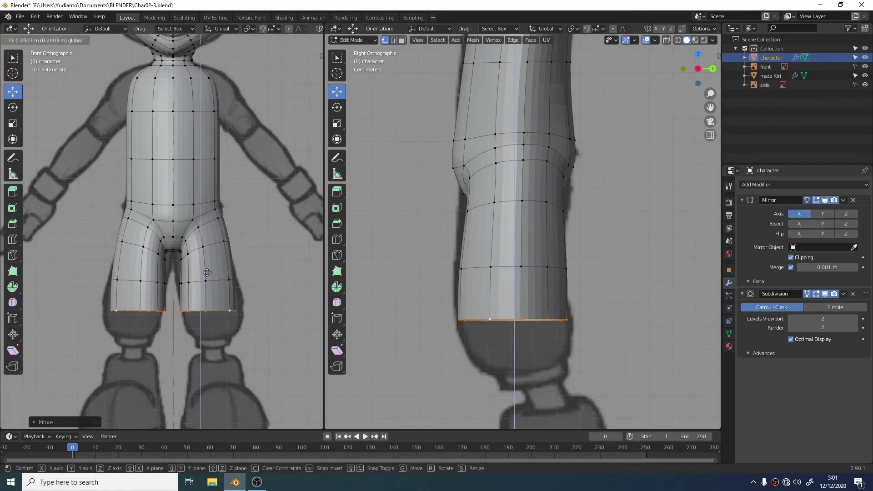
{"action": "left_click", "coordinate": [240, 283]}
{"action": "key", "text": "s"}
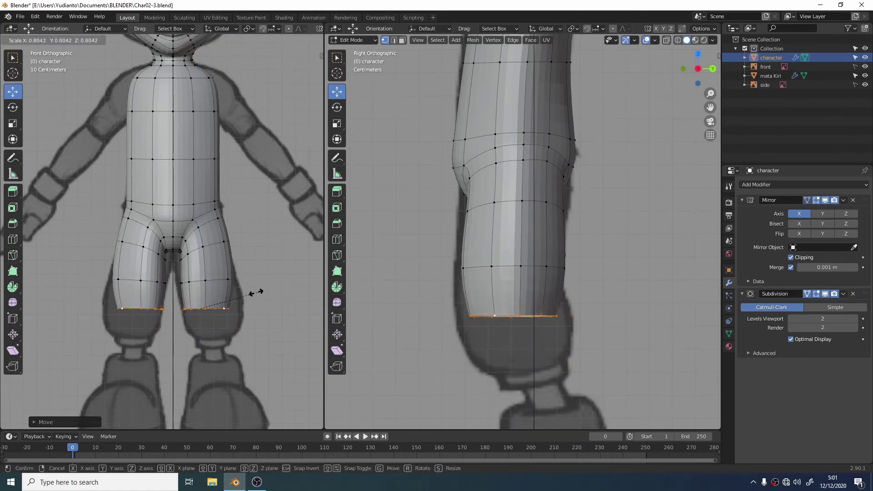
{"action": "left_click", "coordinate": [249, 293]}
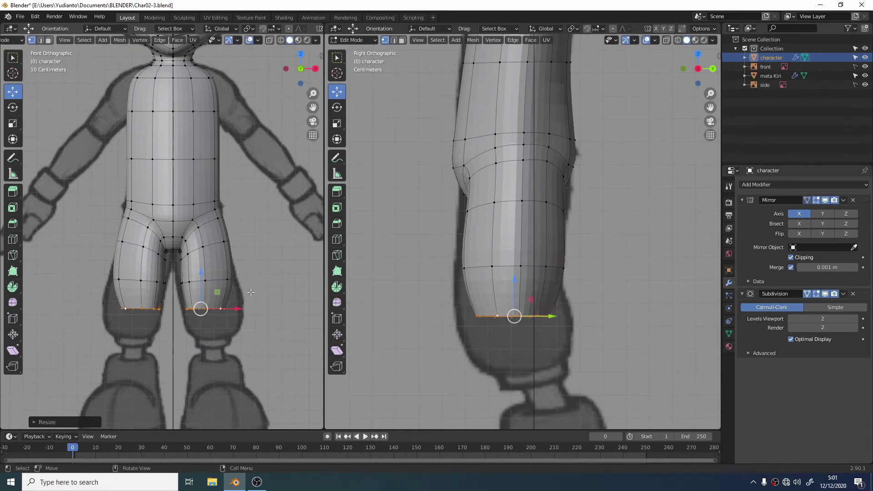
Step: Extrude the legs down to the top of the boots, shrink the end loop to ankle width and shift it slightly outward
{"action": "key", "text": "e"}
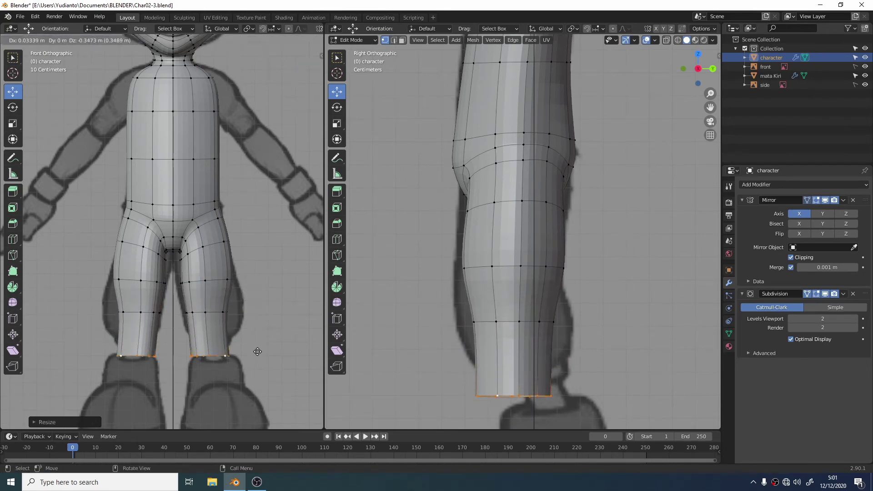
{"action": "right_click", "coordinate": [249, 342]}
{"action": "left_click_drag", "start_coordinate": [203, 274], "coordinate": [211, 327]}
{"action": "key", "text": "s"}
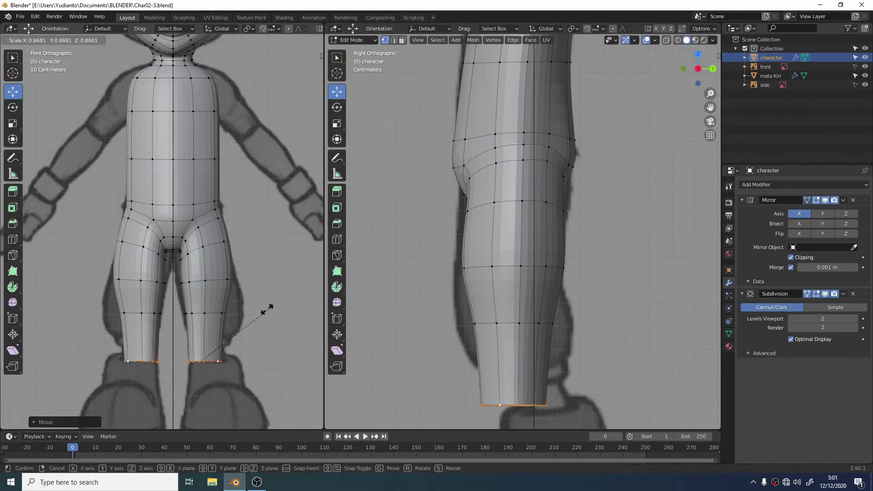
{"action": "left_click", "coordinate": [236, 324]}
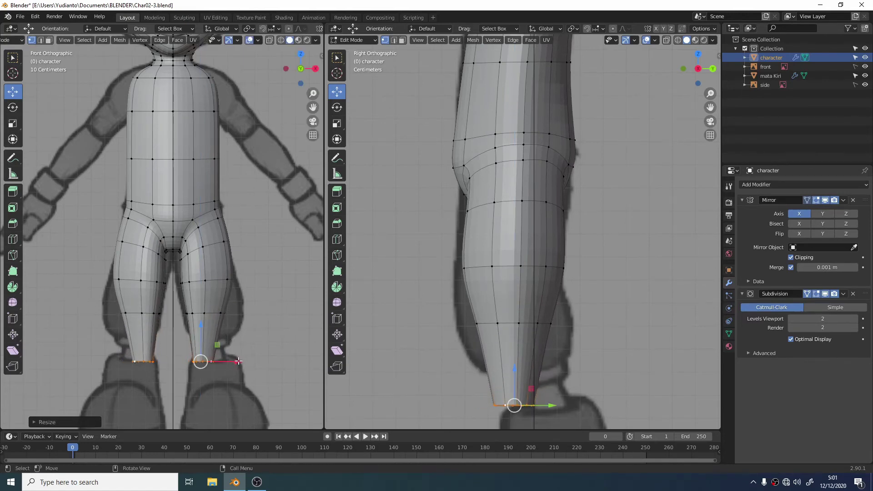
{"action": "left_click_drag", "start_coordinate": [239, 362], "coordinate": [247, 363]}
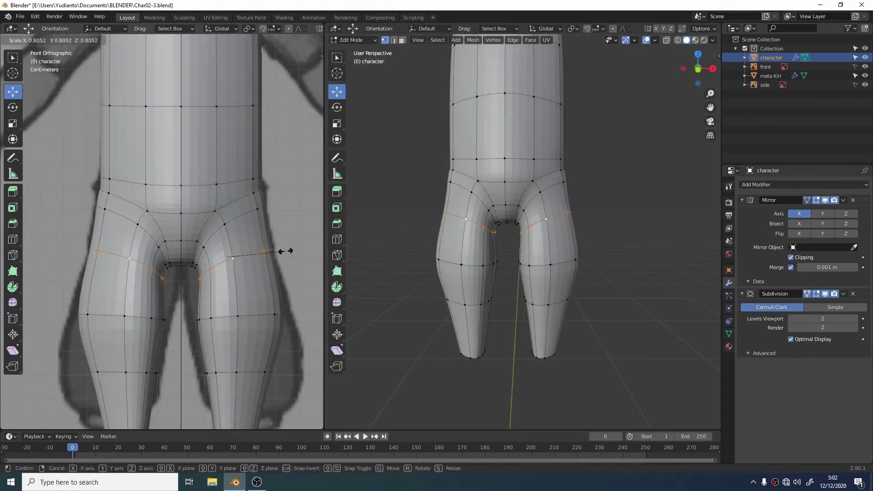
Step: Scale down the shin loop and the ankle end loop to slim the lower legs
{"action": "scroll", "coordinate": [279, 295], "scroll_direction": "down", "scroll_amount": 2}
{"action": "key", "text": "s"}
{"action": "left_click", "coordinate": [259, 314]}
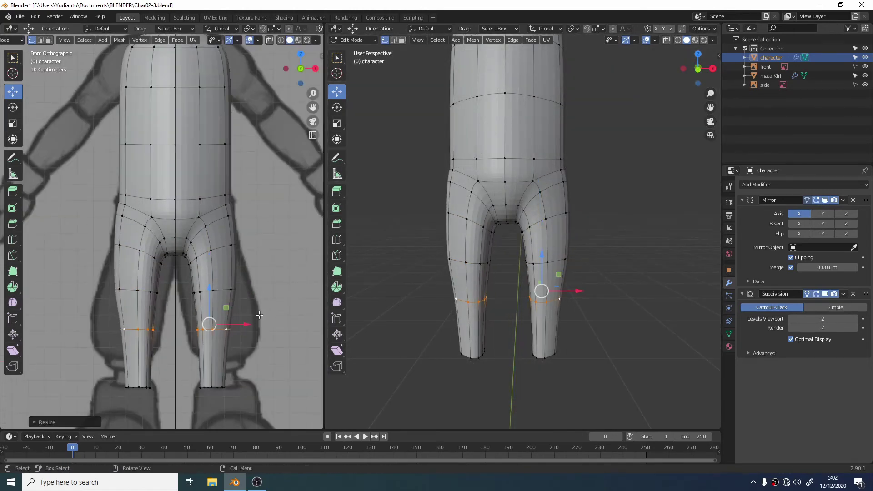
{"action": "scroll", "coordinate": [253, 321], "scroll_direction": "down", "scroll_amount": 1}
{"action": "left_click", "coordinate": [212, 363], "text": "alt"}
{"action": "key", "text": "s"}
{"action": "left_click", "coordinate": [262, 333]}
Step: Reposition individual outer-thigh and lower-leg vertices, mainly along Y, to smooth the leg's side profile
{"action": "middle_click_drag", "start_coordinate": [470, 298], "coordinate": [378, 313]}
{"action": "left_click", "coordinate": [508, 233]}
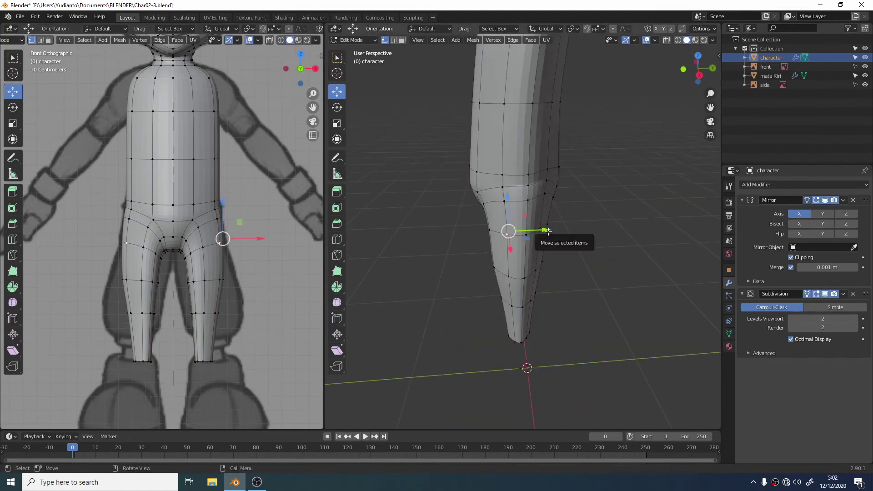
{"action": "left_click_drag", "start_coordinate": [544, 231], "coordinate": [549, 231]}
{"action": "left_click", "coordinate": [515, 274]}
{"action": "left_click", "coordinate": [507, 288]}
{"action": "left_click_drag", "start_coordinate": [545, 266], "coordinate": [546, 286]}
{"action": "middle_click_drag", "start_coordinate": [546, 318], "coordinate": [568, 300]}
{"action": "left_click", "coordinate": [523, 347]}
{"action": "left_click_drag", "start_coordinate": [556, 355], "coordinate": [559, 355]}
{"action": "middle_click_drag", "start_coordinate": [549, 314], "coordinate": [566, 375]}
Step: Nudge a vertex on the side of the hip and dissolve the horizontal edge loop at the hip line
{"action": "middle_click_drag", "start_coordinate": [486, 182], "coordinate": [488, 205]}
{"action": "left_click", "coordinate": [488, 184]}
{"action": "left_click_drag", "start_coordinate": [459, 190], "coordinate": [454, 193]}
{"action": "middle_click_drag", "start_coordinate": [454, 192], "coordinate": [473, 172]}
{"action": "left_click", "coordinate": [495, 176], "text": "alt"}
{"action": "key", "text": "x"}
{"action": "left_click", "coordinate": [523, 184]}
Step: Reposition the hip and buttock vertices one by one to smooth the contour where the leg meets the torso
{"action": "middle_click_drag", "start_coordinate": [547, 190], "coordinate": [655, 209]}
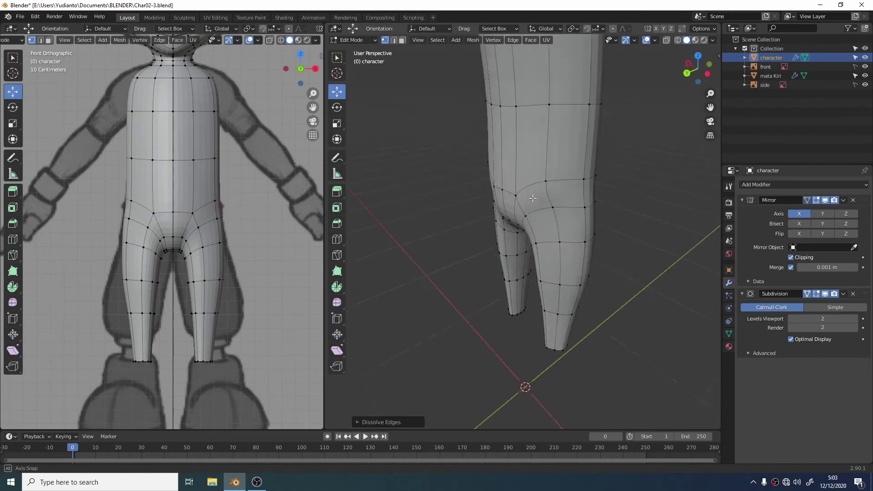
{"action": "left_click", "coordinate": [563, 198]}
{"action": "left_click_drag", "start_coordinate": [576, 199], "coordinate": [571, 199]}
{"action": "middle_click_drag", "start_coordinate": [571, 199], "coordinate": [491, 223]}
{"action": "left_click_drag", "start_coordinate": [489, 220], "coordinate": [485, 227]}
{"action": "left_click", "coordinate": [462, 175]}
{"action": "left_click_drag", "start_coordinate": [451, 181], "coordinate": [451, 187]}
{"action": "left_click", "coordinate": [468, 216]}
{"action": "left_click_drag", "start_coordinate": [451, 228], "coordinate": [449, 231]}
Step: Pull the inner buttock vertices above and beside the crotch slightly backward along Y
{"action": "middle_click_drag", "start_coordinate": [454, 230], "coordinate": [584, 202]}
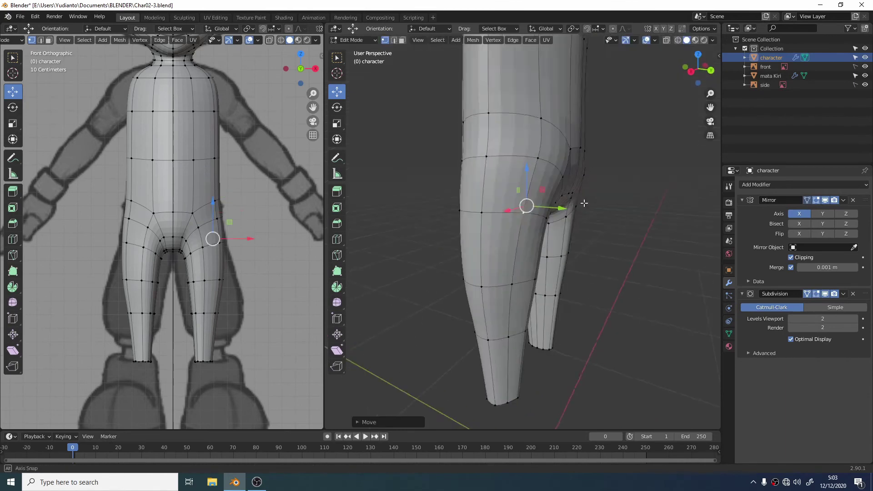
{"action": "left_click", "coordinate": [573, 182]}
{"action": "key", "text": "x"}
{"action": "left_click", "coordinate": [573, 204]}
{"action": "left_click_drag", "start_coordinate": [599, 205], "coordinate": [602, 207]}
{"action": "middle_click_drag", "start_coordinate": [603, 207], "coordinate": [567, 241]}
{"action": "left_click", "coordinate": [526, 208]}
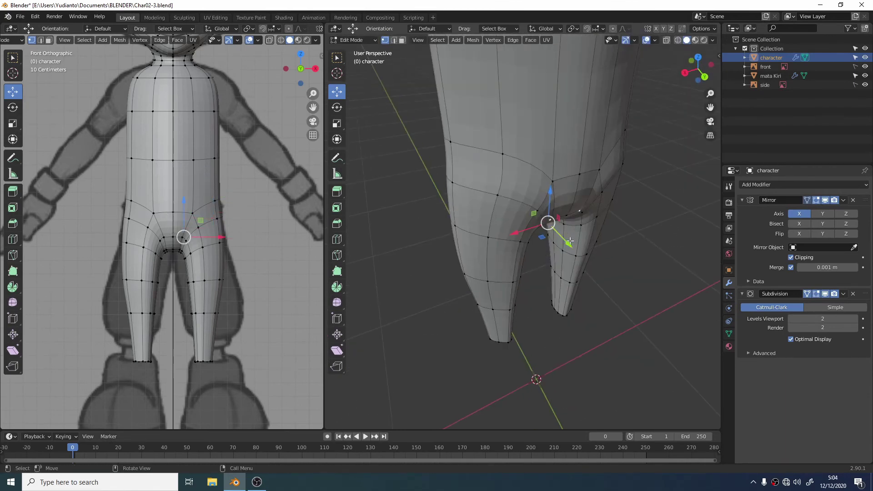
{"action": "left_click_drag", "start_coordinate": [567, 243], "coordinate": [570, 246]}
{"action": "left_click", "coordinate": [553, 182]}
{"action": "left_click_drag", "start_coordinate": [573, 203], "coordinate": [576, 206]}
Step: Fine-tune two more buttock vertices along Y to round the rear of the hips
{"action": "middle_click_drag", "start_coordinate": [577, 207], "coordinate": [474, 175]}
{"action": "left_click", "coordinate": [512, 178]}
{"action": "left_click_drag", "start_coordinate": [473, 175], "coordinate": [470, 176]}
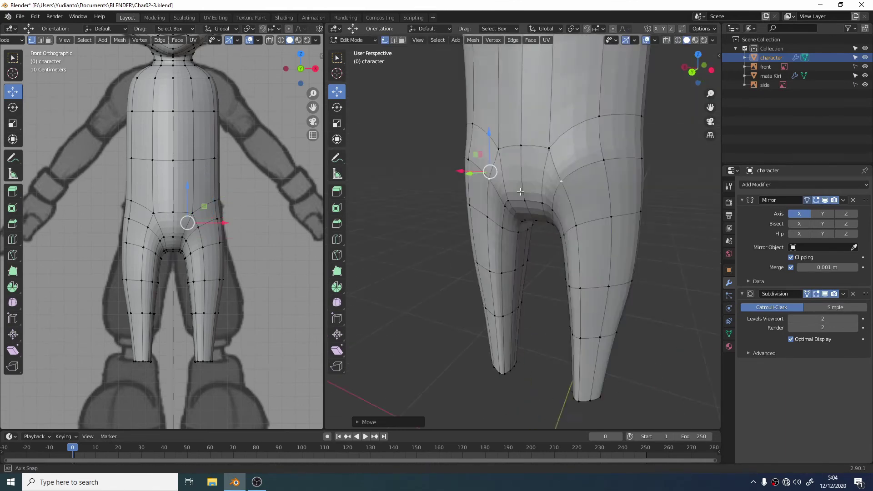
{"action": "middle_click_drag", "start_coordinate": [470, 176], "coordinate": [552, 228]}
{"action": "left_click", "coordinate": [524, 190]}
{"action": "left_click_drag", "start_coordinate": [552, 229], "coordinate": [555, 232]}
Step: Try adding an edge loop around the upper thigh and lowering it, and undo these changes
{"action": "middle_click_drag", "start_coordinate": [555, 233], "coordinate": [637, 195]}
{"action": "left_click", "coordinate": [337, 239]}
{"action": "left_click_drag", "start_coordinate": [537, 180], "coordinate": [538, 182]}
{"action": "middle_click_drag", "start_coordinate": [546, 183], "coordinate": [488, 183]}
{"action": "left_click", "coordinate": [337, 123]}
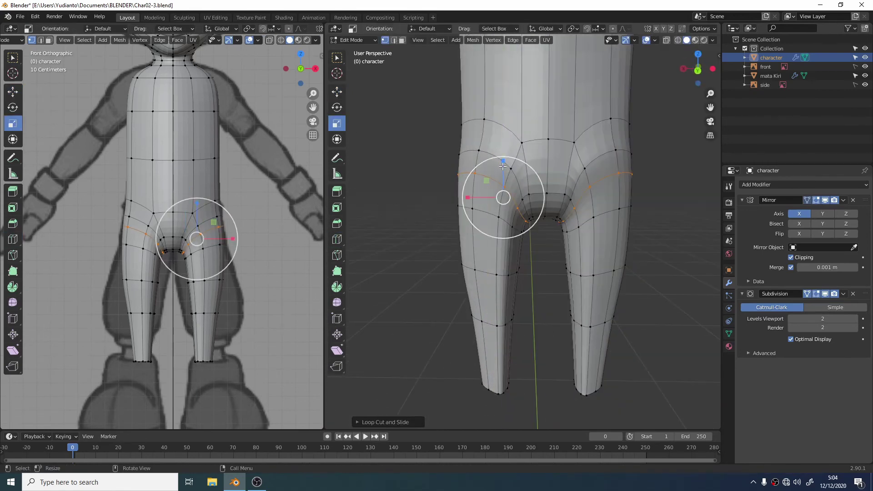
{"action": "left_click", "coordinate": [337, 92]}
{"action": "left_click_drag", "start_coordinate": [503, 161], "coordinate": [507, 171]}
{"action": "key", "text": "ctrl+z"}
{"action": "key", "text": "ctrl+z"}
{"action": "key", "text": "ctrl+z"}
Step: Dissolve the edge loop around the top of the thigh and cut a new loop between the hip and the thigh
{"action": "middle_click_drag", "start_coordinate": [500, 168], "coordinate": [480, 188]}
{"action": "left_click", "coordinate": [505, 168], "text": "alt"}
{"action": "key", "text": "x"}
{"action": "left_click", "coordinate": [509, 169]}
{"action": "left_click", "coordinate": [336, 239]}
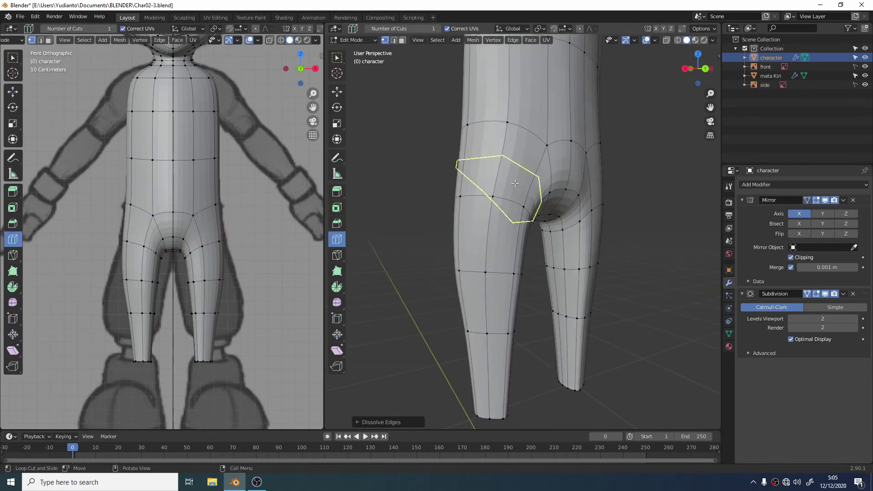
{"action": "left_click", "coordinate": [515, 184]}
{"action": "scroll", "coordinate": [681, 160], "scroll_direction": "down", "scroll_amount": 3}
{"action": "left_click", "coordinate": [337, 92]}
{"action": "middle_click_drag", "start_coordinate": [599, 119], "coordinate": [599, 135]}
{"action": "scroll", "coordinate": [571, 156], "scroll_direction": "up", "scroll_amount": 3}
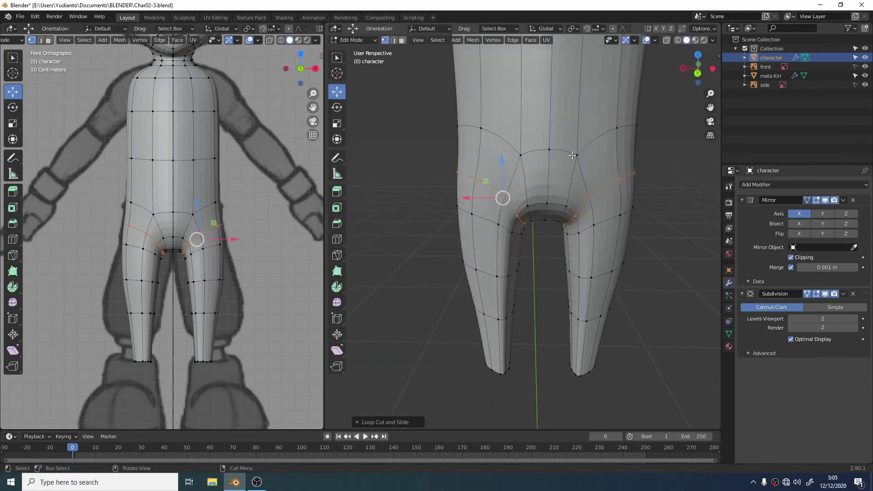
Step: Select two adjacent lower-back vertices above the crotch, move them slightly down along Z and push them backward along Y
{"action": "left_click", "coordinate": [523, 164]}
{"action": "left_click", "coordinate": [547, 160], "text": "shift"}
{"action": "left_click_drag", "start_coordinate": [535, 130], "coordinate": [537, 146]}
{"action": "middle_click_drag", "start_coordinate": [359, 126], "coordinate": [448, 129]}
{"action": "left_click_drag", "start_coordinate": [621, 185], "coordinate": [629, 186]}
{"action": "middle_click_drag", "start_coordinate": [629, 185], "coordinate": [568, 181]}
Step: Push a pair of buttock vertices and the inner buttock vertex slightly backward along Y to round the rear
{"action": "left_click", "coordinate": [535, 176]}
{"action": "left_click", "coordinate": [514, 176], "text": "shift"}
{"action": "left_click_drag", "start_coordinate": [550, 200], "coordinate": [557, 201]}
{"action": "left_click", "coordinate": [500, 196]}
{"action": "middle_click_drag", "start_coordinate": [502, 195], "coordinate": [586, 188]}
{"action": "left_click_drag", "start_coordinate": [584, 170], "coordinate": [590, 168]}
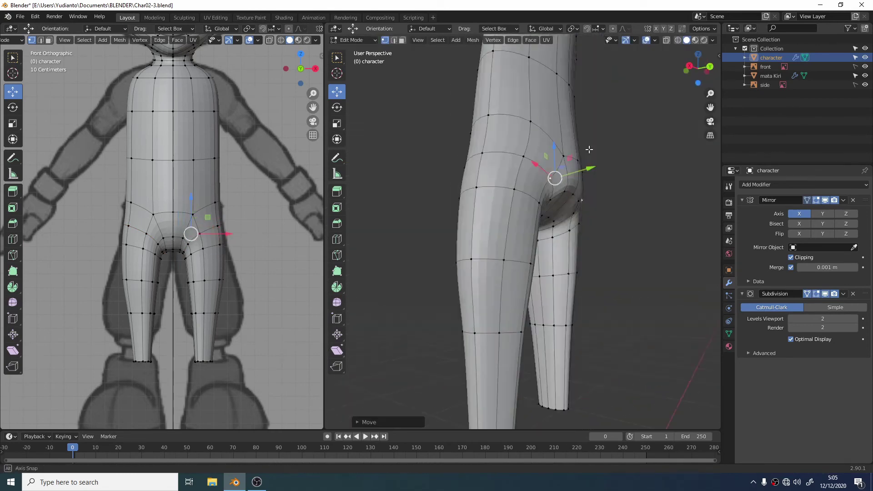
Step: Turn on X-ray in the right side view and cut a horizontal edge loop across the upper torso through the shoulder circle
{"action": "middle_click_drag", "start_coordinate": [589, 150], "coordinate": [662, 182]}
{"action": "scroll", "coordinate": [662, 248], "scroll_direction": "down", "scroll_amount": 6}
{"action": "middle_click_drag", "start_coordinate": [632, 154], "coordinate": [619, 248], "text": "shift"}
{"action": "middle_click_drag", "start_coordinate": [613, 241], "coordinate": [502, 223]}
{"action": "scroll", "coordinate": [500, 223], "scroll_direction": "up", "scroll_amount": 3}
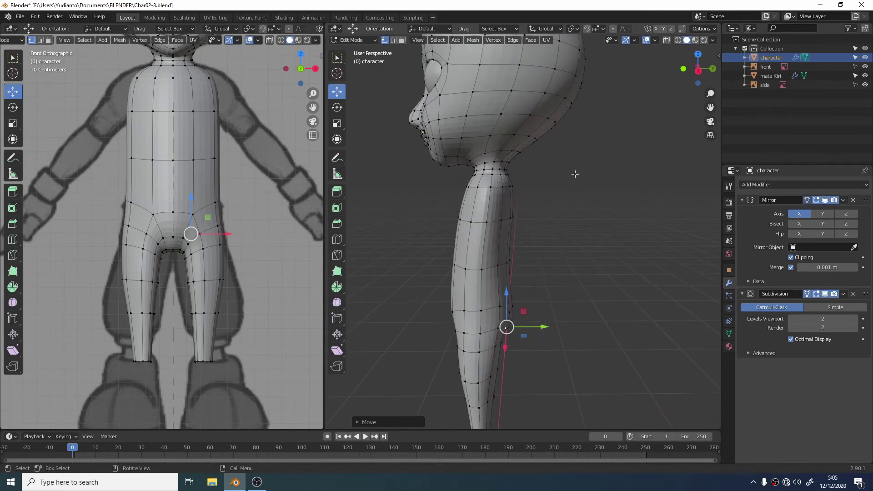
{"action": "key", "text": "KP_3"}
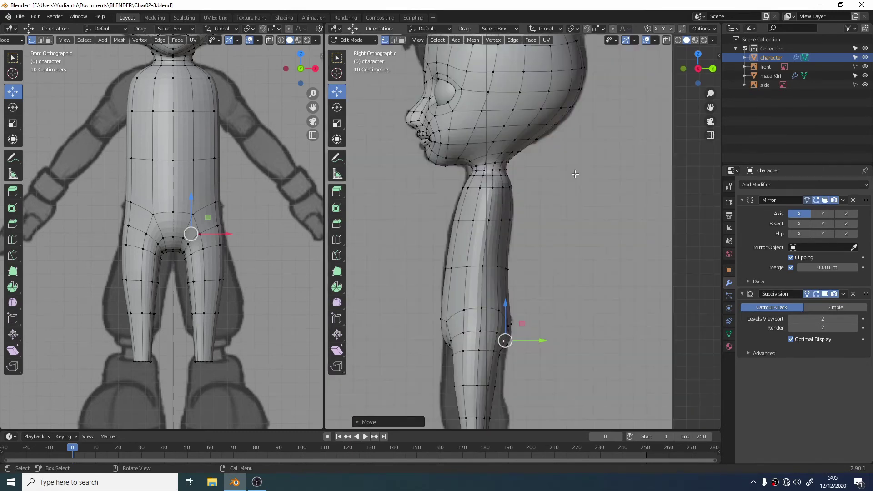
{"action": "left_click", "coordinate": [666, 40]}
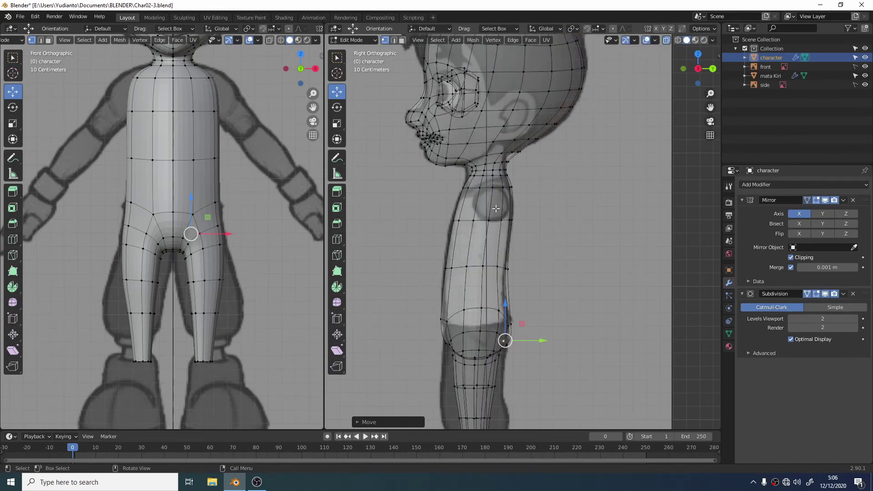
{"action": "scroll", "coordinate": [496, 208], "scroll_direction": "up", "scroll_amount": 1}
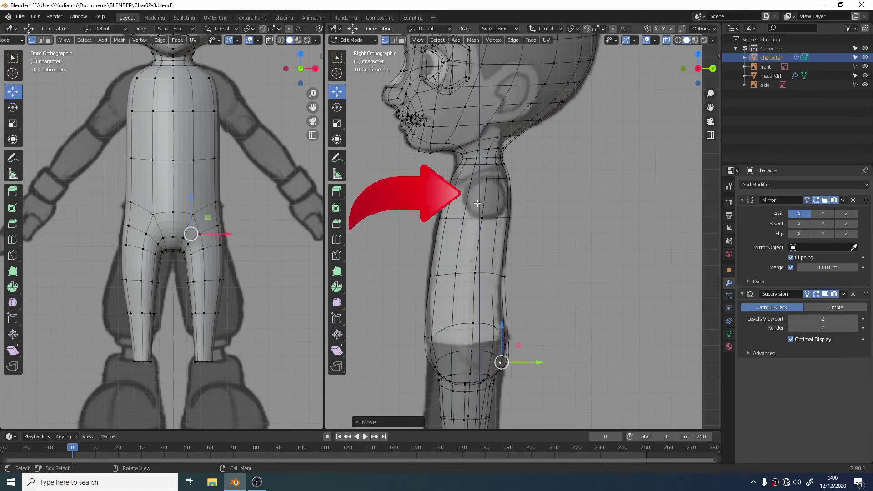
{"action": "left_click", "coordinate": [340, 237]}
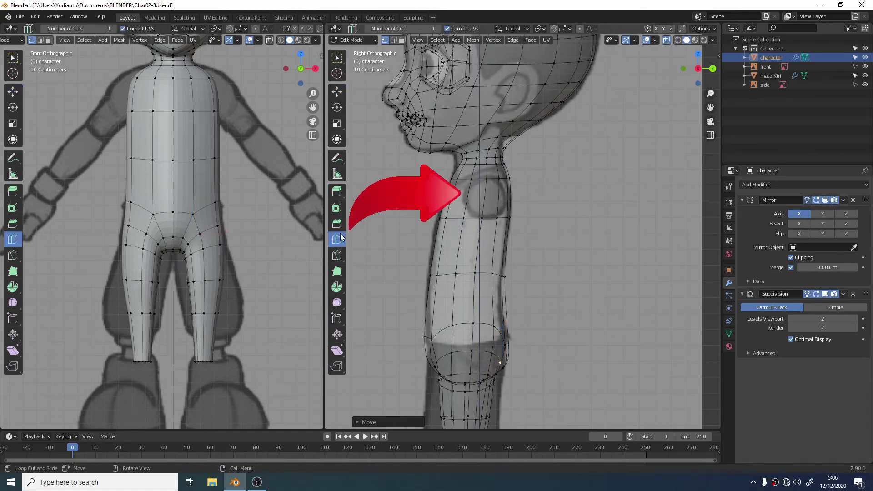
{"action": "left_click", "coordinate": [481, 200]}
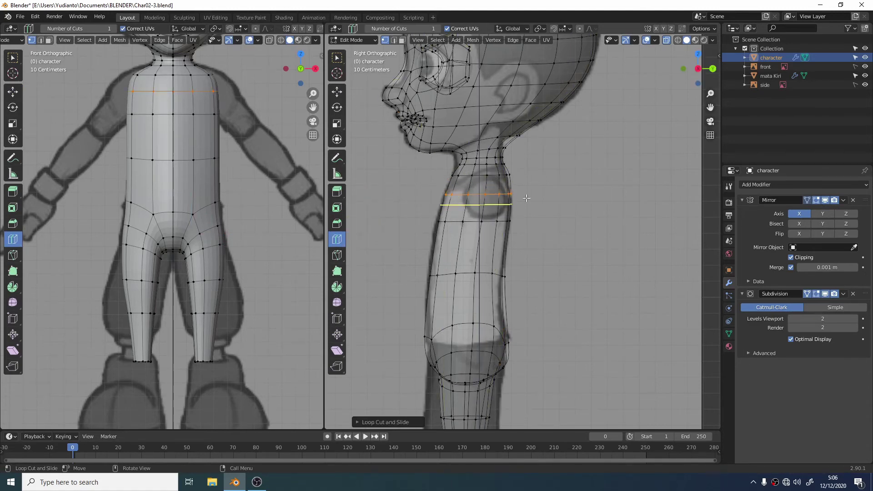
Step: Lower the loop above the shoulder circle slightly and raise the chest loop below it slightly to frame the arm opening
{"action": "left_click", "coordinate": [340, 95]}
{"action": "scroll", "coordinate": [479, 175], "scroll_direction": "up", "scroll_amount": 1}
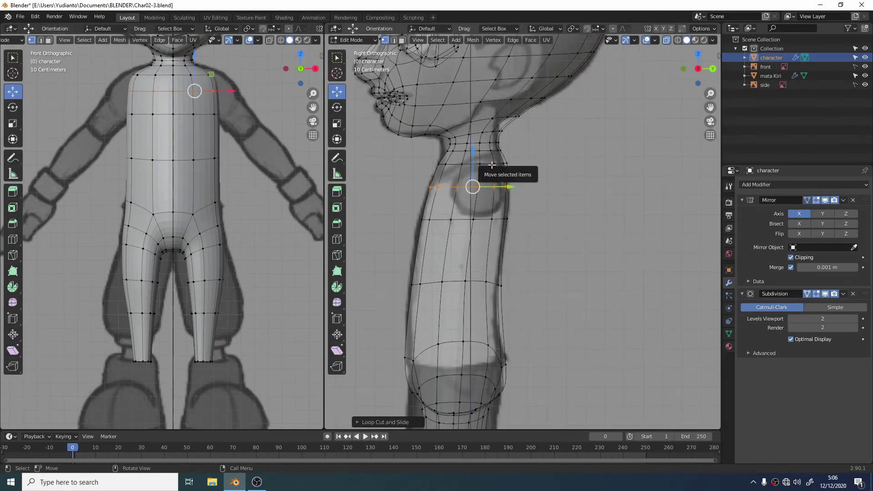
{"action": "left_click", "coordinate": [492, 166], "text": "alt"}
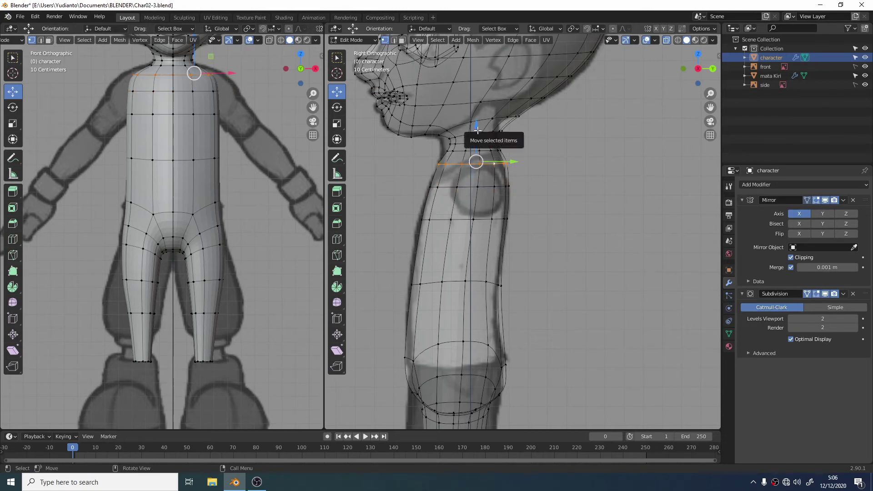
{"action": "left_click_drag", "start_coordinate": [478, 131], "coordinate": [477, 133]}
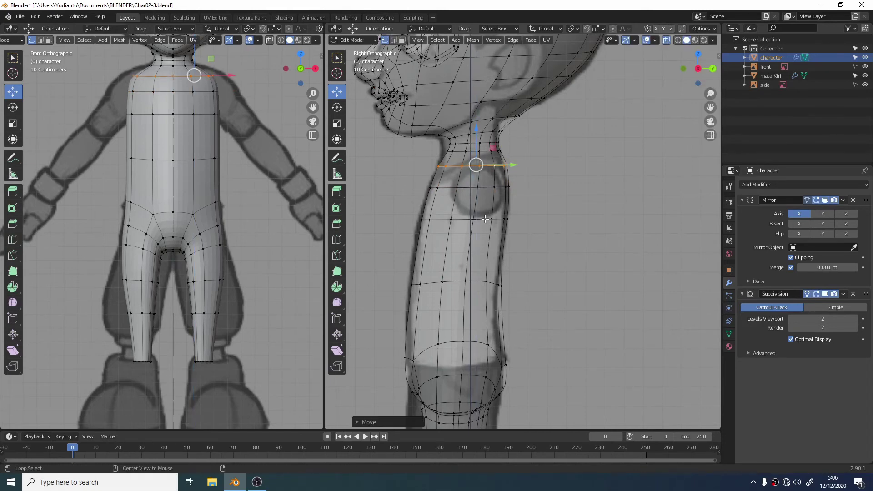
{"action": "left_click", "coordinate": [481, 218], "text": "alt"}
{"action": "left_click_drag", "start_coordinate": [469, 181], "coordinate": [470, 174]}
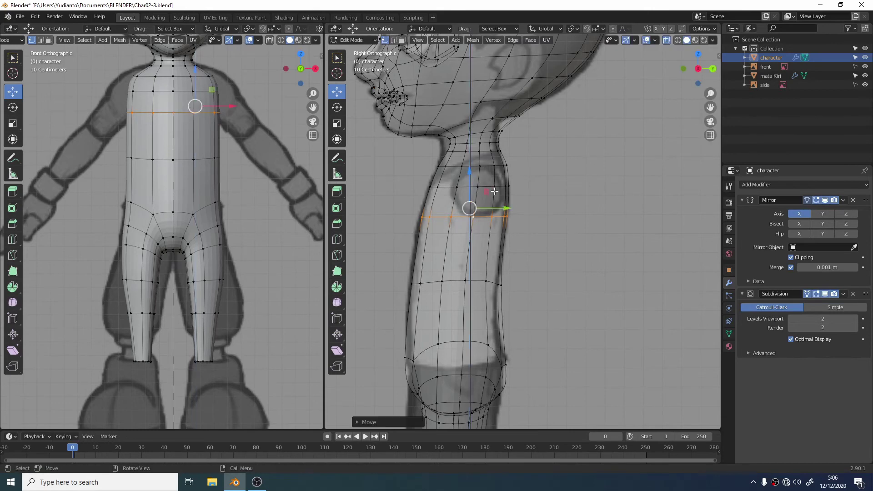
Step: Select the four side faces covering the shoulder circle and delete them to open the arm hole
{"action": "left_click", "coordinate": [473, 182], "text": "alt"}
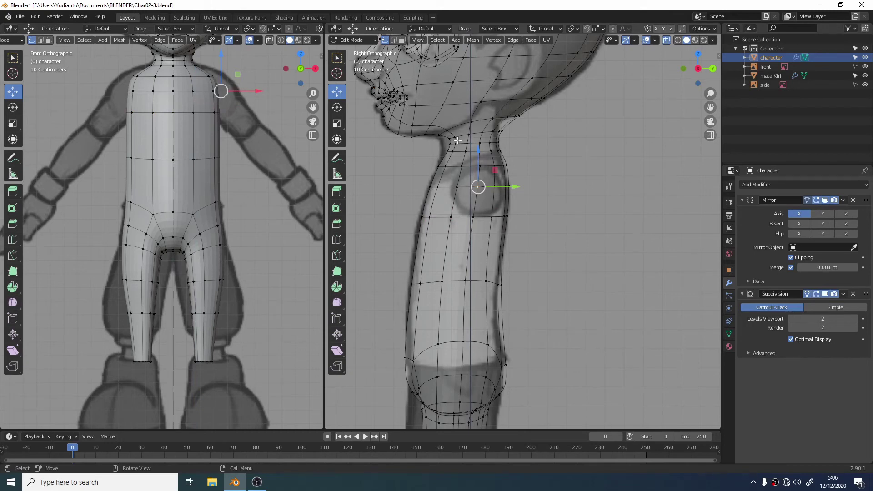
{"action": "key", "text": "3"}
{"action": "left_click", "coordinate": [472, 177]}
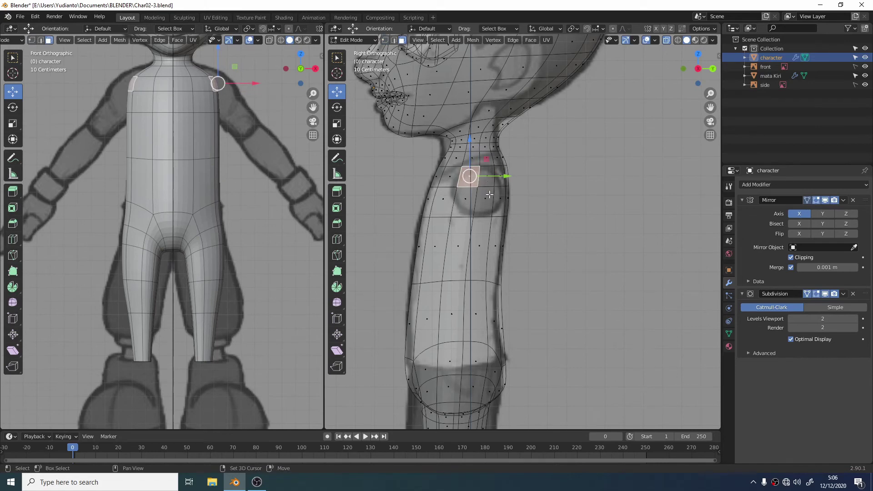
{"action": "left_click", "coordinate": [487, 183], "text": "shift"}
{"action": "left_click", "coordinate": [479, 204], "text": "shift"}
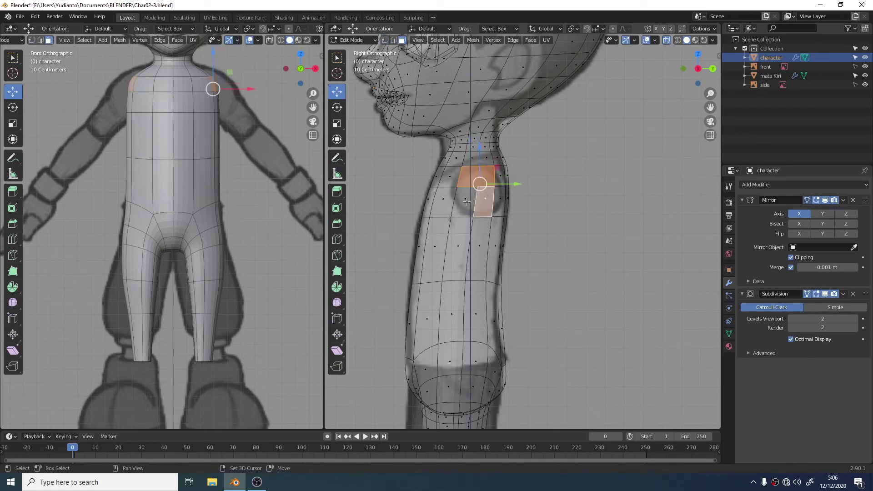
{"action": "left_click", "coordinate": [466, 201], "text": "shift"}
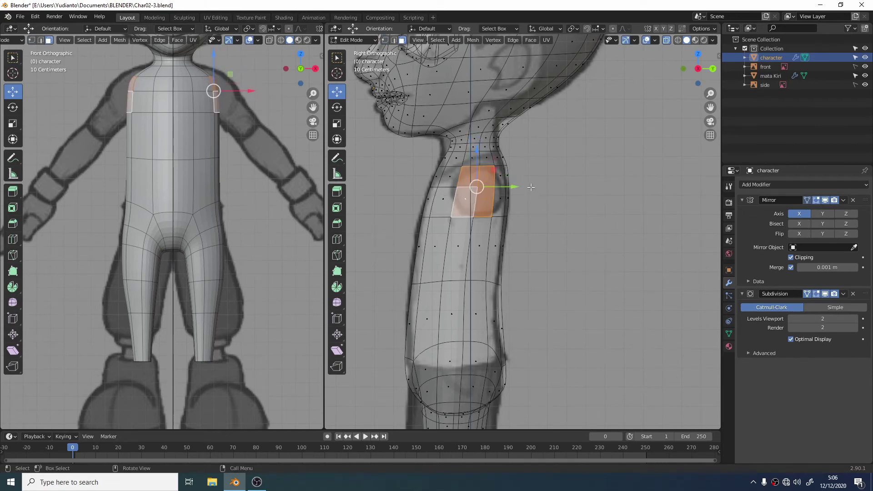
{"action": "key", "text": "x"}
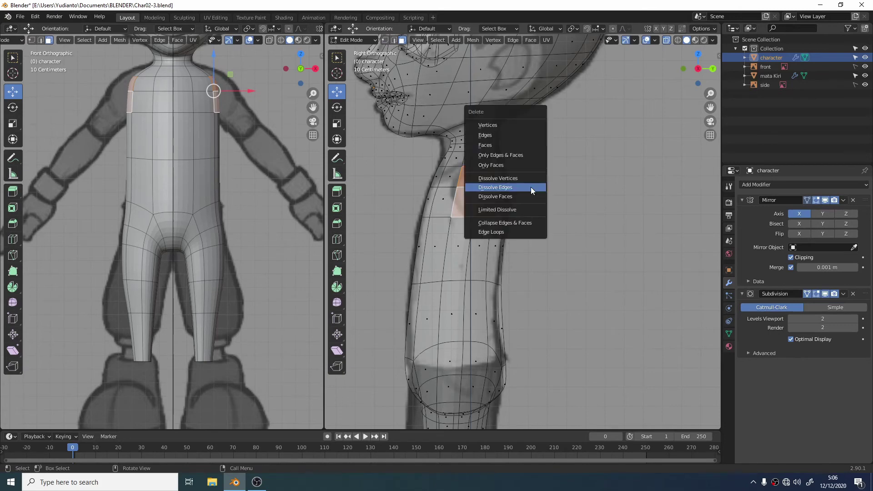
{"action": "left_click", "coordinate": [527, 143]}
{"action": "scroll", "coordinate": [522, 186], "scroll_direction": "up", "scroll_amount": 1}
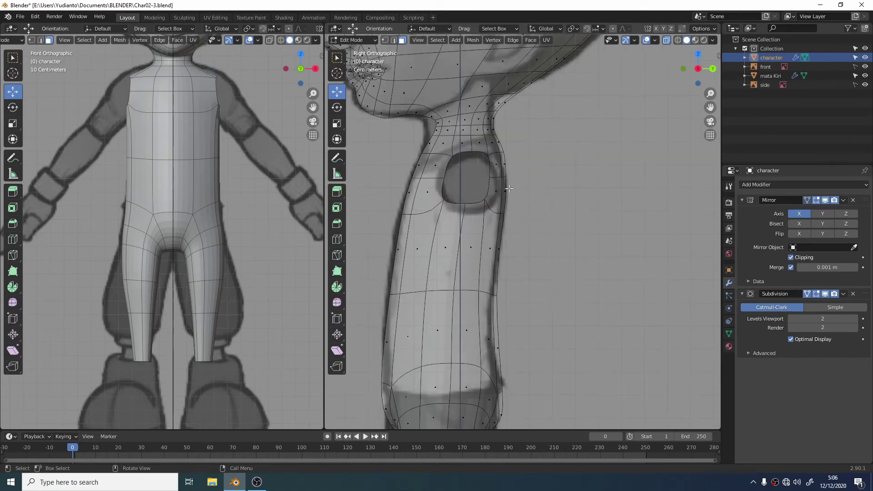
Step: Turn off X-ray and move the arm hole's lower vertices down and its rear vertices backward to round the opening
{"action": "left_click", "coordinate": [667, 40]}
{"action": "scroll", "coordinate": [664, 73], "scroll_direction": "up", "scroll_amount": 1}
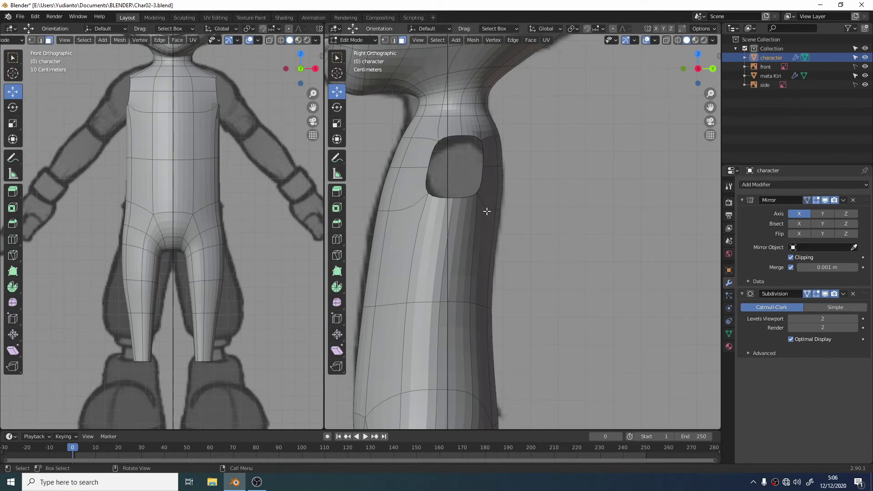
{"action": "key", "text": "1"}
{"action": "left_click", "coordinate": [479, 194]}
{"action": "left_click_drag", "start_coordinate": [481, 178], "coordinate": [484, 188]}
{"action": "left_click", "coordinate": [454, 198]}
{"action": "left_click_drag", "start_coordinate": [454, 181], "coordinate": [454, 191]}
{"action": "left_click", "coordinate": [483, 168]}
{"action": "left_click_drag", "start_coordinate": [515, 166], "coordinate": [527, 166]}
{"action": "left_click", "coordinate": [479, 200]}
{"action": "left_click_drag", "start_coordinate": [511, 208], "coordinate": [517, 208]}
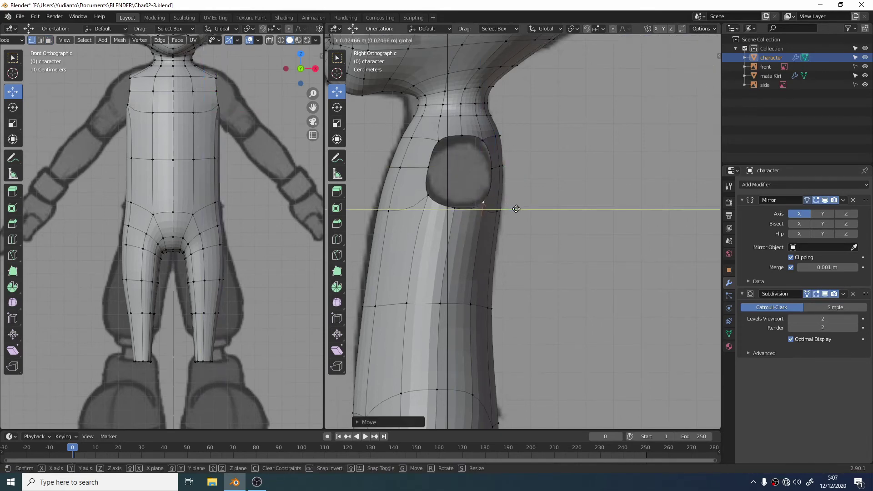
Step: Adjust the arm hole's upper corner and front vertices so the opening becomes a circle
{"action": "left_click", "coordinate": [438, 141]}
{"action": "left_click_drag", "start_coordinate": [437, 114], "coordinate": [488, 127]}
{"action": "left_click", "coordinate": [482, 141]}
{"action": "left_click", "coordinate": [427, 168]}
{"action": "left_click_drag", "start_coordinate": [464, 168], "coordinate": [459, 168]}
{"action": "left_click", "coordinate": [517, 227]}
{"action": "scroll", "coordinate": [511, 230], "scroll_direction": "down", "scroll_amount": 5}
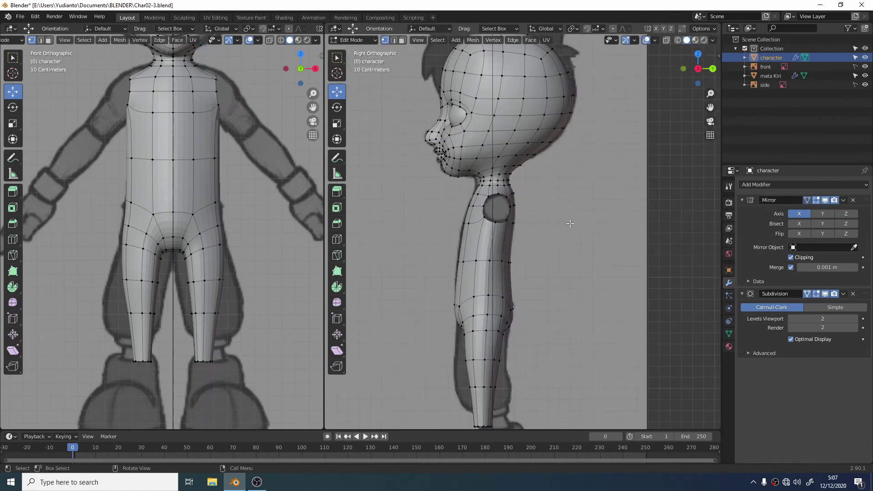
Step: Select the front chest and belly vertices in the side view and move them slightly along Y to match the reference
{"action": "left_click_drag", "start_coordinate": [455, 214], "coordinate": [497, 218]}
{"action": "left_click_drag", "start_coordinate": [449, 252], "coordinate": [490, 260]}
{"action": "scroll", "coordinate": [516, 207], "scroll_direction": "up", "scroll_amount": 2}
{"action": "scroll", "coordinate": [528, 258], "scroll_direction": "down", "scroll_amount": 2}
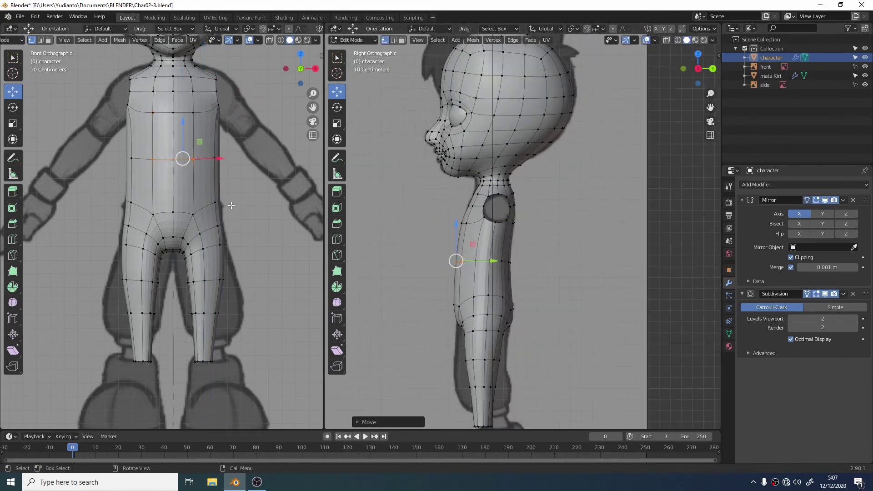
{"action": "scroll", "coordinate": [234, 99], "scroll_direction": "up", "scroll_amount": 1}
{"action": "scroll", "coordinate": [520, 222], "scroll_direction": "down", "scroll_amount": 1}
{"action": "scroll", "coordinate": [234, 182], "scroll_direction": "down", "scroll_amount": 1}
{"action": "scroll", "coordinate": [520, 223], "scroll_direction": "up", "scroll_amount": 1}
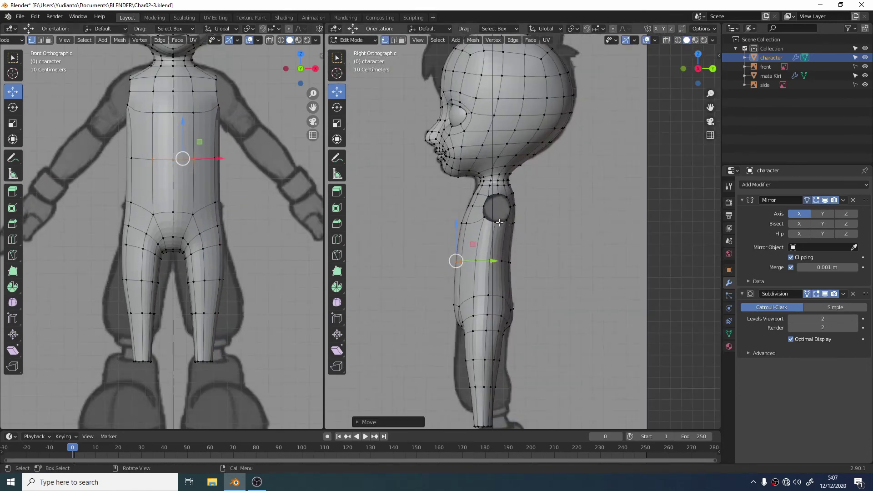
Step: Select the arm hole's edge loop and scale it down along X in the front view to flatten it
{"action": "left_click", "coordinate": [499, 223], "text": "alt"}
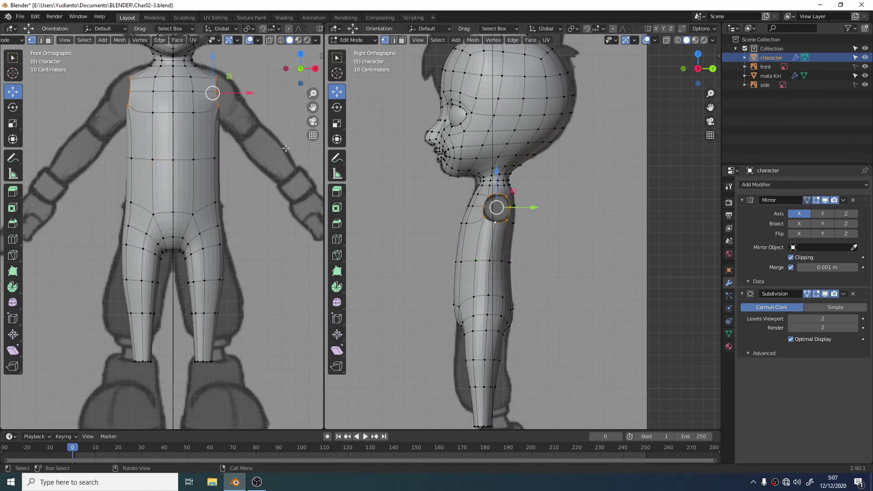
{"action": "scroll", "coordinate": [288, 155], "scroll_direction": "down", "scroll_amount": 2}
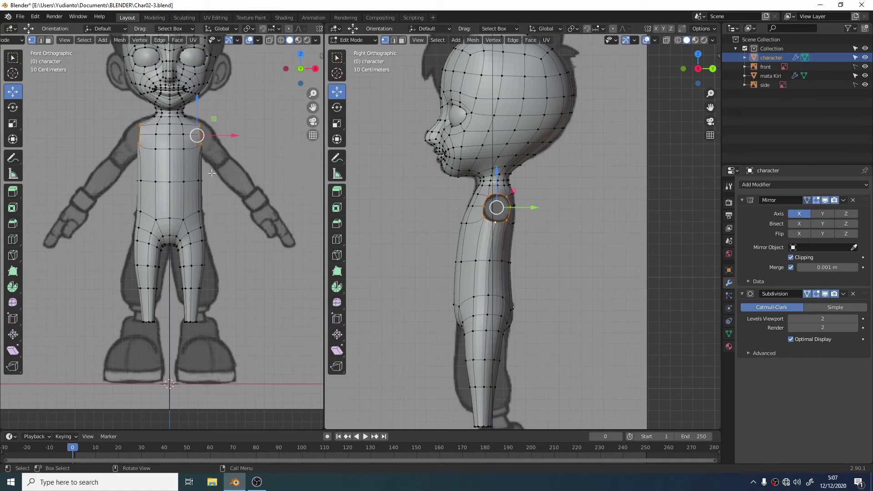
{"action": "left_click", "coordinate": [336, 126]}
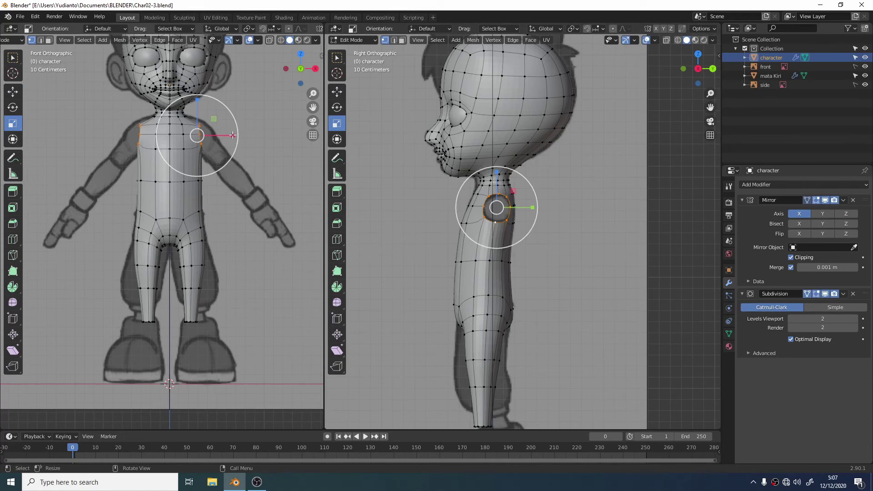
{"action": "left_click_drag", "start_coordinate": [232, 135], "coordinate": [216, 138]}
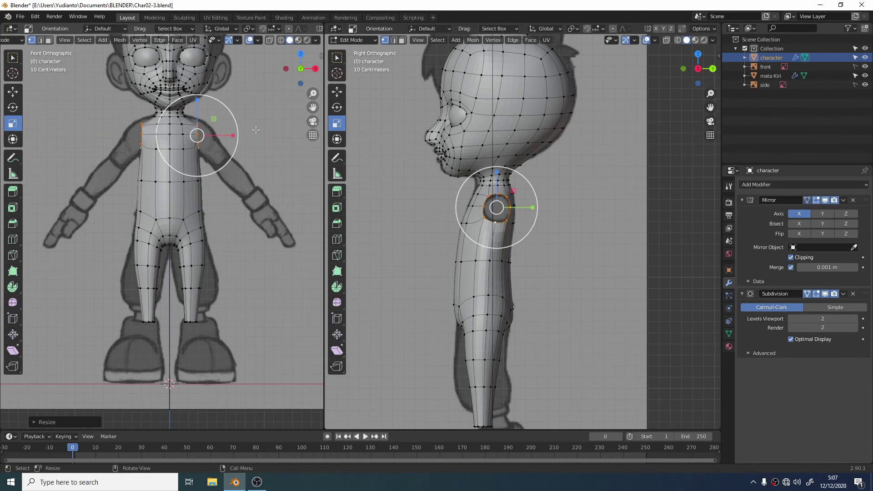
Step: Extrude the arm hole loop outward and slightly down over the shoulder, and shift its end slightly inward along X
{"action": "key", "text": "g"}
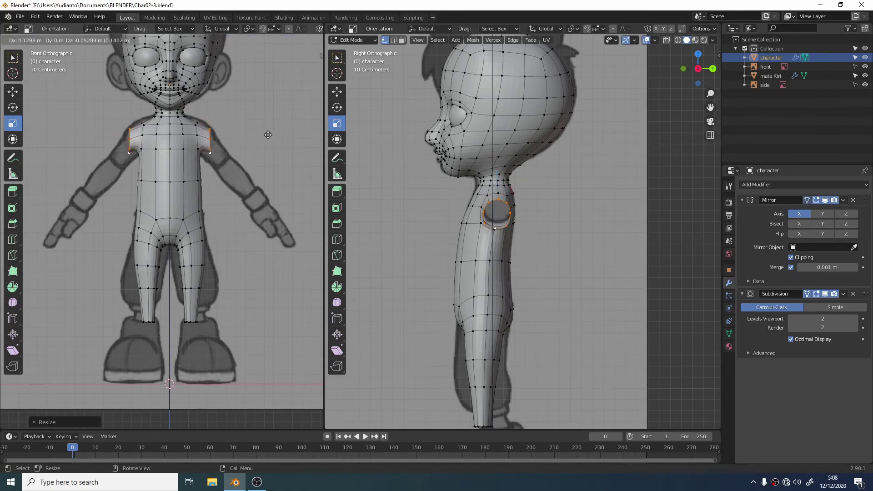
{"action": "left_click", "coordinate": [269, 138]}
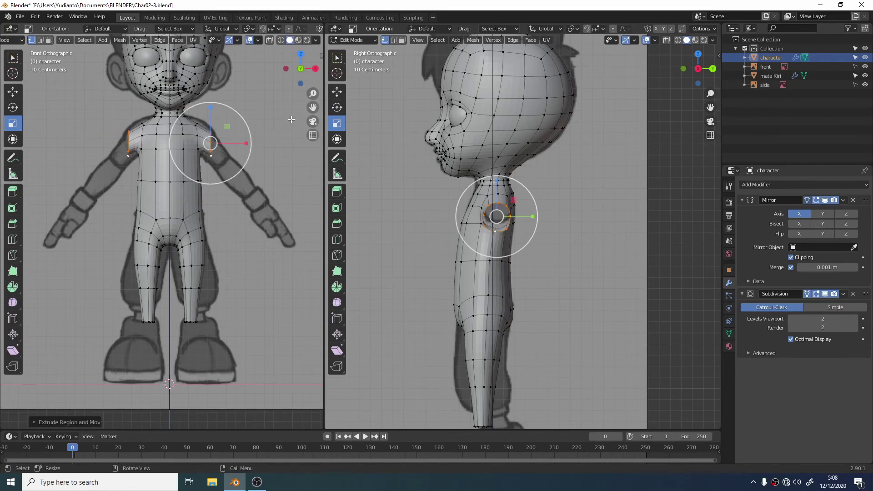
{"action": "scroll", "coordinate": [291, 120], "scroll_direction": "up", "scroll_amount": 4}
{"action": "middle_click_drag", "start_coordinate": [264, 132], "coordinate": [244, 223], "text": "shift"}
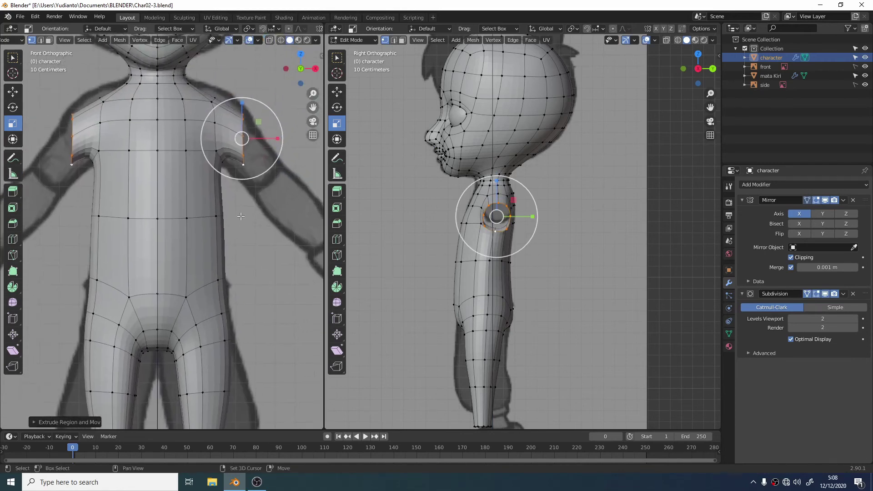
{"action": "scroll", "coordinate": [257, 203], "scroll_direction": "up", "scroll_amount": 1}
{"action": "middle_click_drag", "start_coordinate": [277, 164], "coordinate": [251, 191], "text": "shift"}
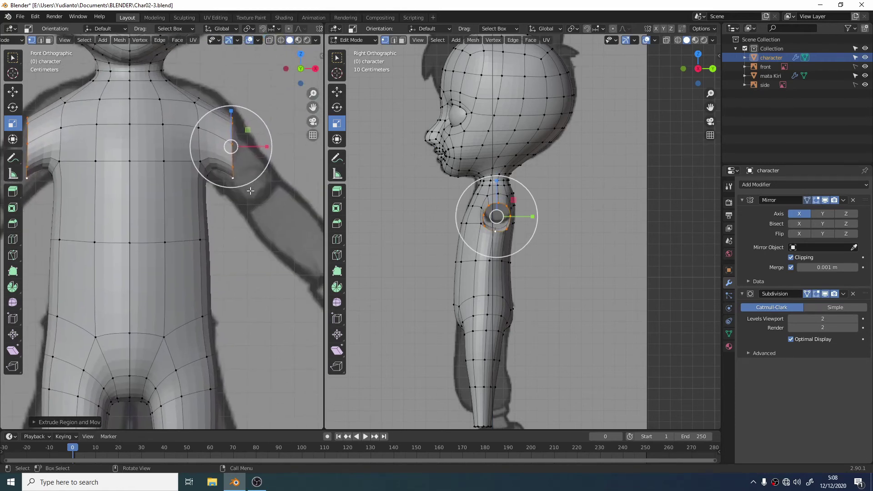
{"action": "left_click", "coordinate": [13, 92]}
{"action": "left_click_drag", "start_coordinate": [254, 144], "coordinate": [246, 146]}
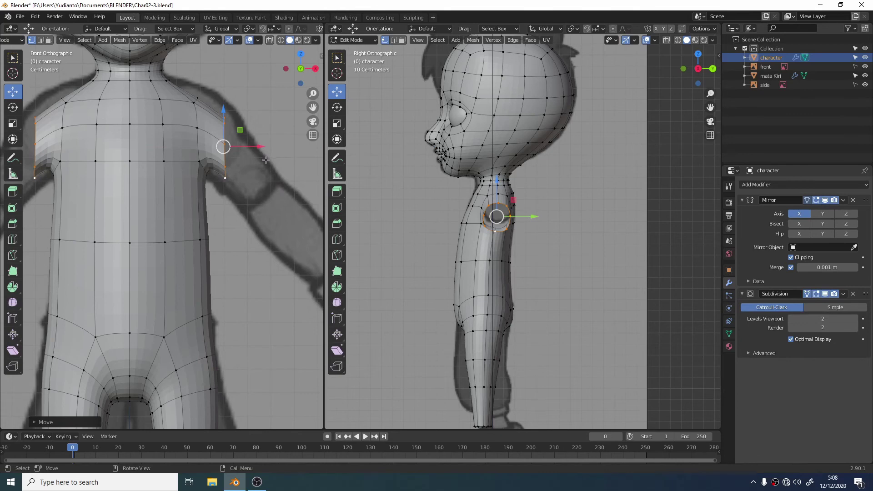
{"action": "key", "text": "r"}
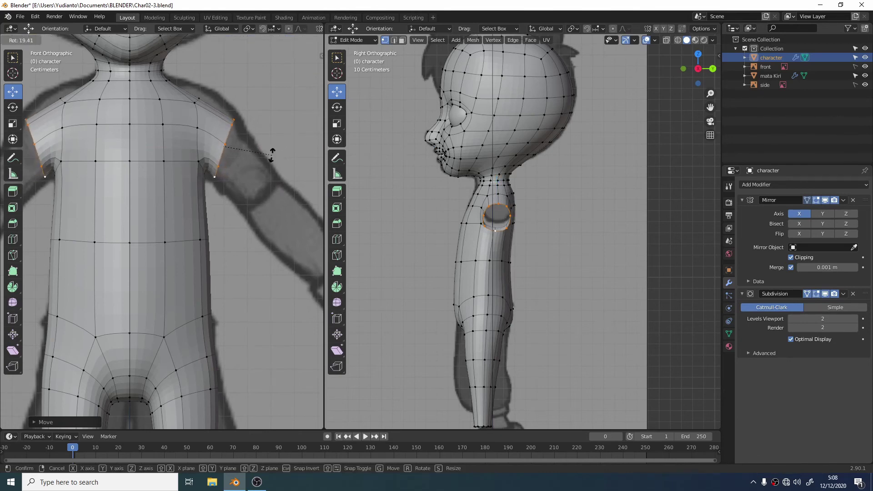
{"action": "left_click", "coordinate": [264, 156]}
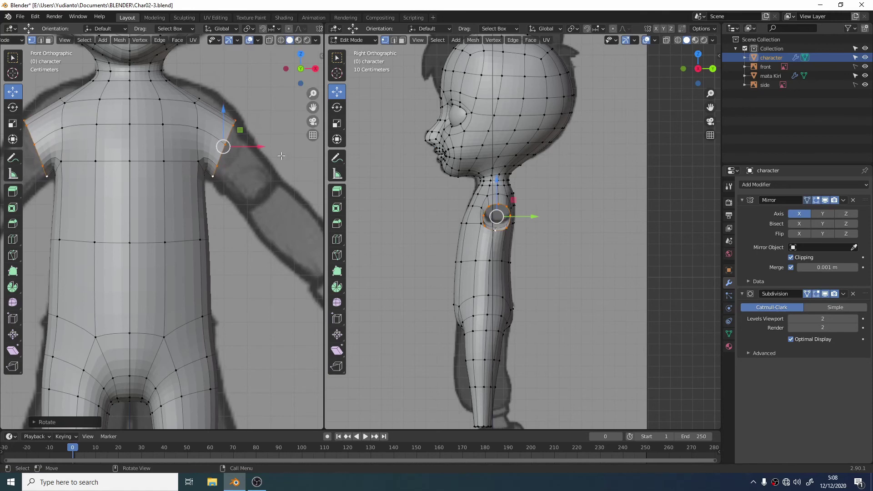
{"action": "key", "text": "ctrl+z"}
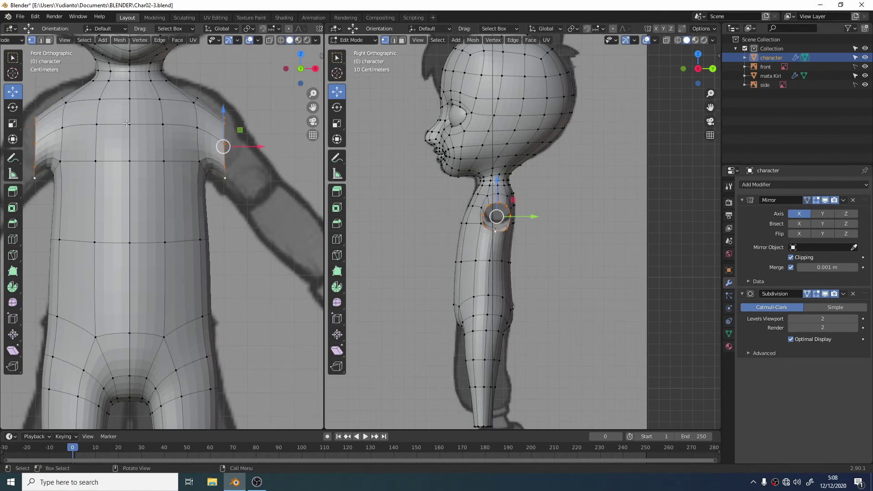
Step: Flatten the extruded shoulder's end loop along X and rotate it about 26° in the front view to follow the arm's slope
{"action": "left_click", "coordinate": [13, 124]}
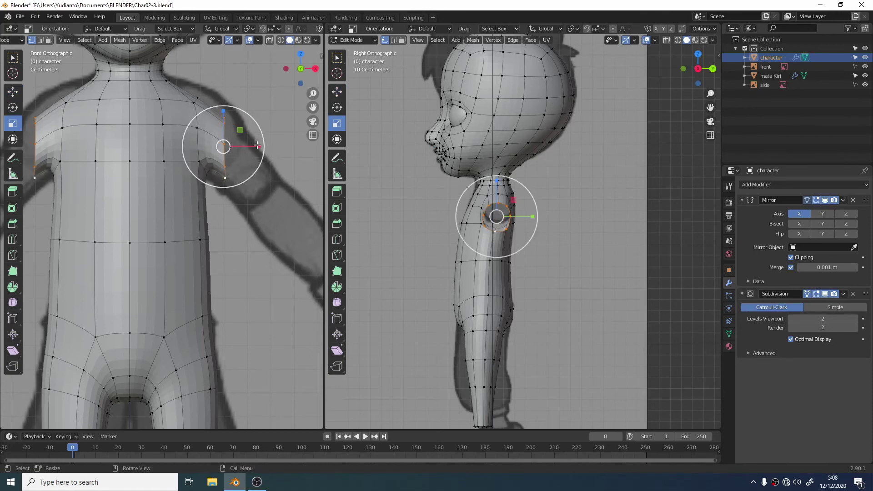
{"action": "left_click_drag", "start_coordinate": [258, 144], "coordinate": [241, 145]}
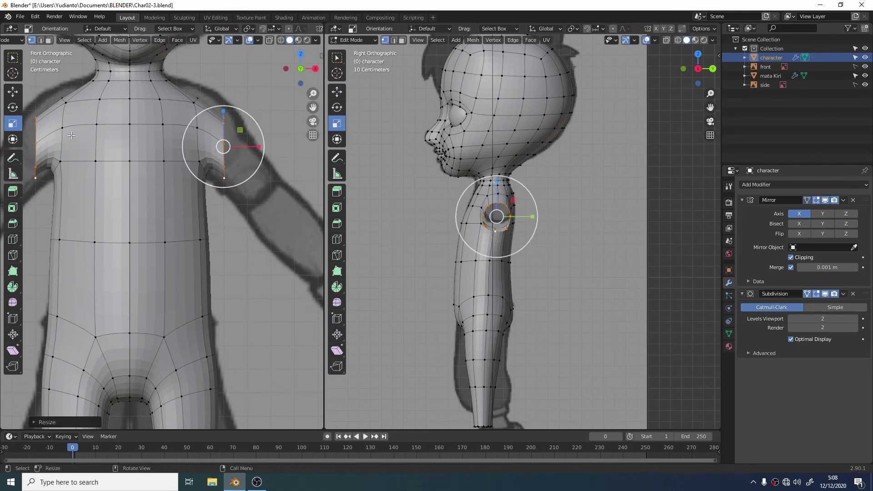
{"action": "left_click", "coordinate": [11, 95]}
{"action": "key", "text": "r"}
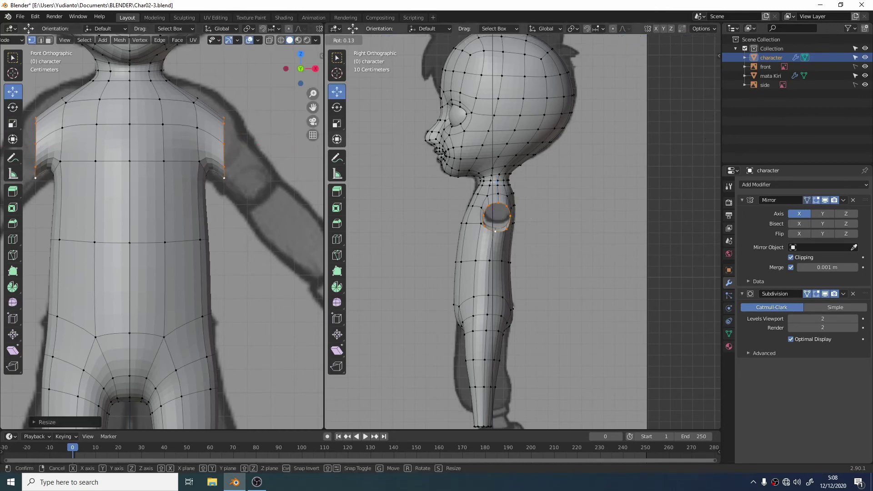
{"action": "right_click", "coordinate": [366, 176]}
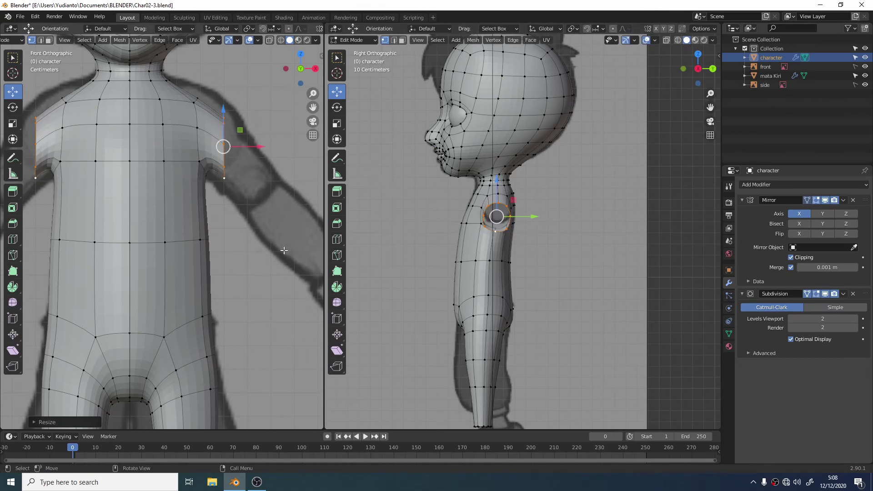
{"action": "key", "text": "r"}
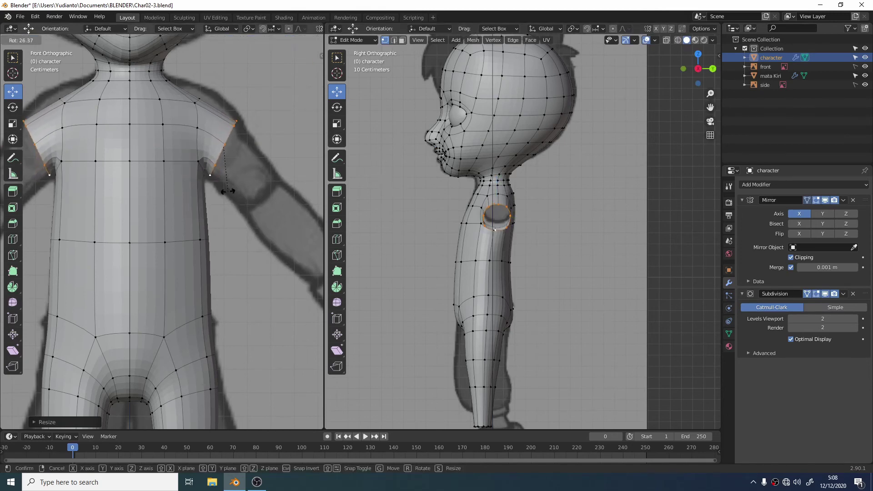
{"action": "left_click", "coordinate": [227, 192]}
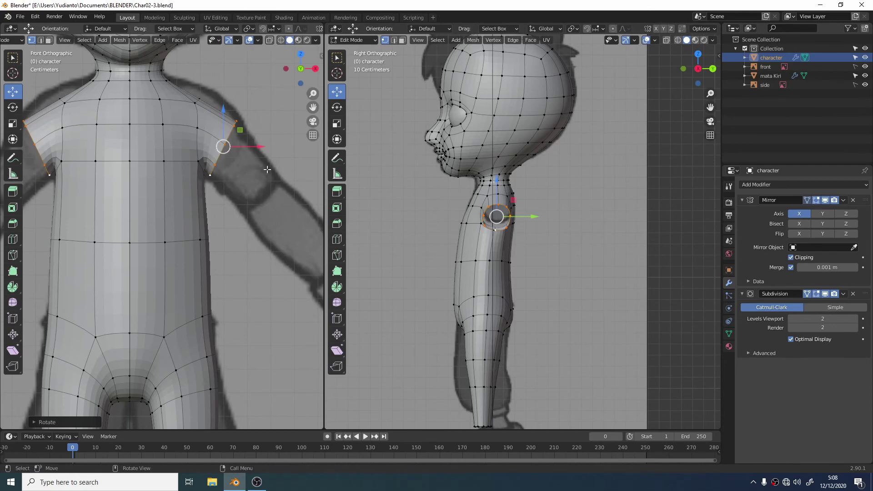
Step: Raise the top shoulder vertex along Z to match the shoulder outline in the front reference
{"action": "left_click", "coordinate": [205, 97]}
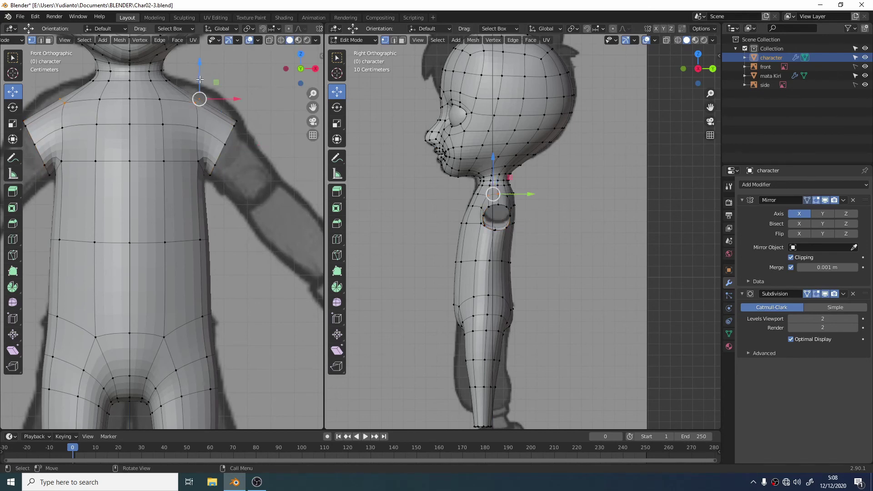
{"action": "left_click_drag", "start_coordinate": [200, 79], "coordinate": [206, 65]}
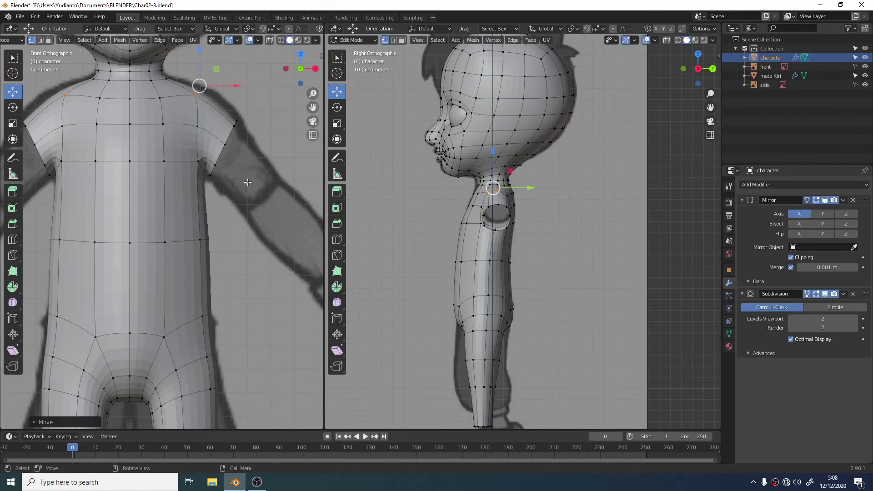
Step: Extrude the shoulder's open end loop and place it slightly outward and down along the upper arm
{"action": "left_click", "coordinate": [216, 159], "text": "alt"}
{"action": "key", "text": "g"}
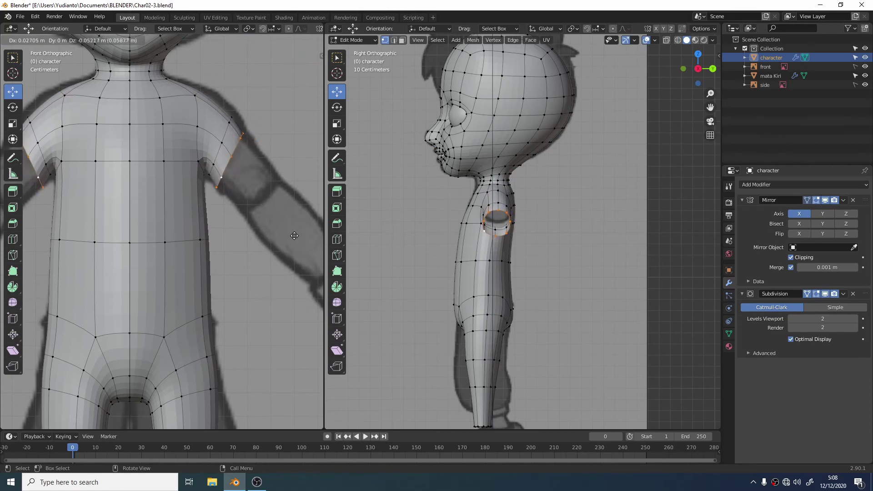
{"action": "right_click", "coordinate": [297, 231]}
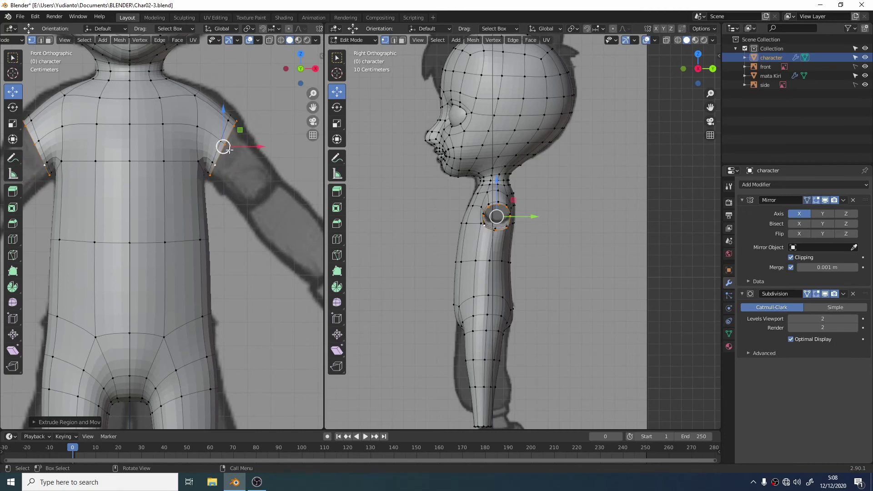
{"action": "left_click_drag", "start_coordinate": [222, 147], "coordinate": [237, 156]}
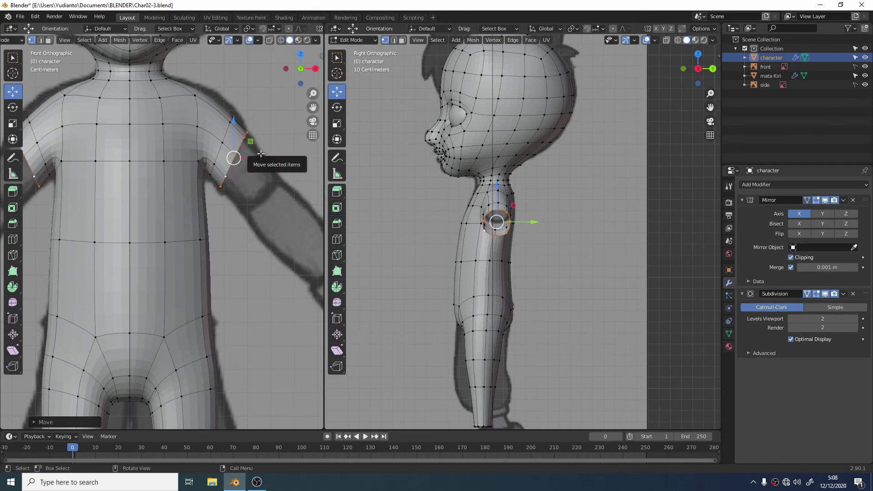
Step: Rotate the new end loop further clockwise in the front view so it sits across the upper arm
{"action": "left_click_drag", "start_coordinate": [267, 158], "coordinate": [307, 176]}
{"action": "key", "text": "r"}
{"action": "left_click", "coordinate": [307, 175]}
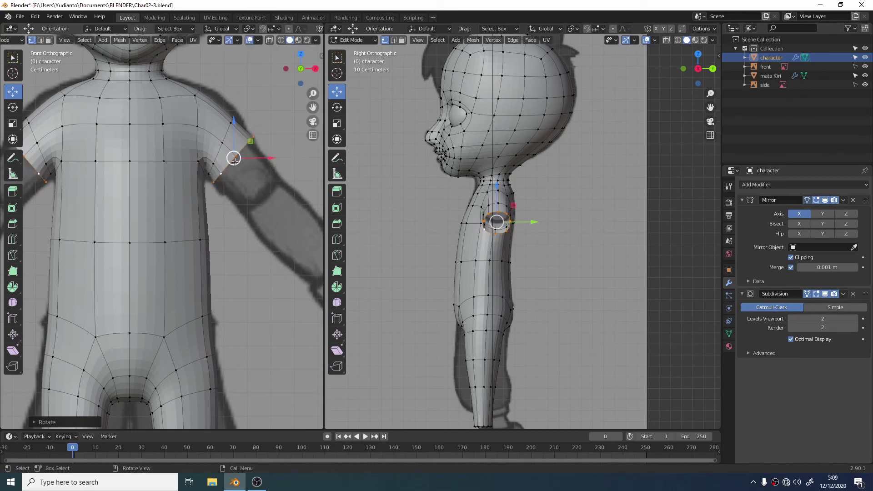
Step: Return to the shoulder loop just above the arm's open end and rotate it about 8° clockwise in the front view
{"action": "key", "text": "ctrl+z"}
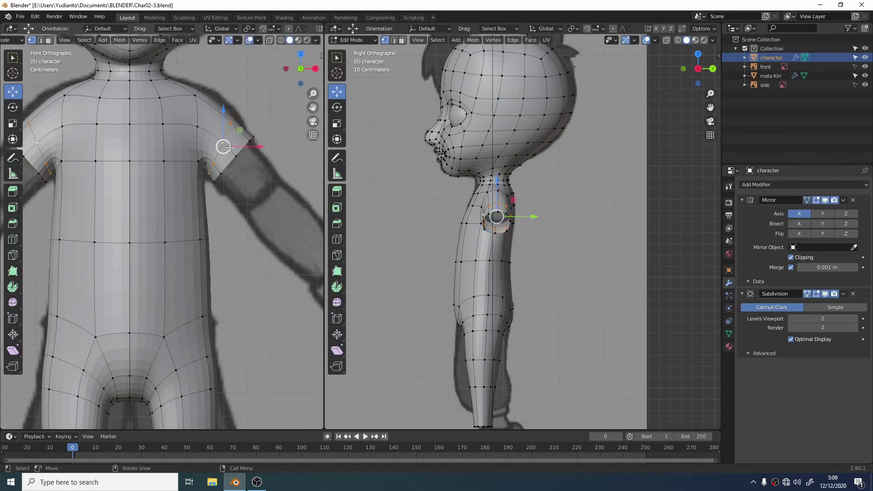
{"action": "left_click_drag", "start_coordinate": [255, 146], "coordinate": [260, 147]}
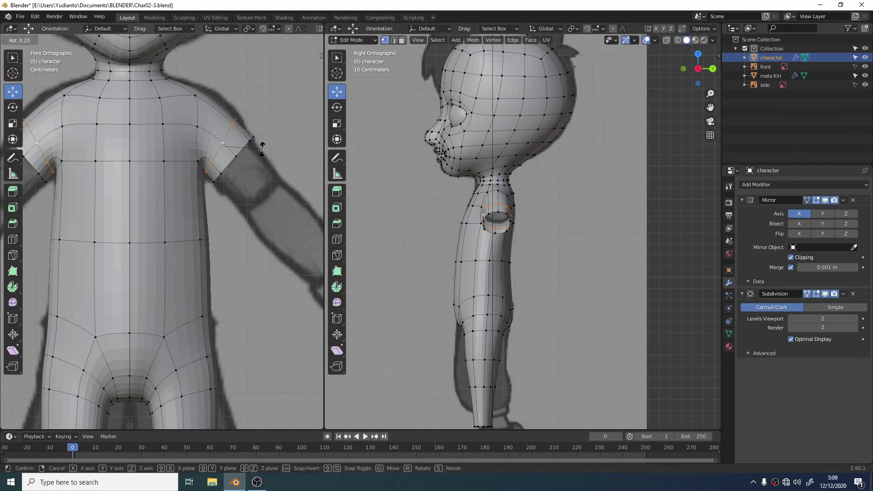
{"action": "left_click", "coordinate": [262, 147]}
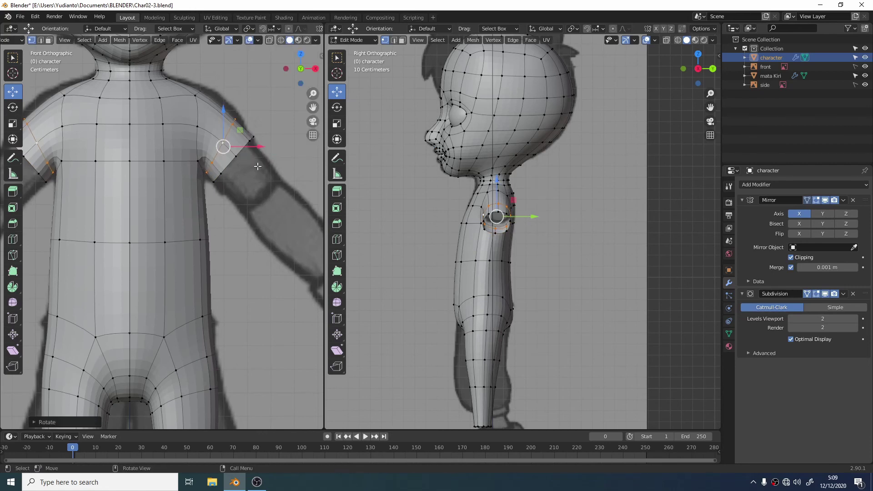
Step: Extrude the arm's open end loop, place it further down the upper arm in the front view and rotate it slightly to follow the slope
{"action": "left_click", "coordinate": [234, 159], "text": "alt"}
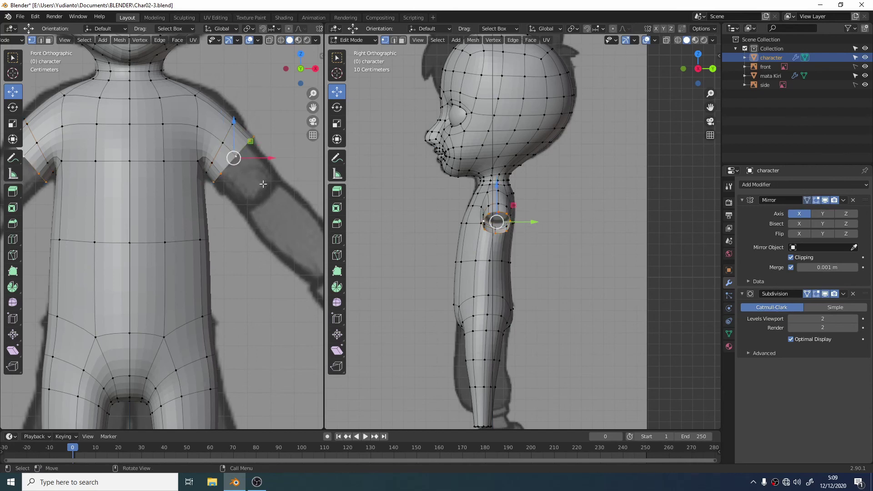
{"action": "scroll", "coordinate": [269, 192], "scroll_direction": "down", "scroll_amount": 3}
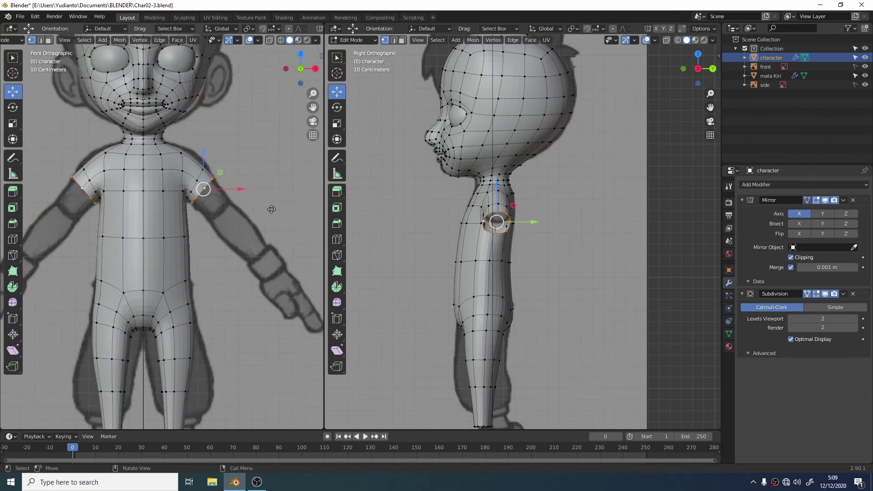
{"action": "key", "text": "e"}
{"action": "right_click", "coordinate": [286, 236]}
{"action": "left_click_drag", "start_coordinate": [210, 192], "coordinate": [229, 216]}
{"action": "key", "text": "r"}
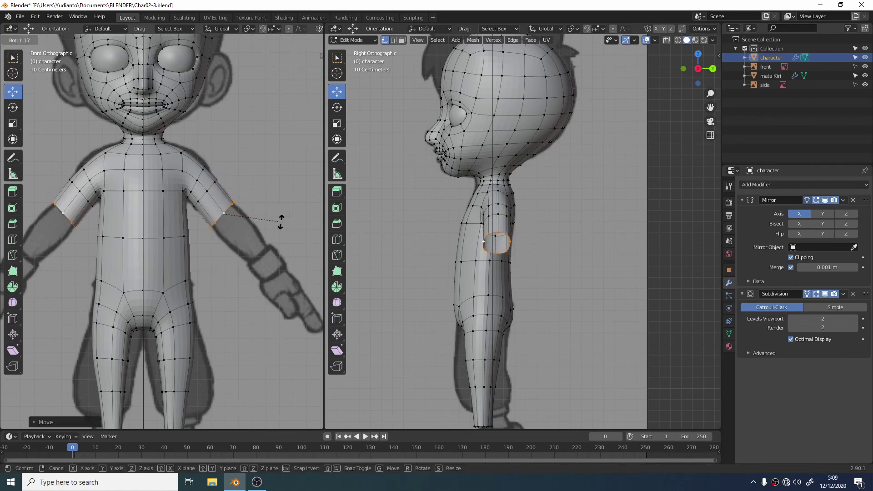
{"action": "left_click", "coordinate": [279, 223]}
Step: Extrude the arm's end loop again and place the new loop around the elbow, following the front reference
{"action": "scroll", "coordinate": [266, 228], "scroll_direction": "down", "scroll_amount": 1}
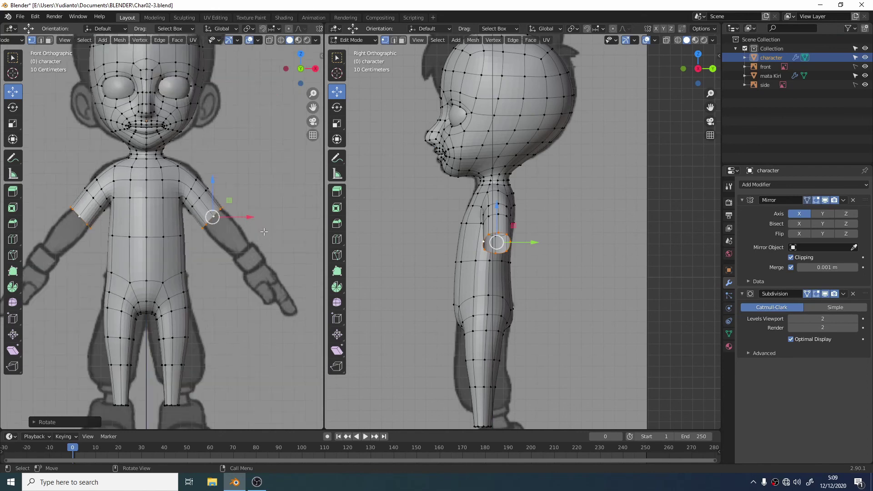
{"action": "scroll", "coordinate": [262, 233], "scroll_direction": "down", "scroll_amount": 2}
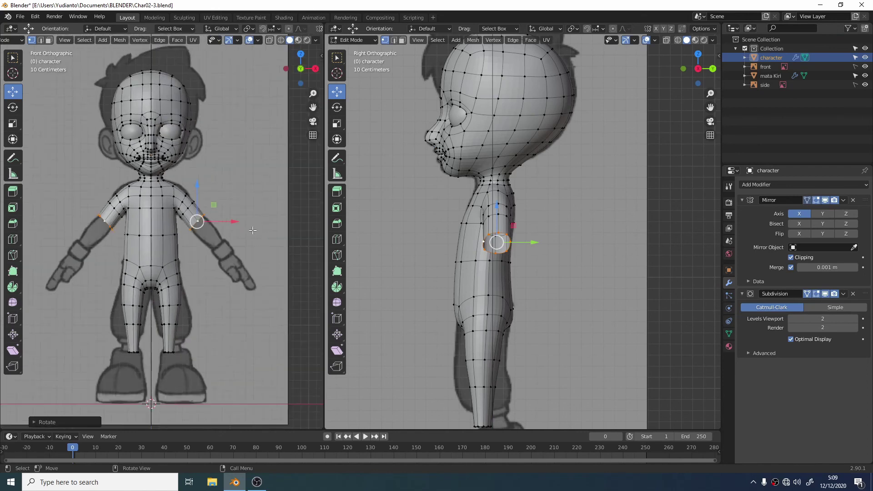
{"action": "key", "text": "g"}
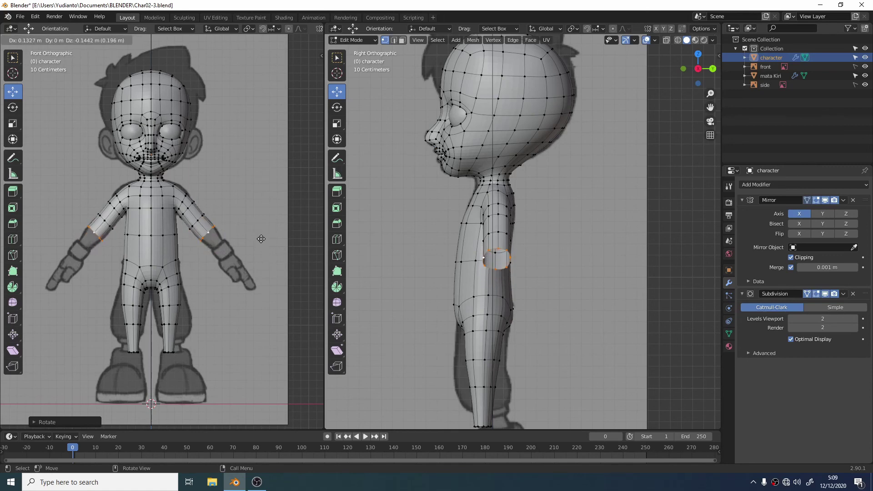
{"action": "right_click", "coordinate": [261, 239]}
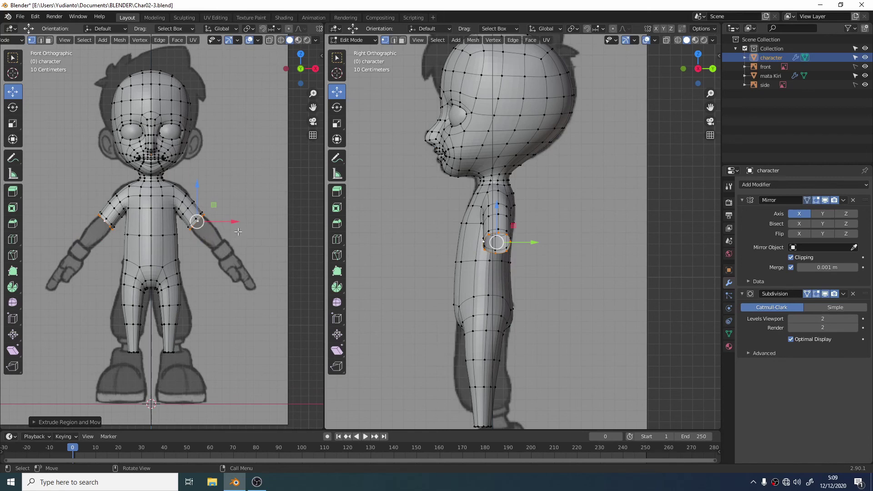
{"action": "scroll", "coordinate": [238, 232], "scroll_direction": "up", "scroll_amount": 4}
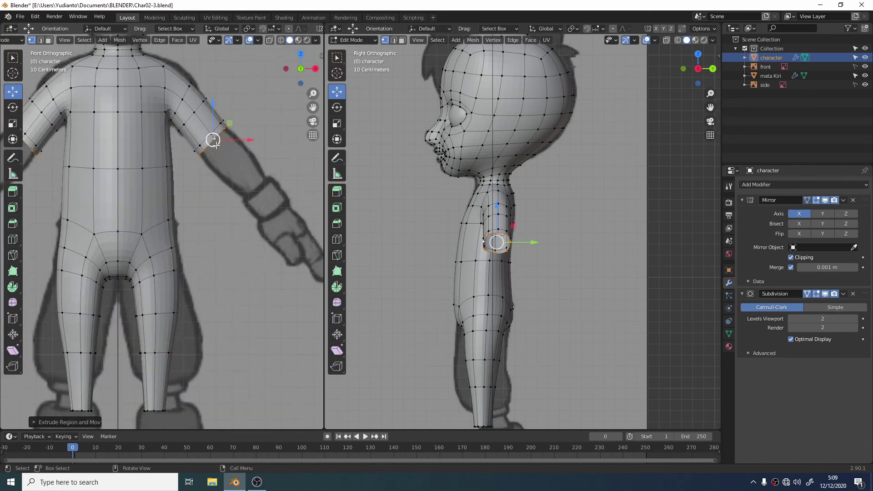
{"action": "left_click_drag", "start_coordinate": [216, 145], "coordinate": [231, 165]}
Step: Scale the elbow loop up slightly to match the arm's width in the front reference
{"action": "key", "text": "s"}
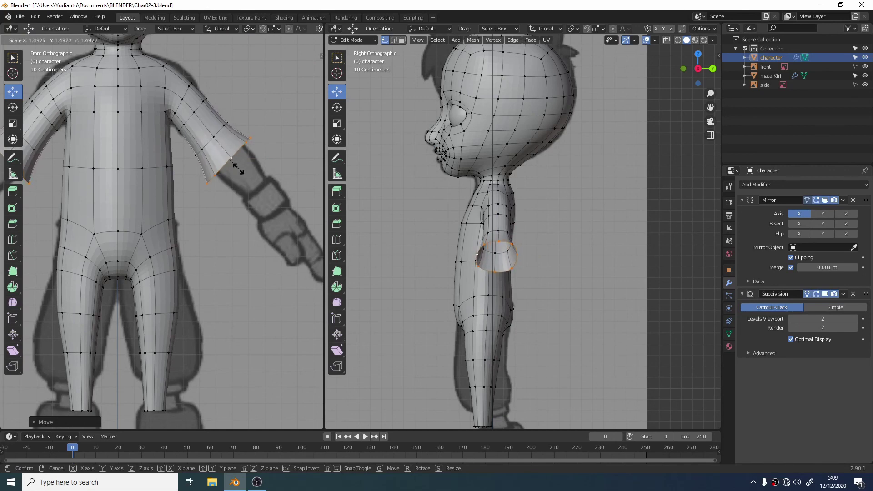
{"action": "key", "text": "Escape"}
{"action": "key", "text": "s"}
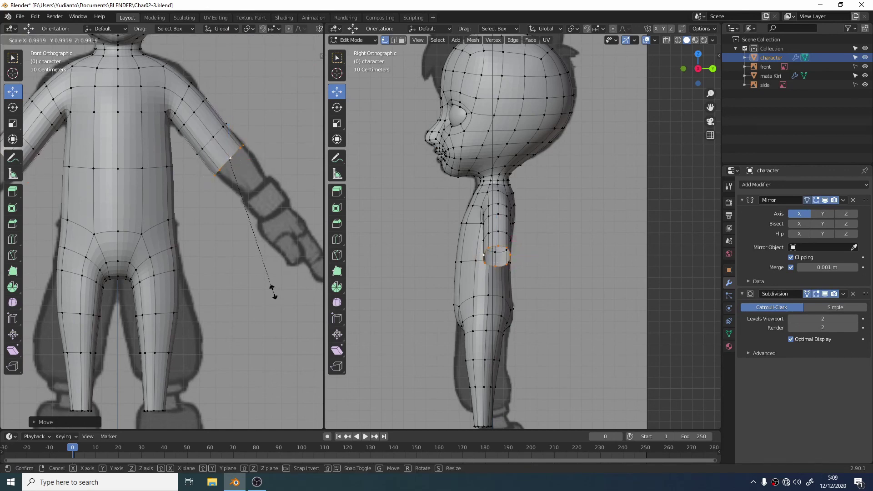
{"action": "left_click", "coordinate": [285, 302]}
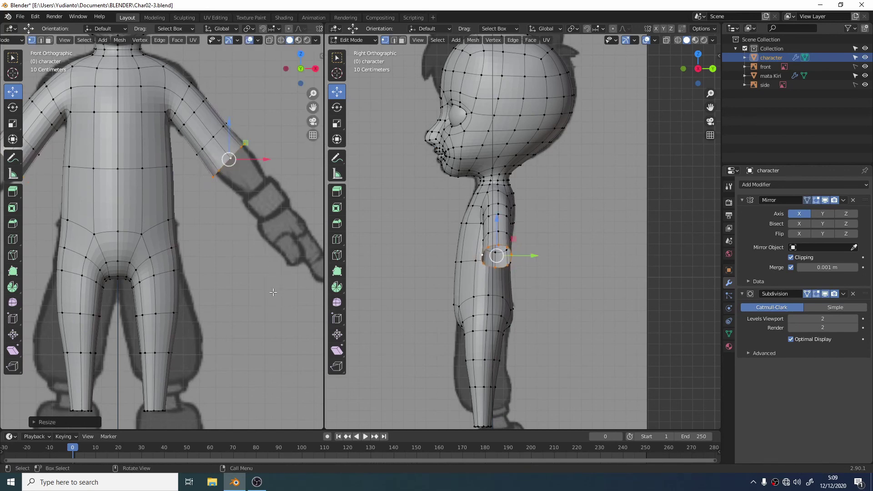
Step: Extrude the elbow loop down the forearm to the start of the wristband and scale the new loop down to wrist width
{"action": "key", "text": "w"}
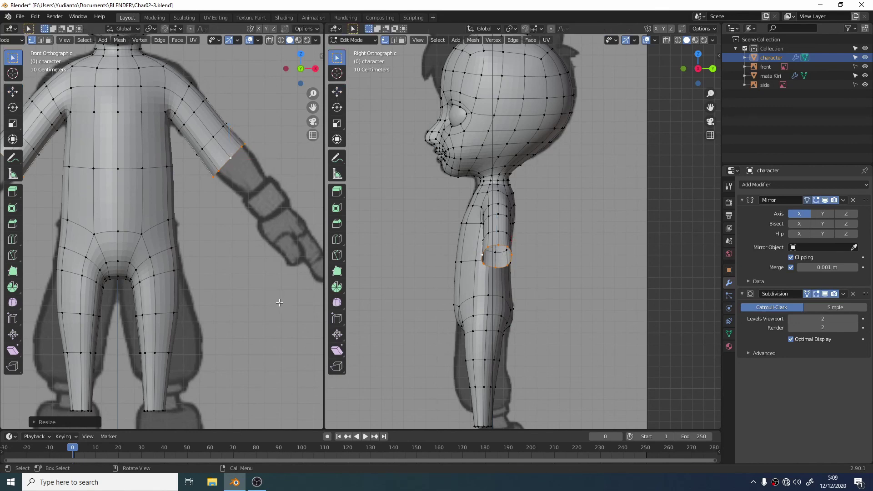
{"action": "key", "text": "e"}
{"action": "key", "text": "Escape"}
{"action": "left_click", "coordinate": [13, 91]}
{"action": "left_click_drag", "start_coordinate": [235, 162], "coordinate": [270, 196]}
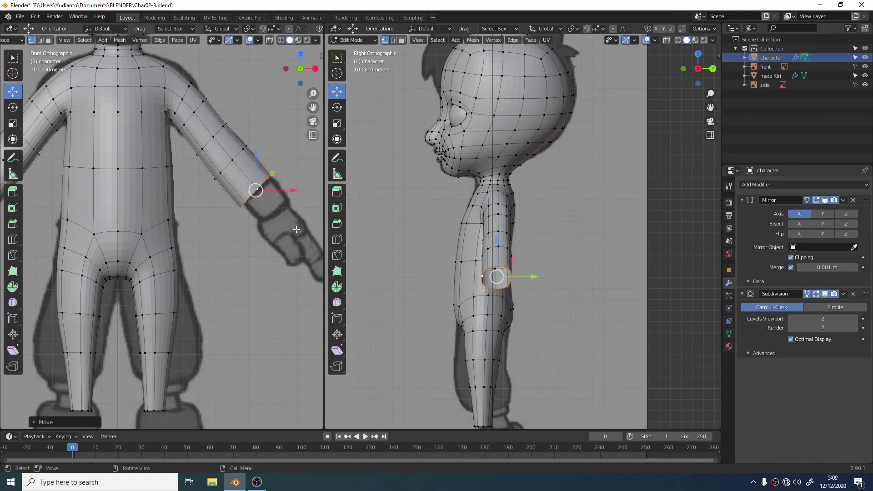
{"action": "key", "text": "s"}
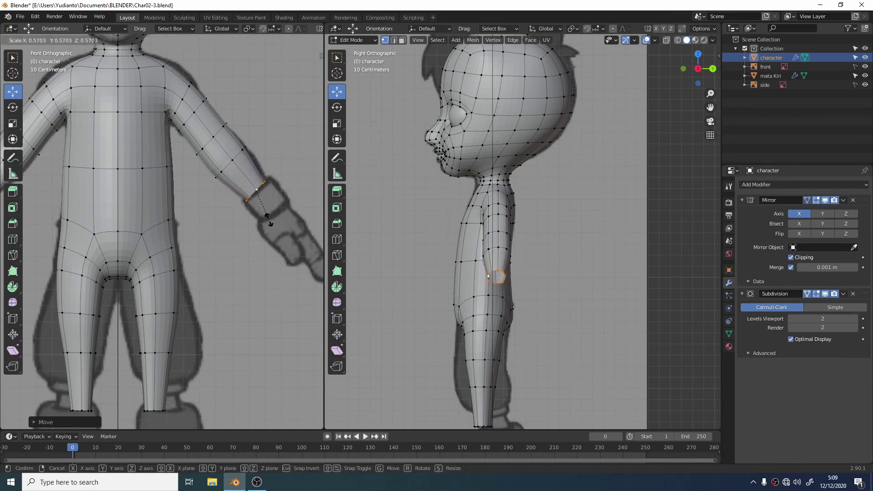
{"action": "left_click", "coordinate": [266, 219]}
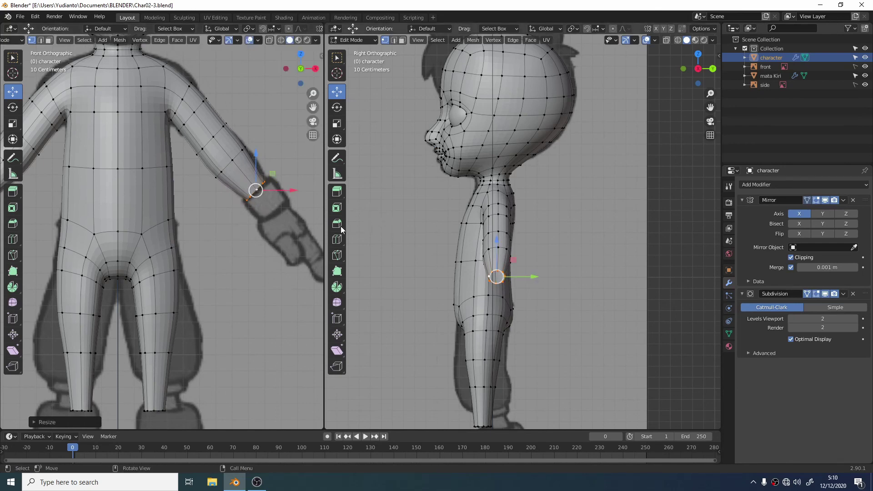
Step: Move the upper back shoulder vertex slightly backward and up in the side view to fit the side reference
{"action": "scroll", "coordinate": [269, 215], "scroll_direction": "down", "scroll_amount": 3}
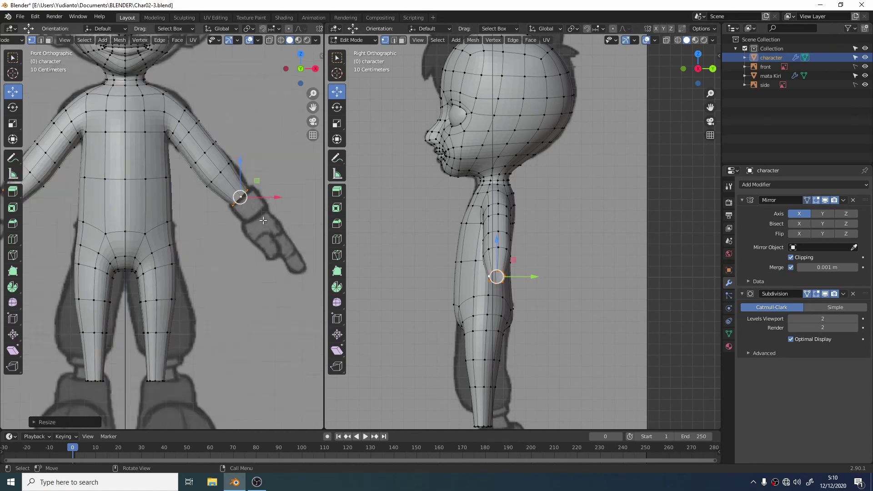
{"action": "middle_click_drag", "start_coordinate": [170, 104], "coordinate": [184, 180], "text": "shift"}
{"action": "scroll", "coordinate": [184, 179], "scroll_direction": "up", "scroll_amount": 4}
{"action": "left_click_drag", "start_coordinate": [184, 179], "coordinate": [241, 169]}
{"action": "scroll", "coordinate": [201, 196], "scroll_direction": "up", "scroll_amount": 1}
{"action": "scroll", "coordinate": [496, 176], "scroll_direction": "up", "scroll_amount": 4}
{"action": "left_click", "coordinate": [492, 151]}
{"action": "key", "text": "g"}
{"action": "left_click", "coordinate": [500, 140]}
Step: Select the three top vertices of the shoulder loop and adjust them to the shoulder outline in the front reference
{"action": "scroll", "coordinate": [500, 139], "scroll_direction": "down", "scroll_amount": 2}
{"action": "left_click", "coordinate": [487, 171]}
{"action": "scroll", "coordinate": [490, 173], "scroll_direction": "up", "scroll_amount": 2}
{"action": "left_click", "coordinate": [490, 177]}
{"action": "left_click", "coordinate": [472, 173], "text": "shift"}
{"action": "left_click", "coordinate": [453, 177], "text": "shift"}
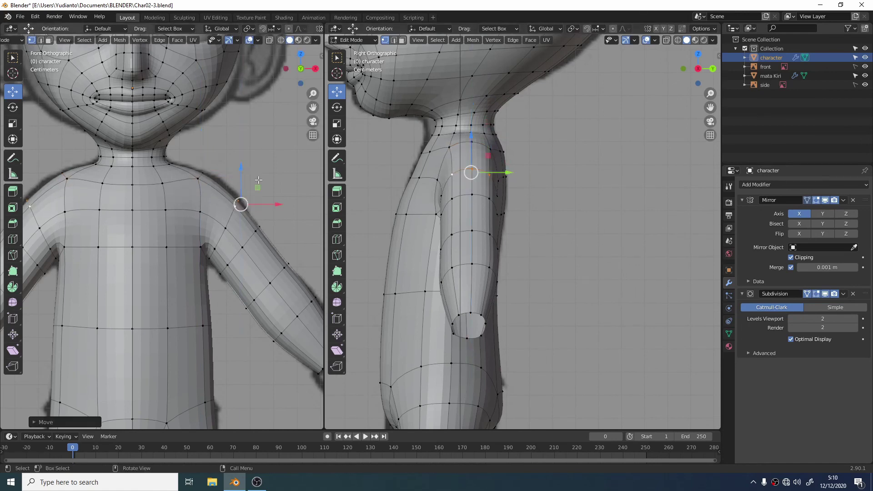
{"action": "left_click", "coordinate": [284, 179]}
Step: Extrude the wrist's open loop through the wristband to the base of the hand and scale it slightly to fit
{"action": "scroll", "coordinate": [291, 180], "scroll_direction": "down", "scroll_amount": 5}
{"action": "scroll", "coordinate": [258, 269], "scroll_direction": "down", "scroll_amount": 2}
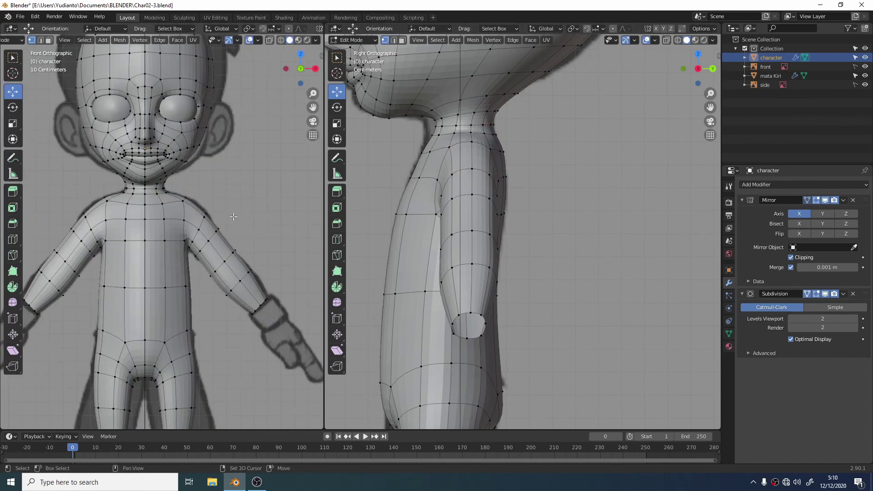
{"action": "scroll", "coordinate": [269, 270], "scroll_direction": "down", "scroll_amount": 1}
{"action": "left_click", "coordinate": [480, 314], "text": "alt"}
{"action": "key", "text": "e"}
{"action": "right_click", "coordinate": [302, 280]}
{"action": "scroll", "coordinate": [291, 277], "scroll_direction": "up", "scroll_amount": 4}
{"action": "middle_click_drag", "start_coordinate": [255, 313], "coordinate": [224, 275], "text": "shift"}
{"action": "key", "text": "g"}
{"action": "left_click", "coordinate": [277, 275]}
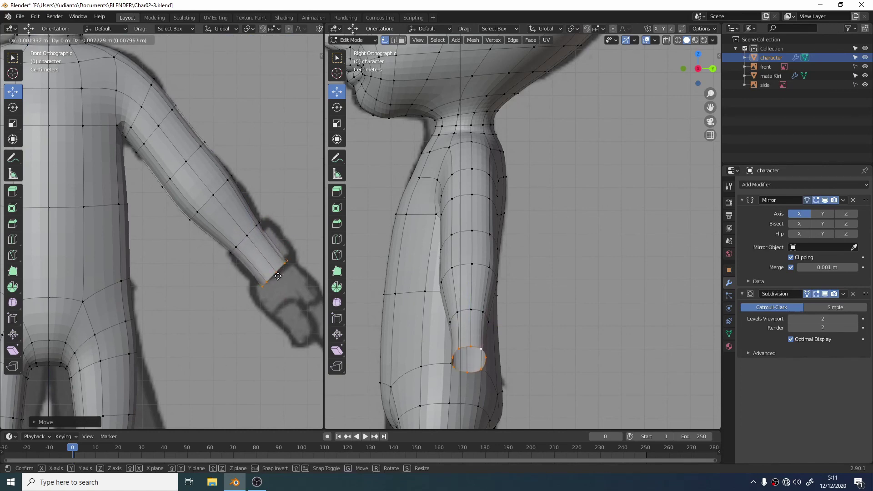
{"action": "key", "text": "s"}
{"action": "left_click", "coordinate": [314, 273]}
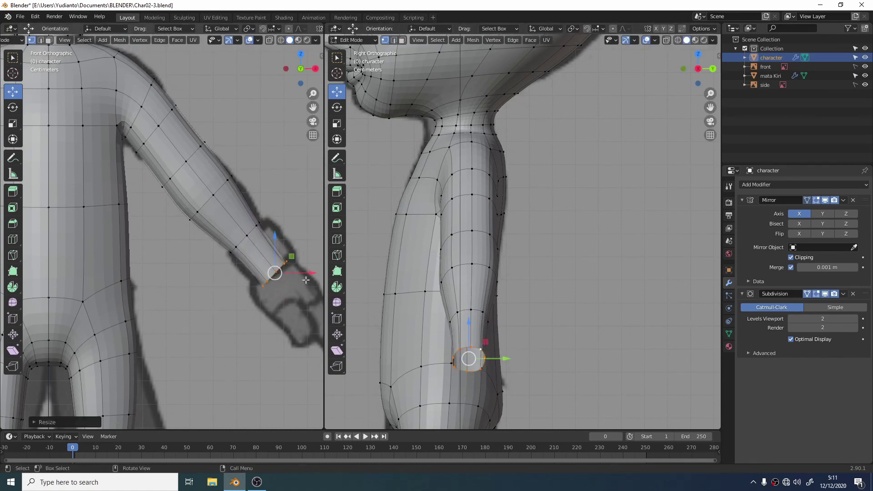
Step: Turn on X-ray in the front view and select the loop in the middle of the upper arm for checking
{"action": "scroll", "coordinate": [310, 274], "scroll_direction": "down", "scroll_amount": 2}
{"action": "middle_click_drag", "start_coordinate": [454, 300], "coordinate": [568, 328]}
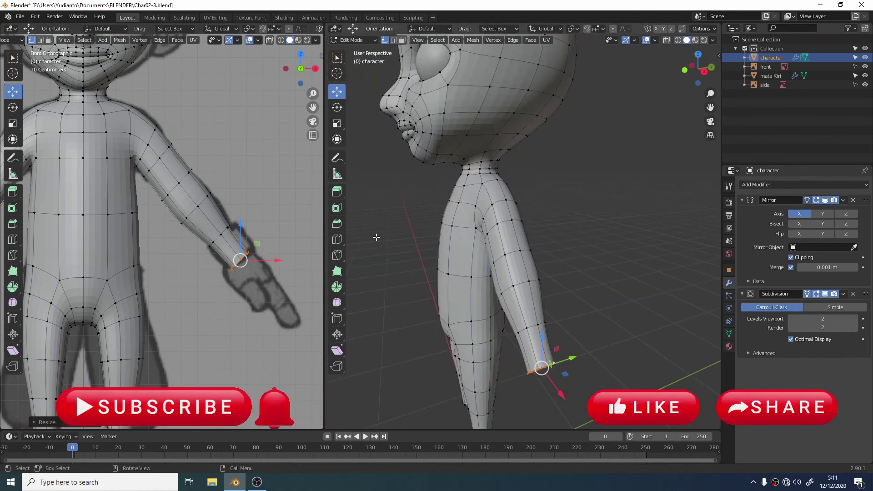
{"action": "left_click", "coordinate": [266, 41]}
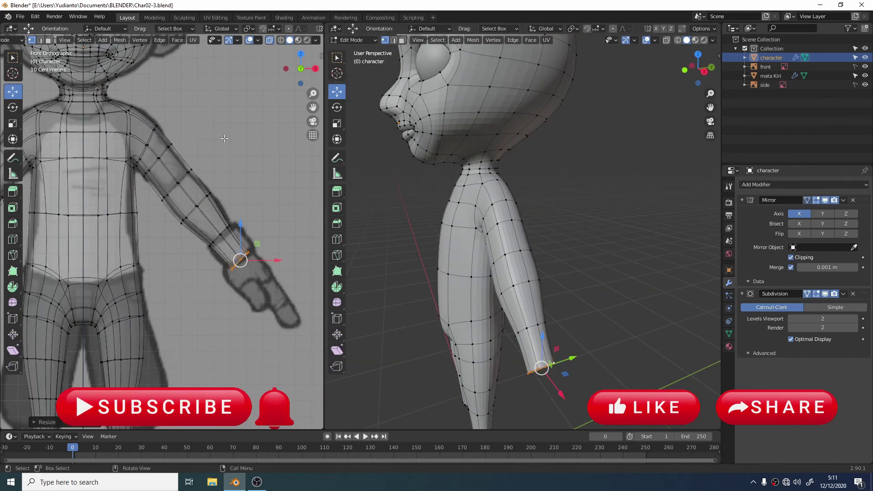
{"action": "left_click", "coordinate": [178, 181], "text": "alt"}
{"action": "middle_click_drag", "start_coordinate": [418, 206], "coordinate": [512, 224]}
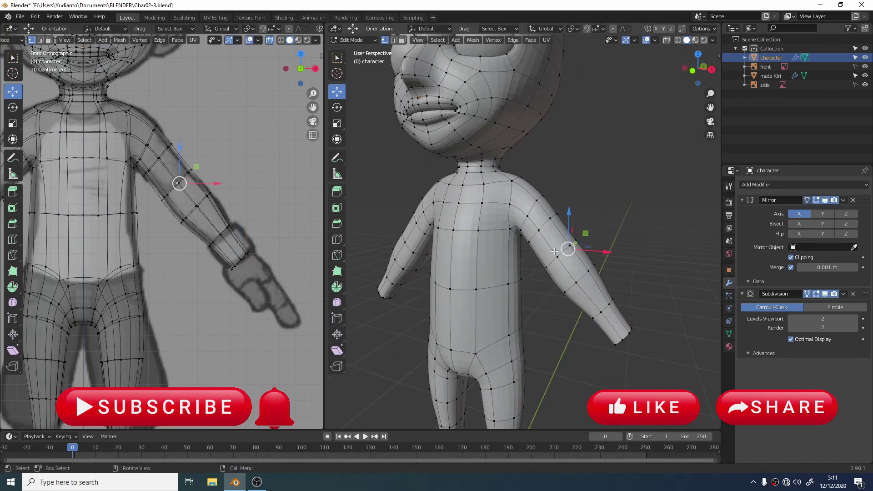